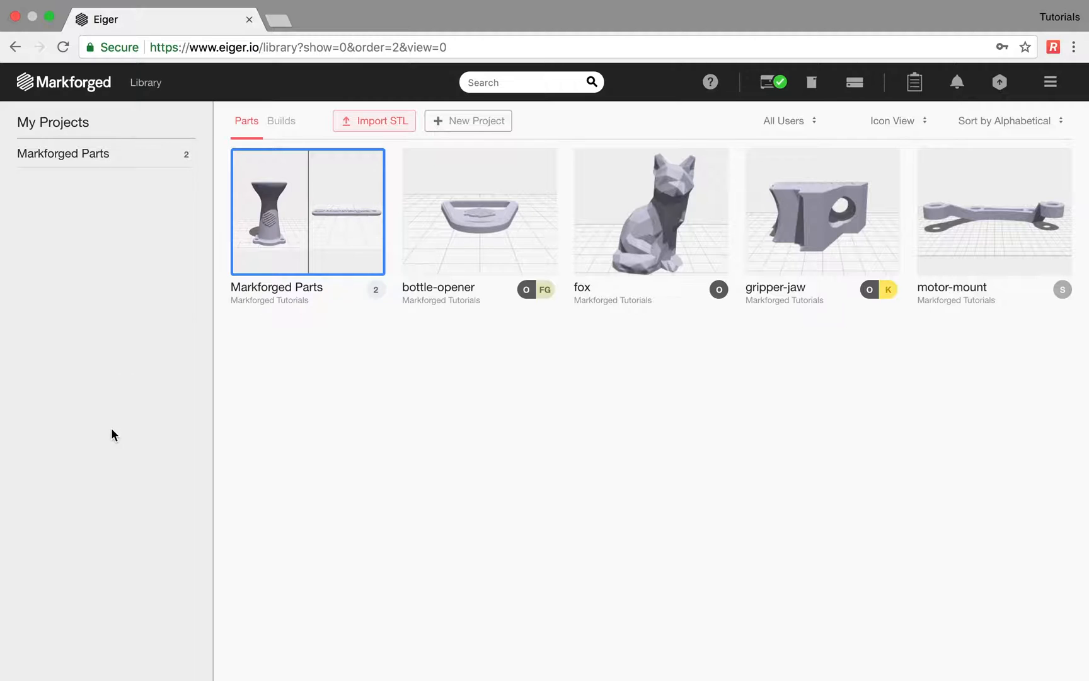
- Add the bottle-opener part to the Markforged Parts project and close the project
left_click(108, 165)
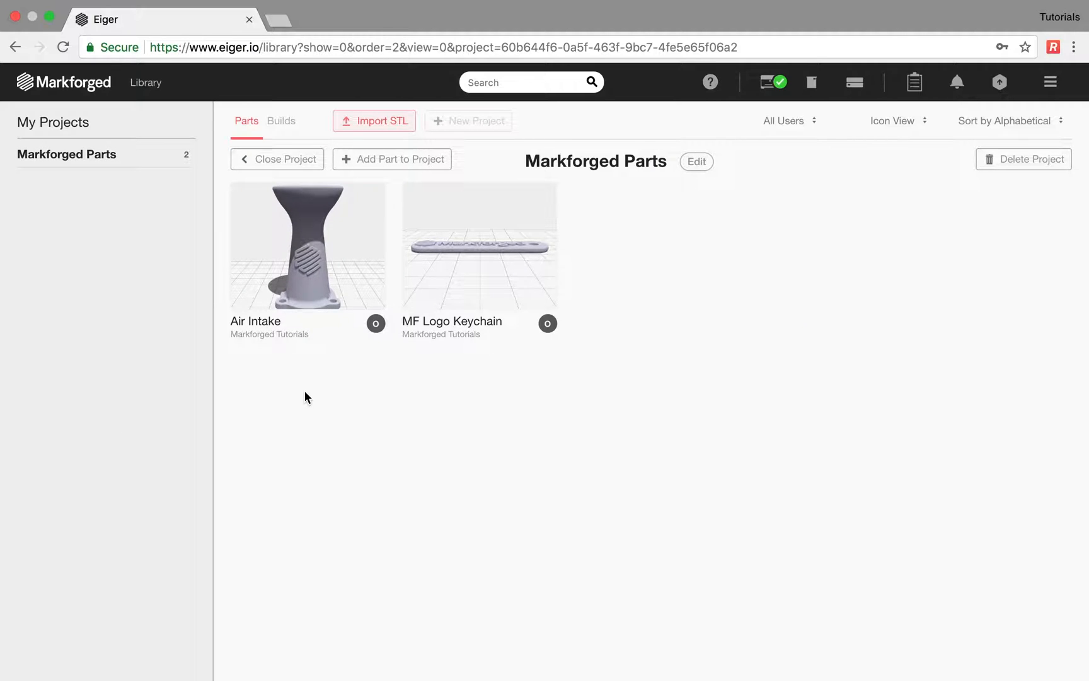
left_click(389, 160)
left_click(508, 274)
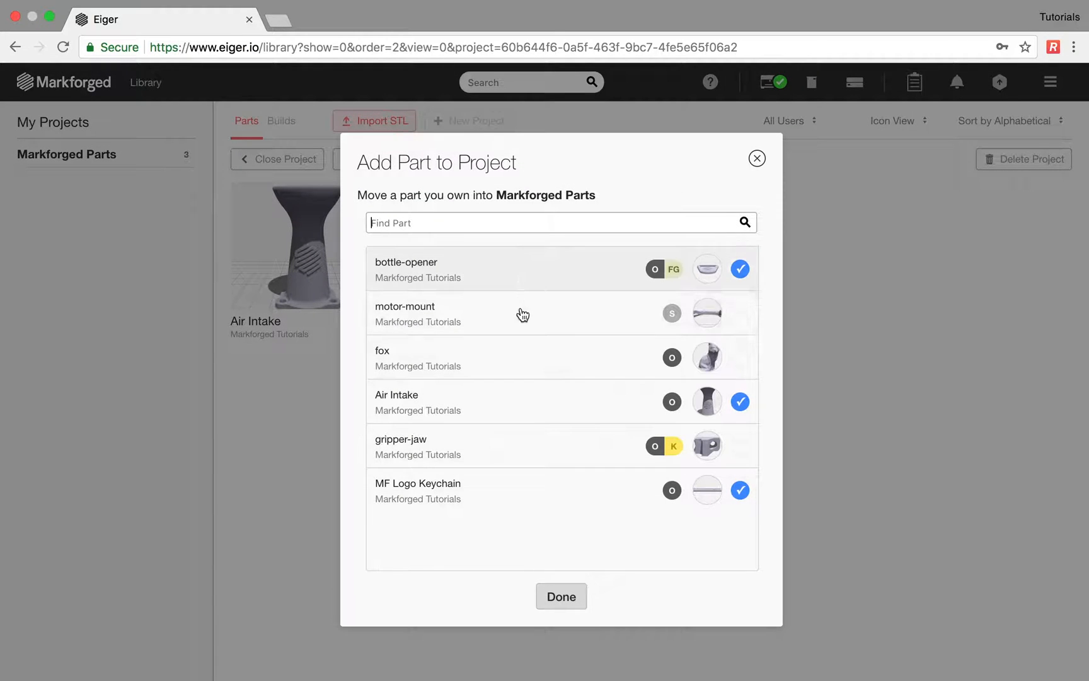
left_click(562, 596)
left_click(301, 161)
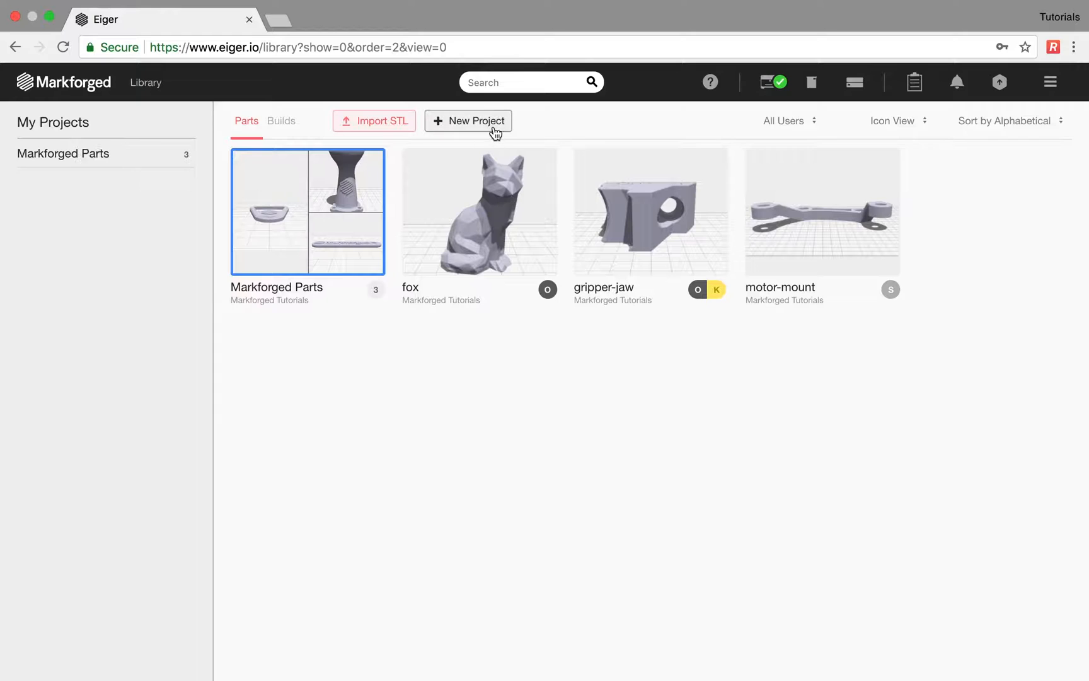
- Look at the new project and STL import dialogs and the list of saved builds without creating or importing anything
left_click(493, 123)
left_click(423, 429)
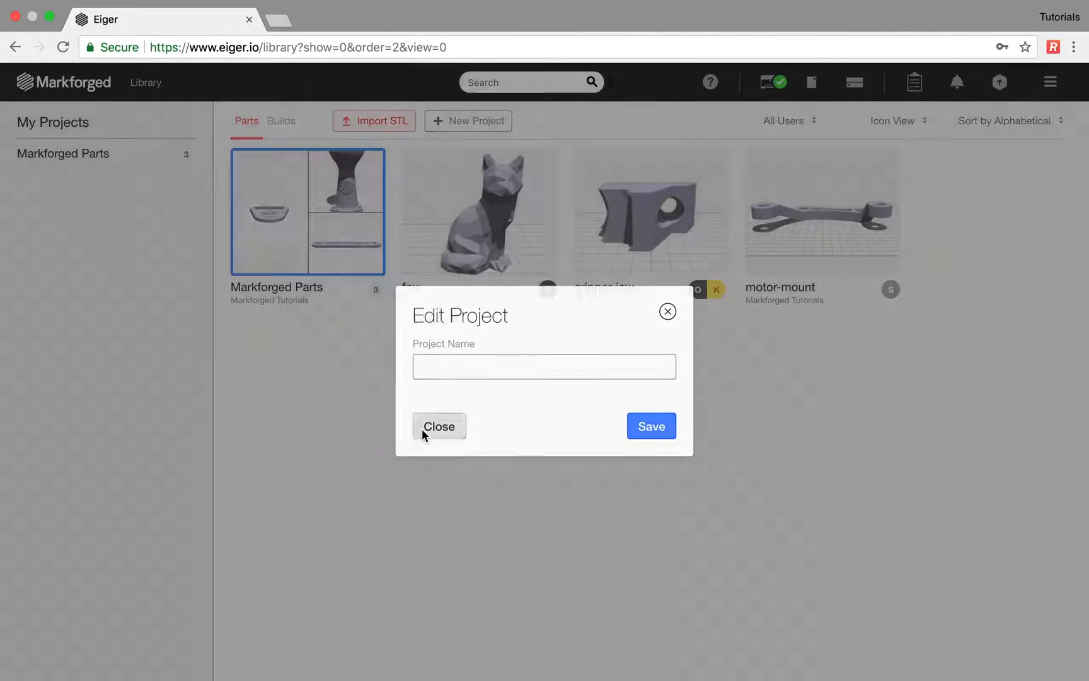
left_click(271, 126)
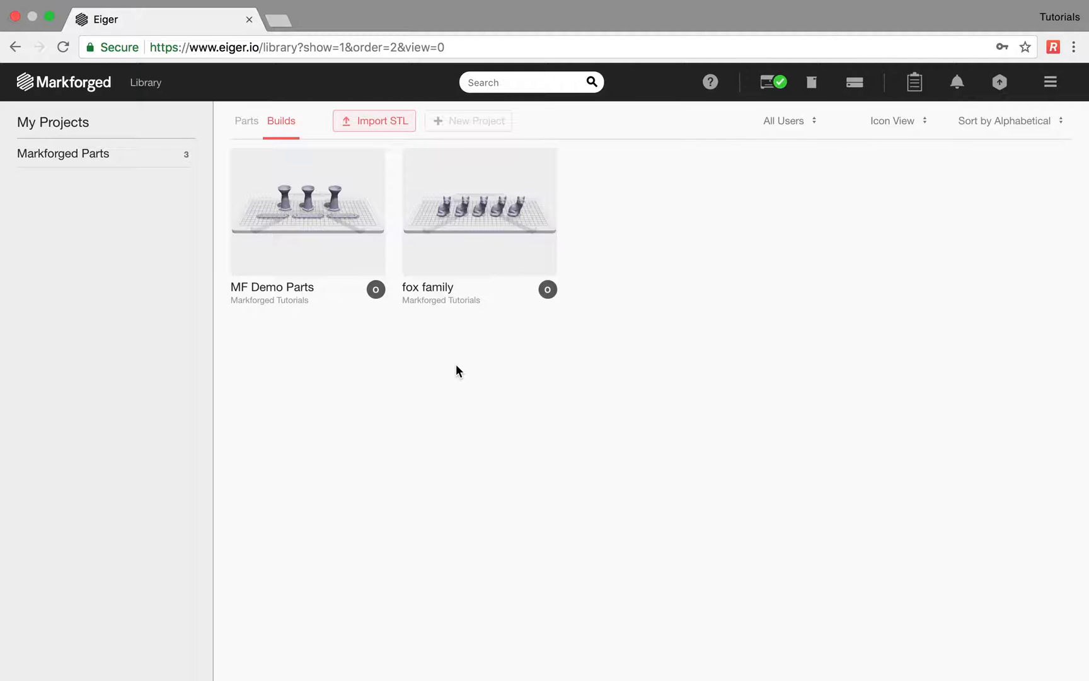
left_click(367, 126)
left_click(718, 362)
- Search the library for fox and dismiss the results
left_click(516, 79)
type("fox")
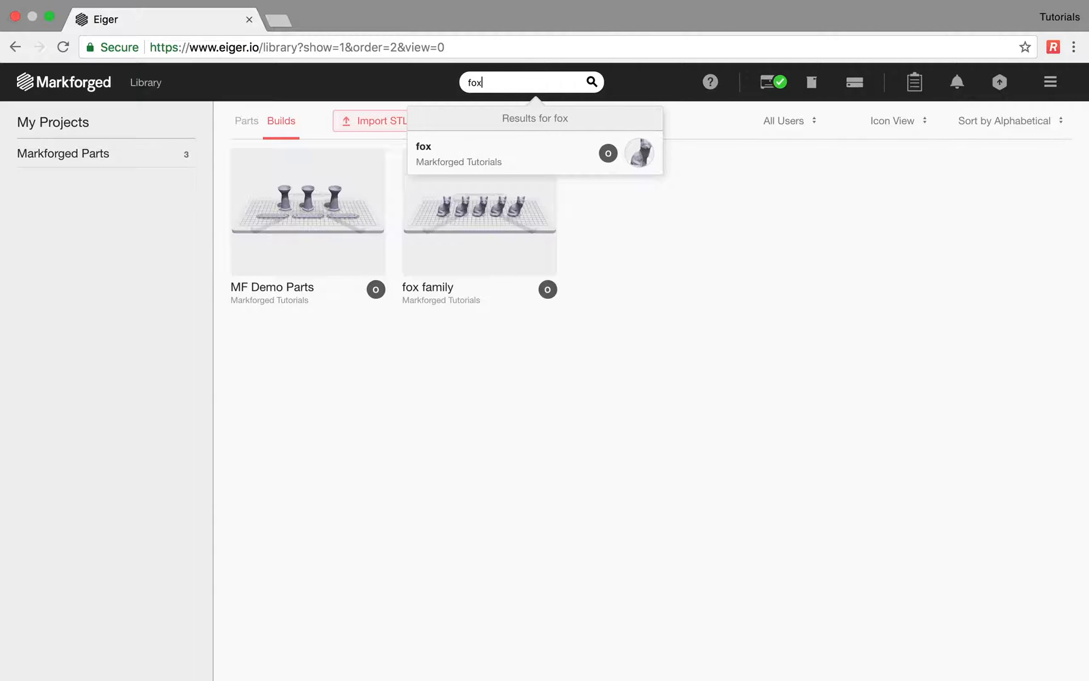
left_click(695, 212)
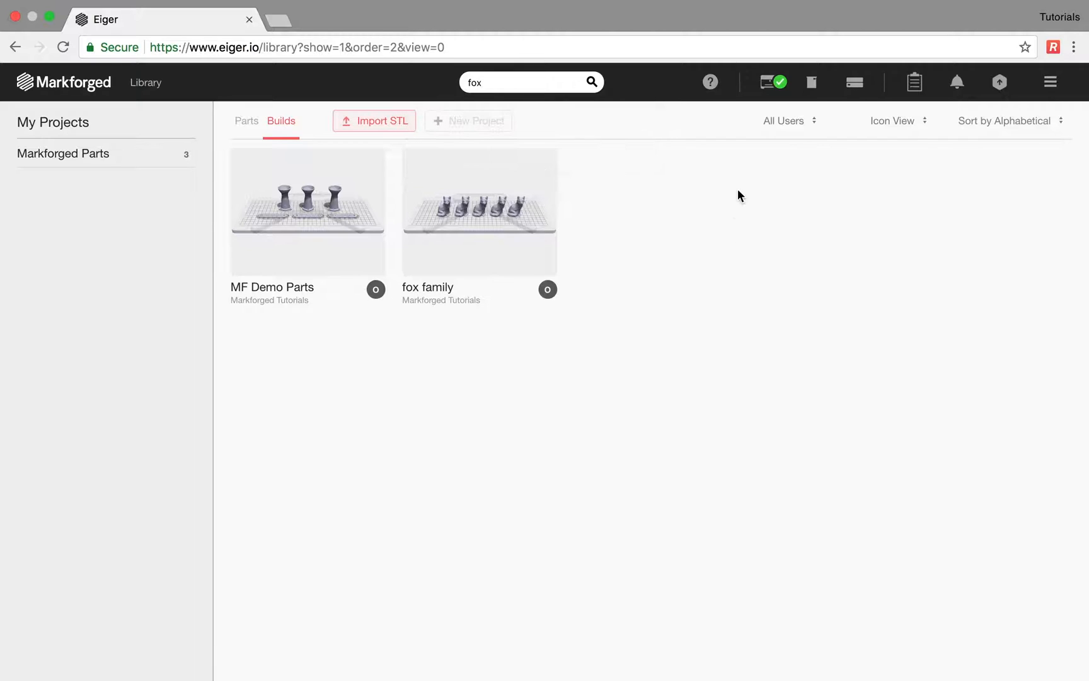
- View the full list of the organization's printers and the form for registering a new device
left_click(778, 78)
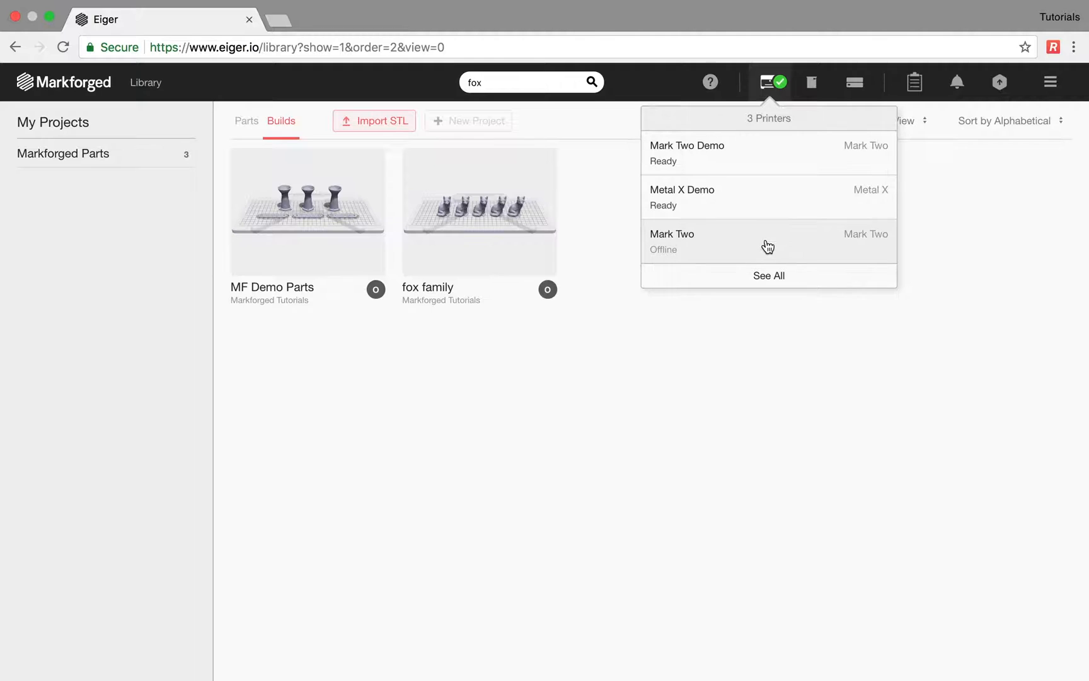
left_click(769, 282)
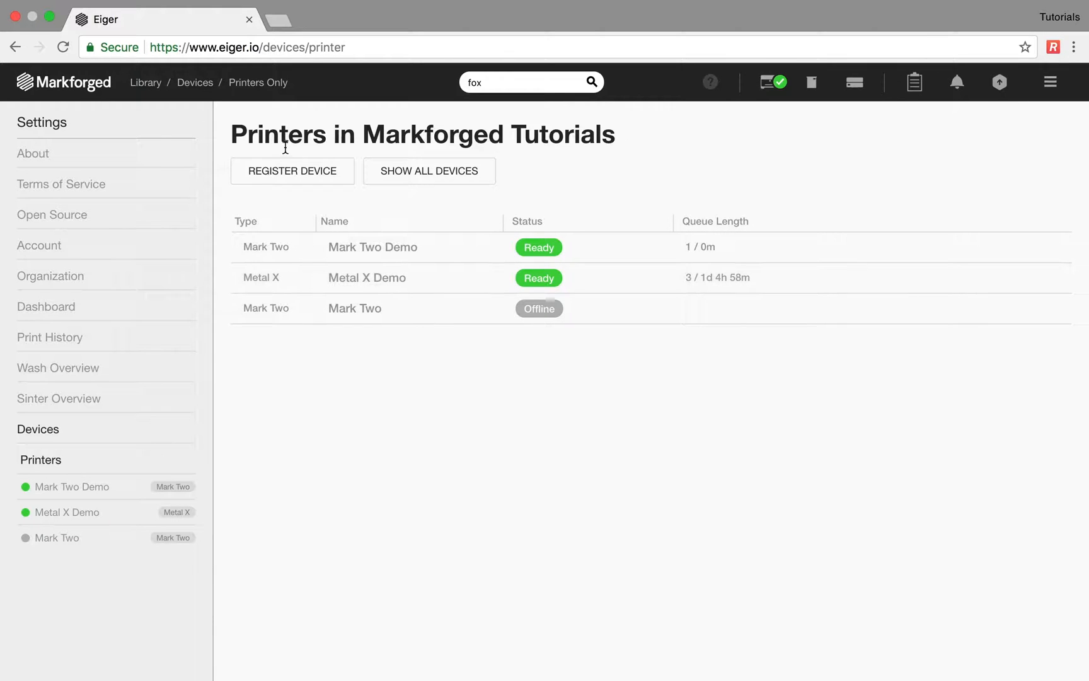
left_click(290, 172)
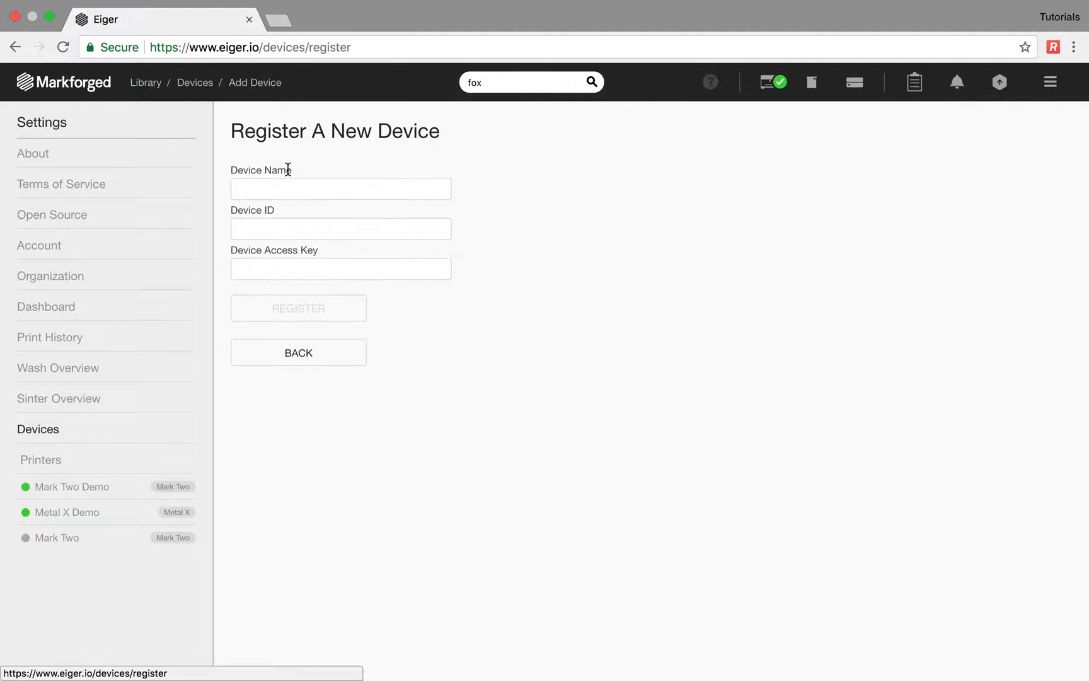
left_click(293, 355)
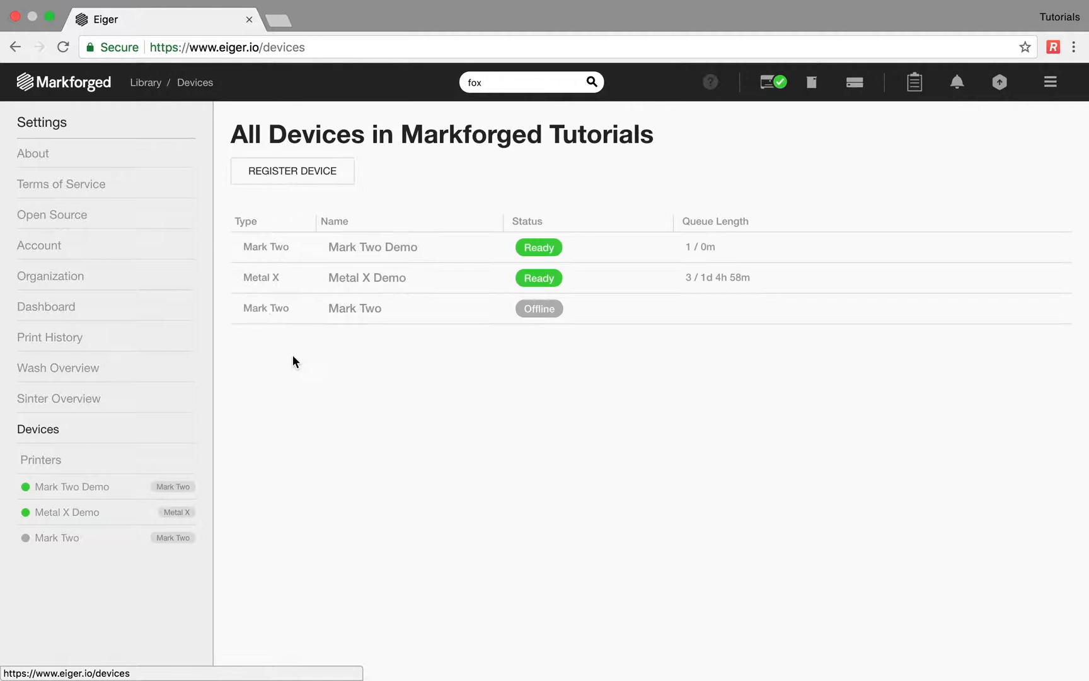
- Review the Mark Two Demo printer's status, print queue and print history
left_click(341, 252)
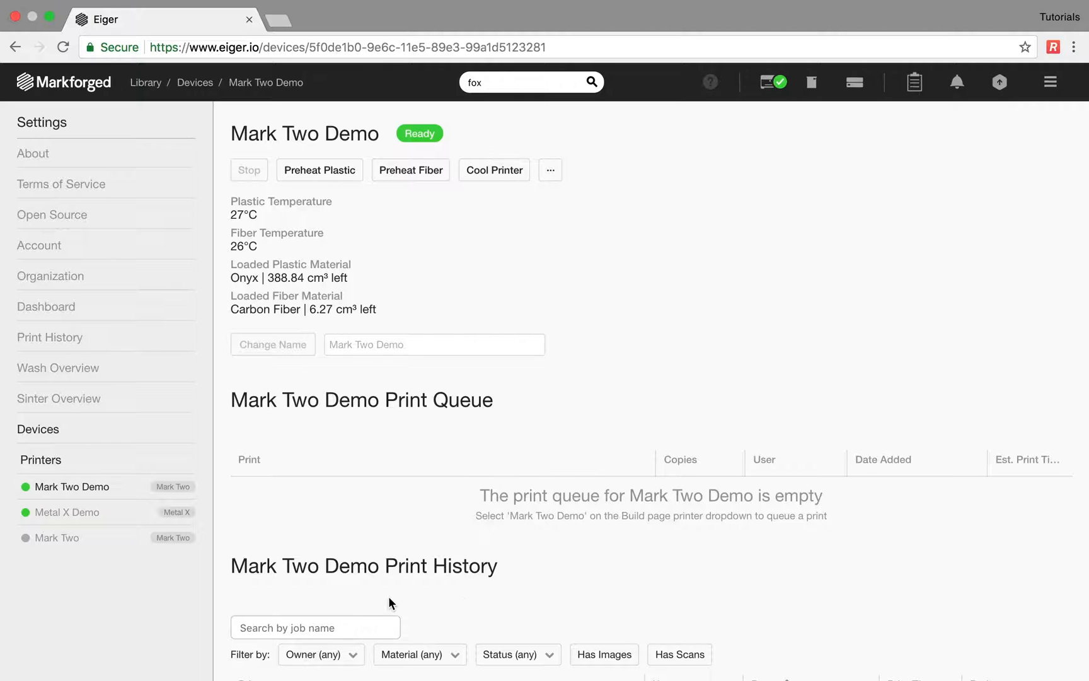
scroll(388, 596, "down", 5)
scroll(388, 596, "up", 5)
left_click(68, 319)
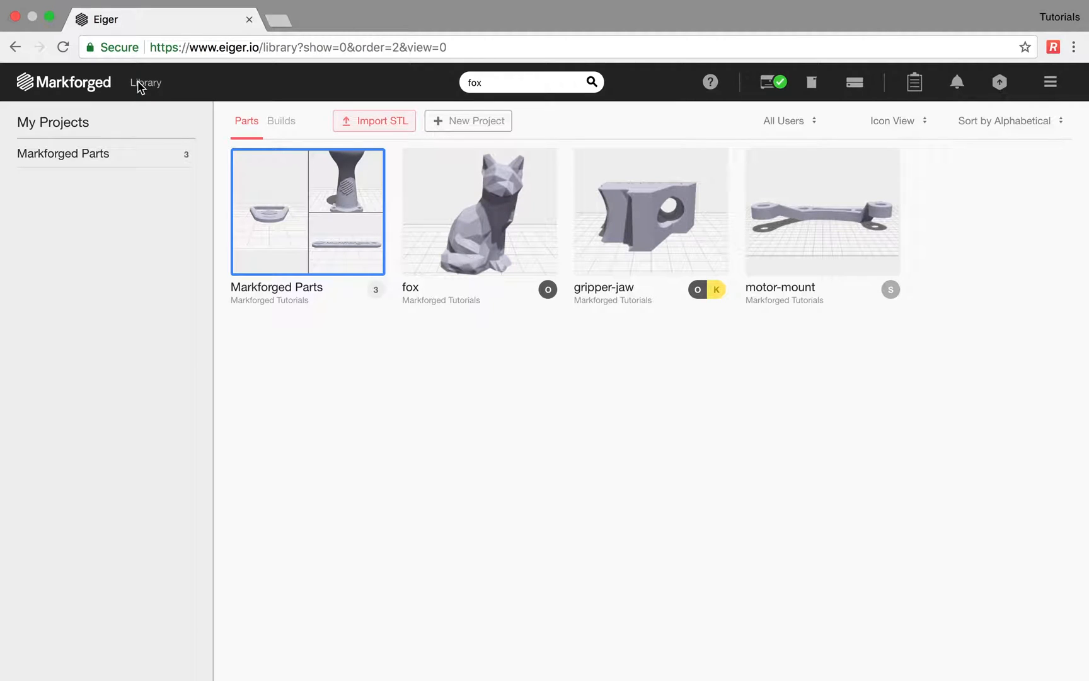
- Create a new library project named Webinar Demo
left_click(470, 124)
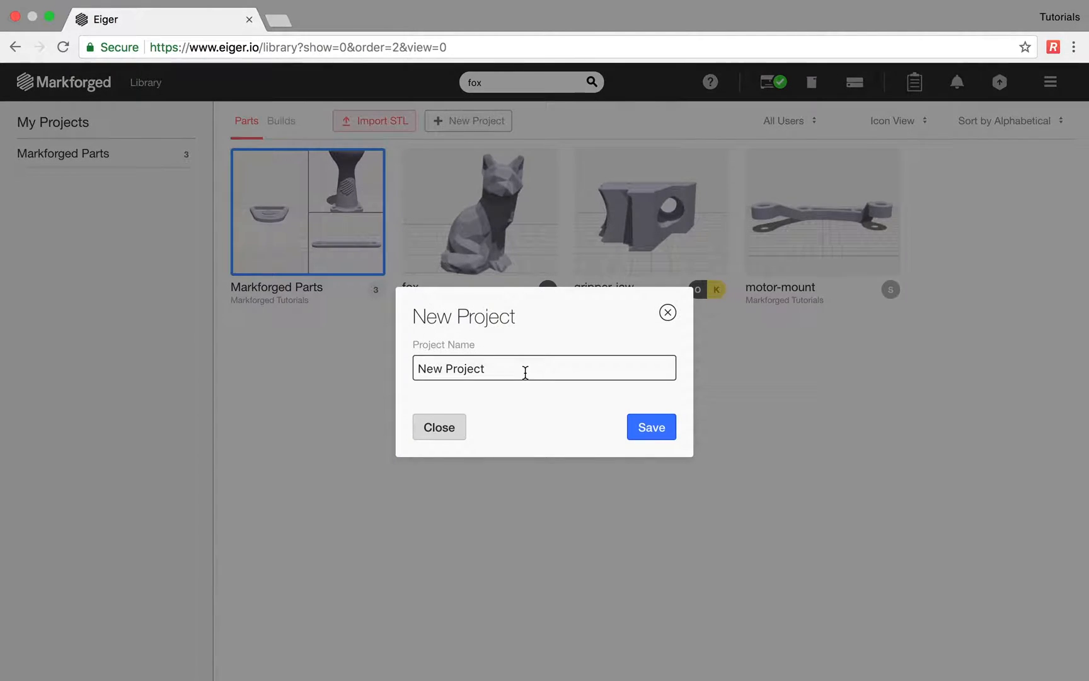
left_click_drag(520, 371, 388, 373)
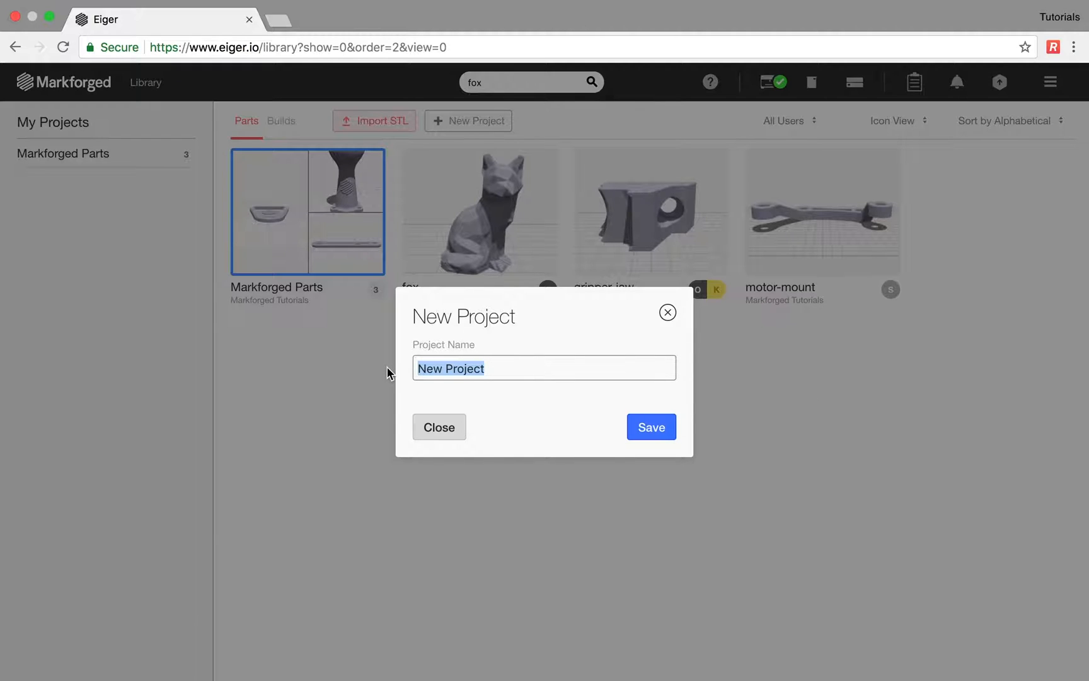
type("Webinar Demo")
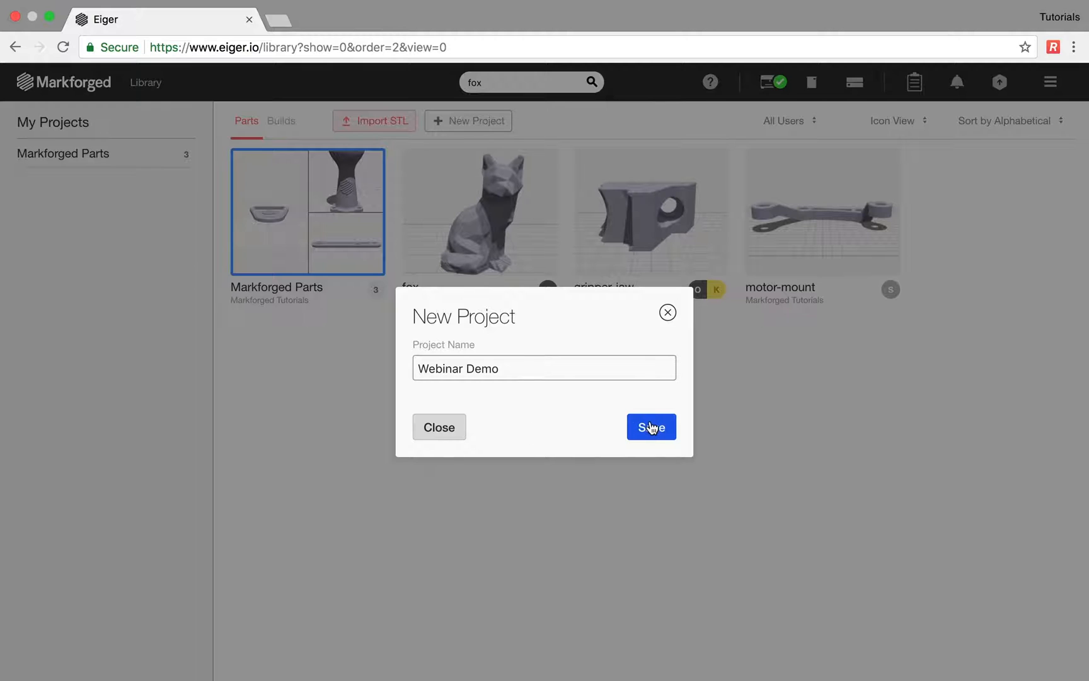
left_click(652, 428)
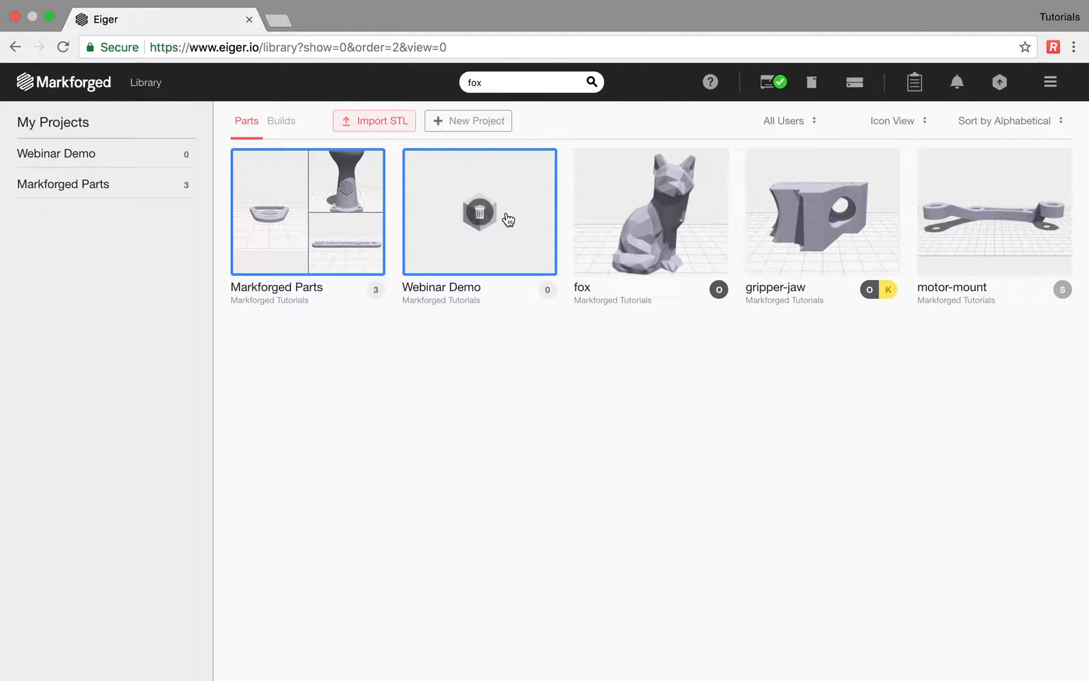
- Import brake-lever.stl from the tutorial folder into the Webinar Demo project
left_click(129, 157)
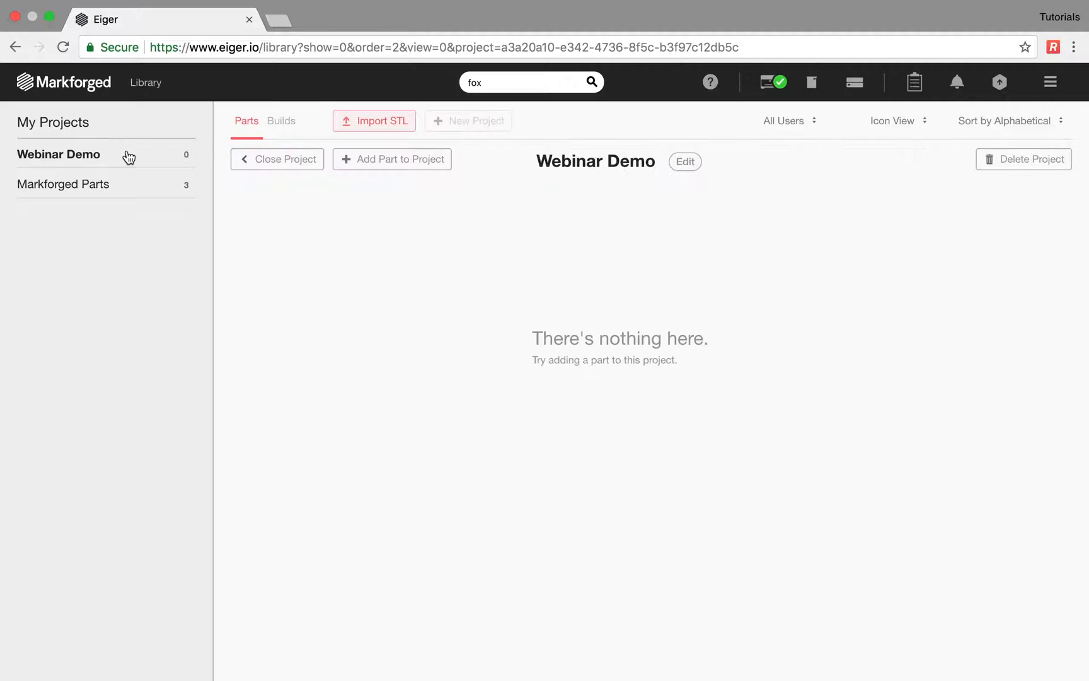
left_click(377, 124)
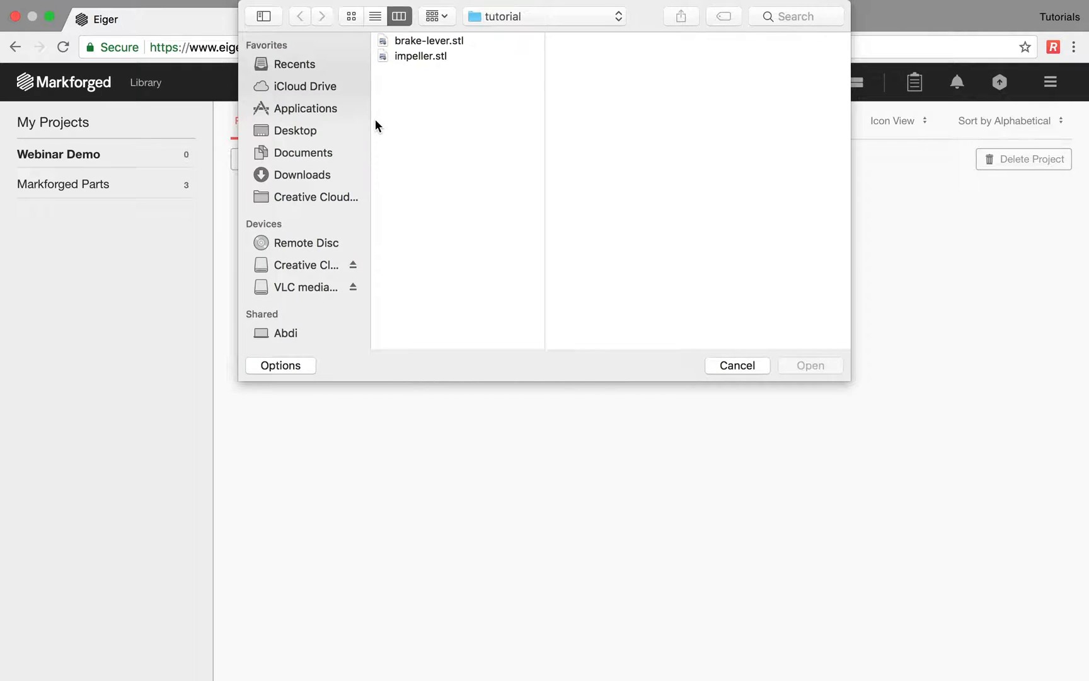
double_click(422, 40)
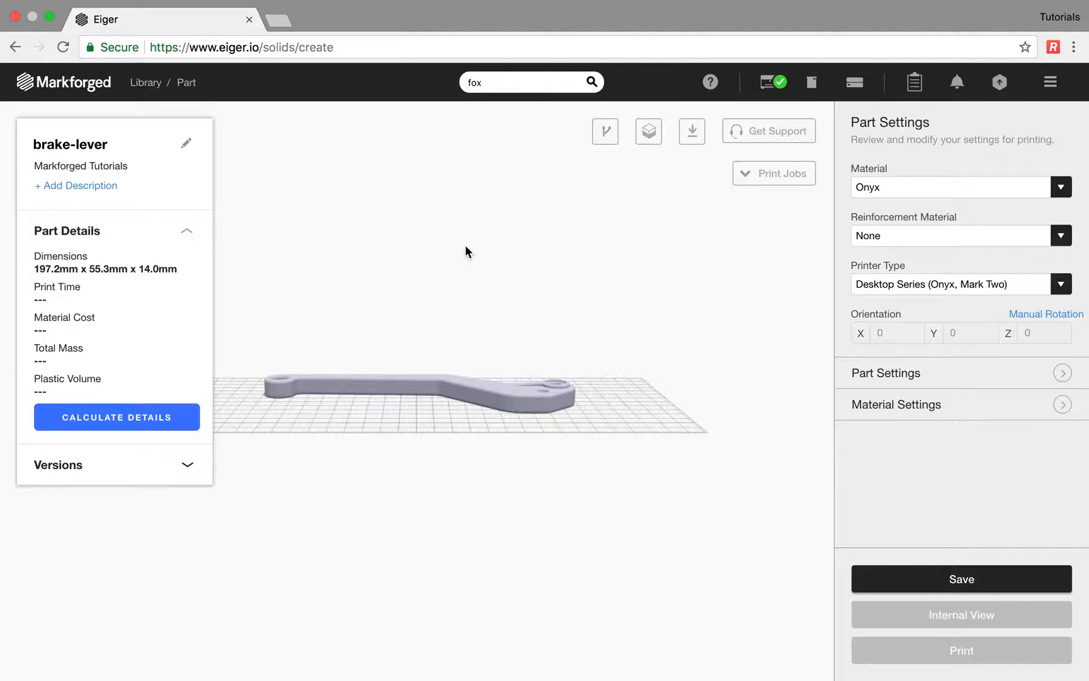
- Add the part description "for webinar on markforged 3d printing software" and collapse the part details
left_click_drag(465, 244, 468, 324)
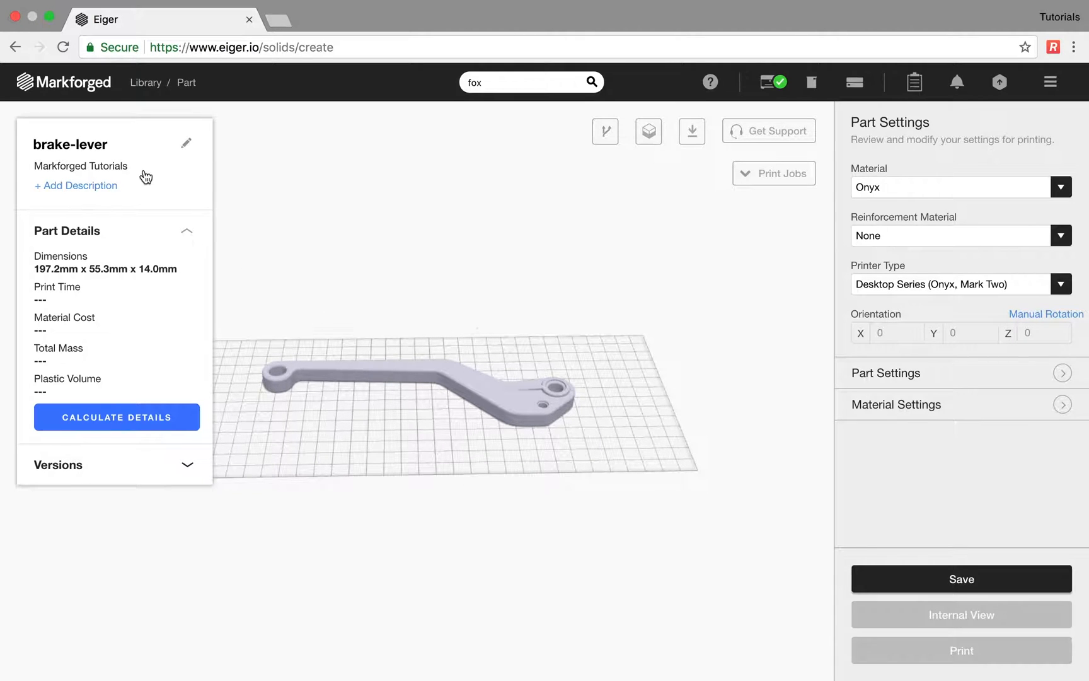
left_click(92, 185)
type("fo")
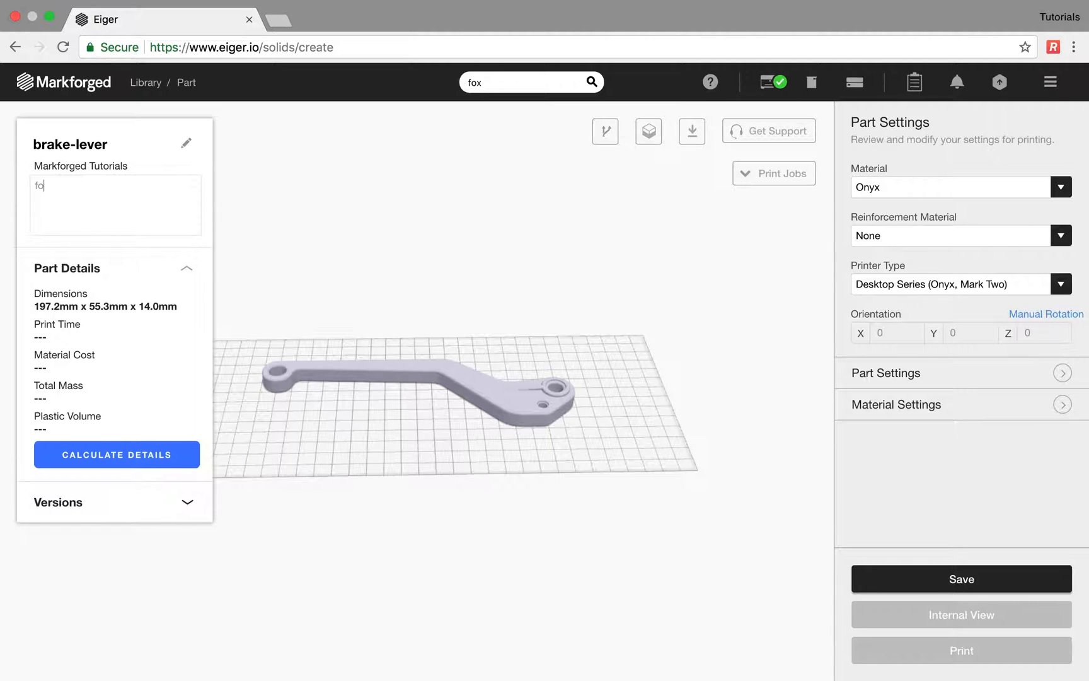
type("r webinar on markforged 3d pr")
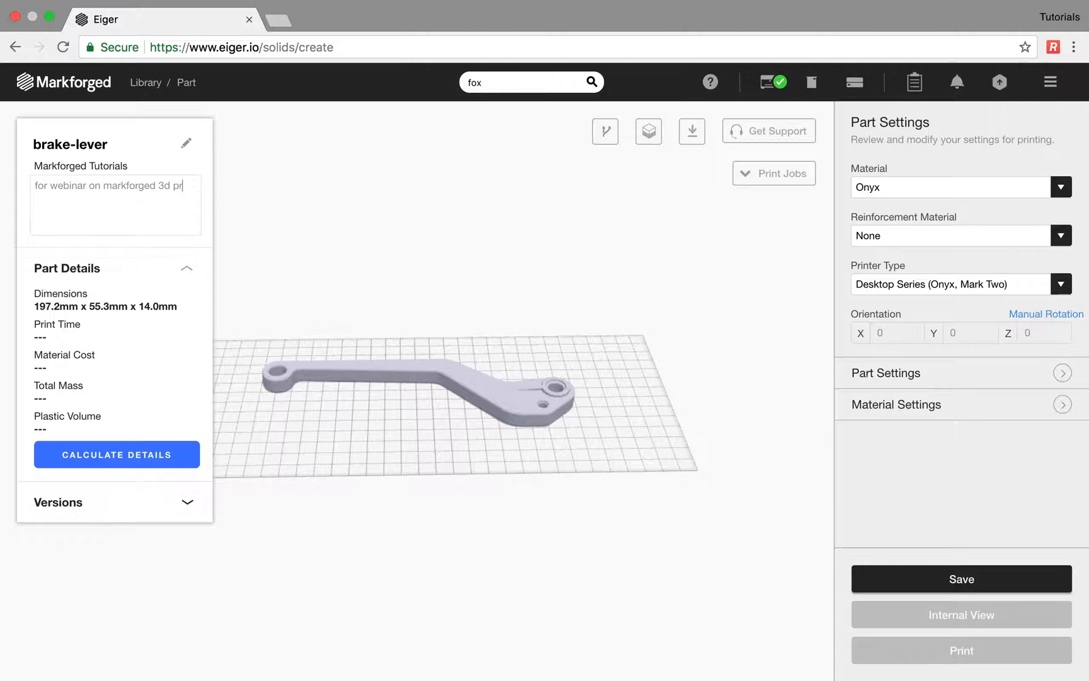
type("inting software")
left_click(90, 300)
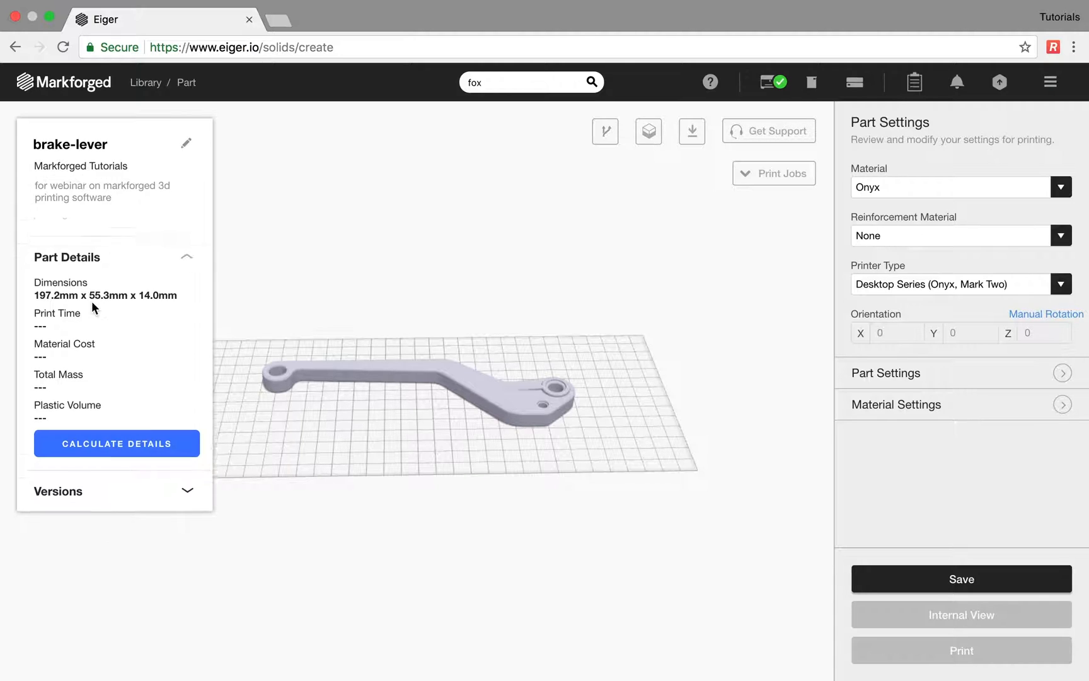
left_click(185, 244)
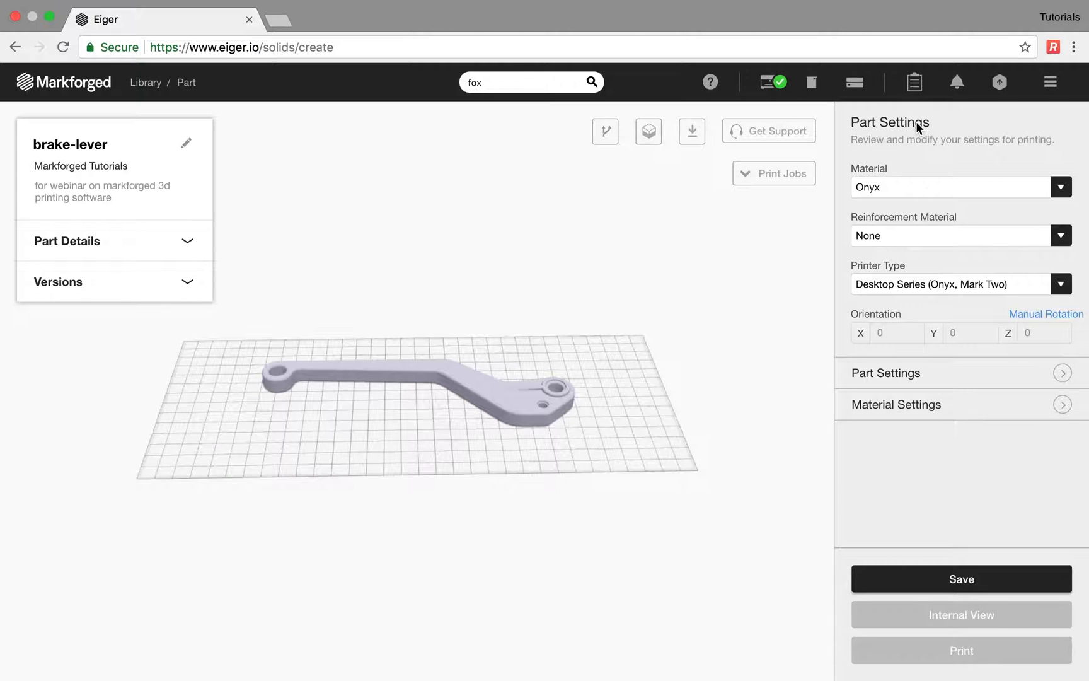
- Keep Onyx as the material, set Carbon Fiber as the reinforcement material and keep the Desktop Series (Onyx, Mark Two) printer type
left_click(919, 188)
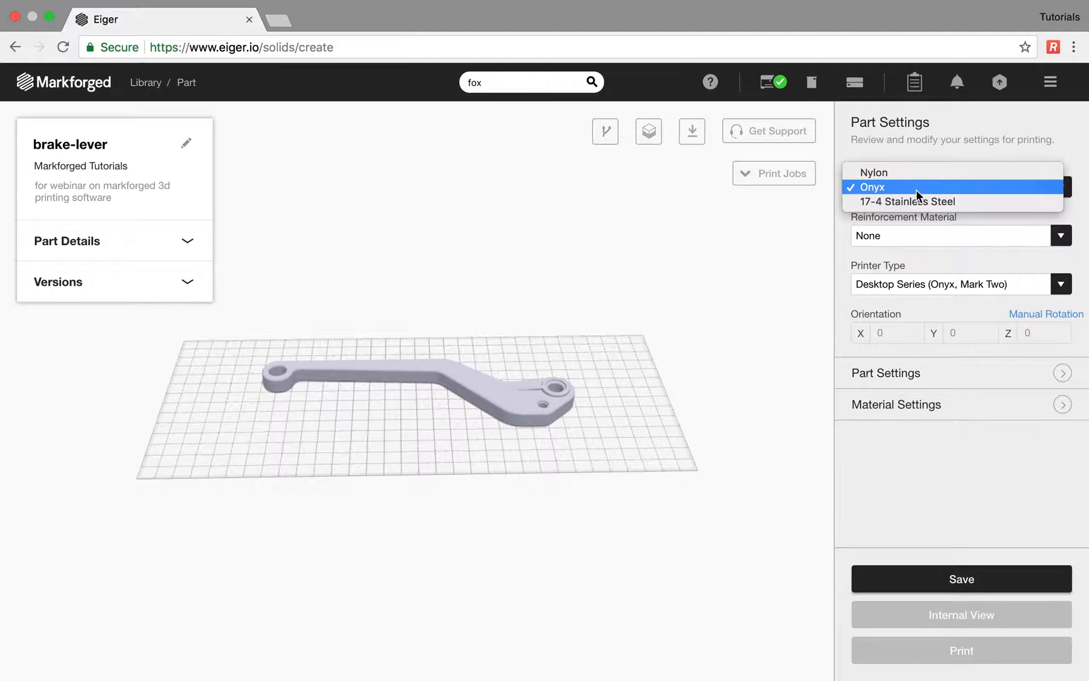
left_click(914, 188)
left_click(914, 234)
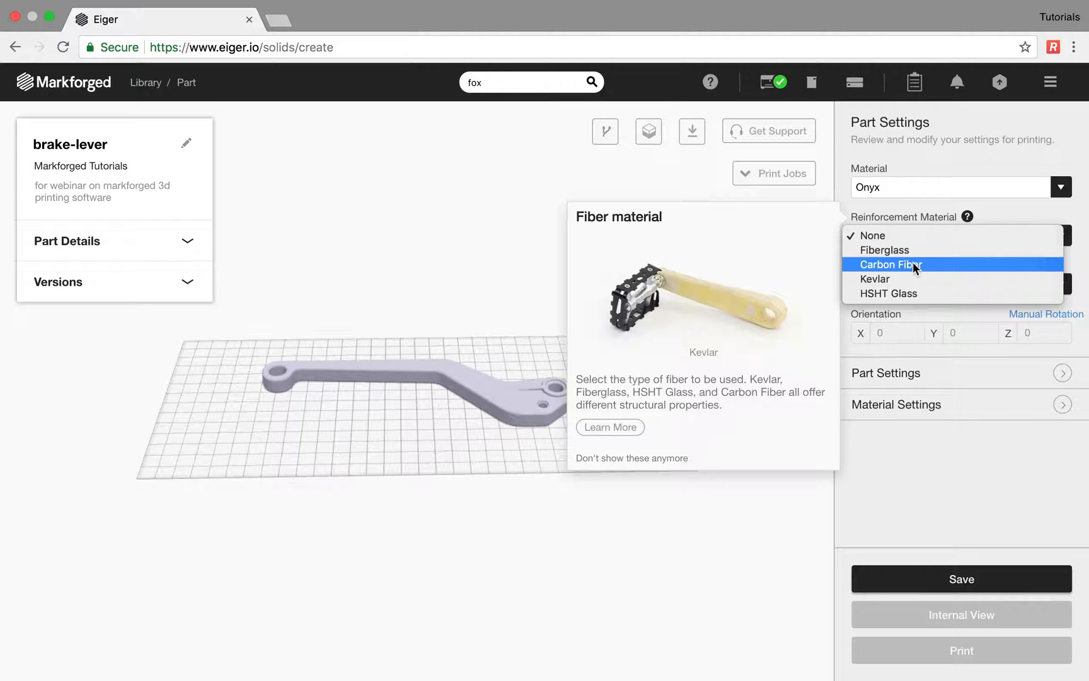
left_click(913, 265)
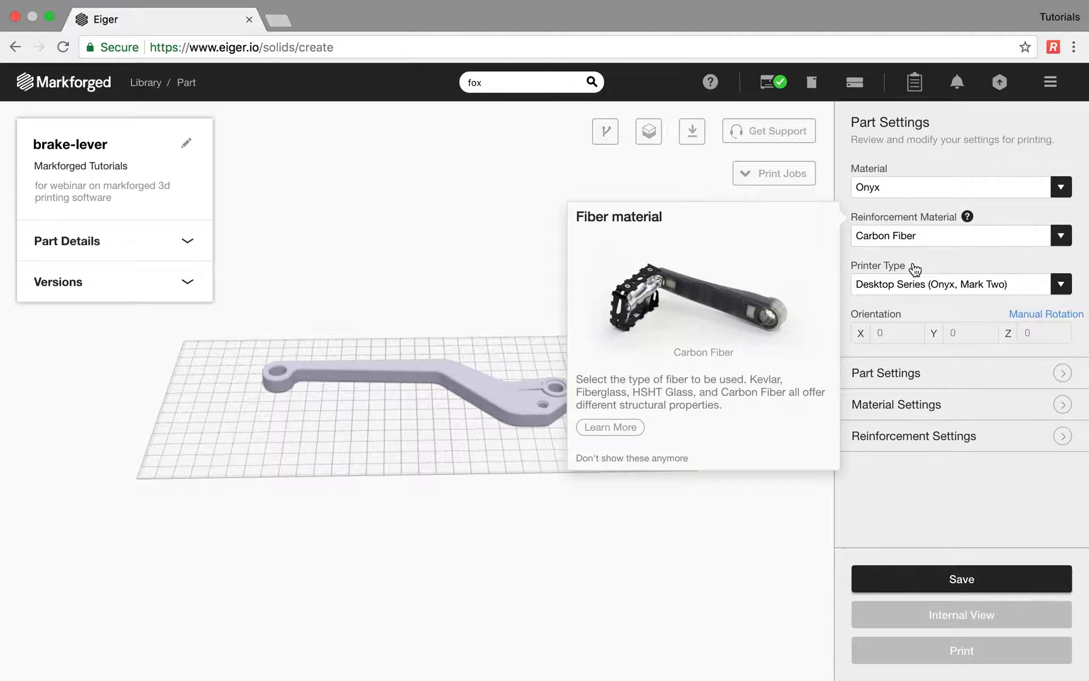
left_click(955, 284)
left_click(954, 285)
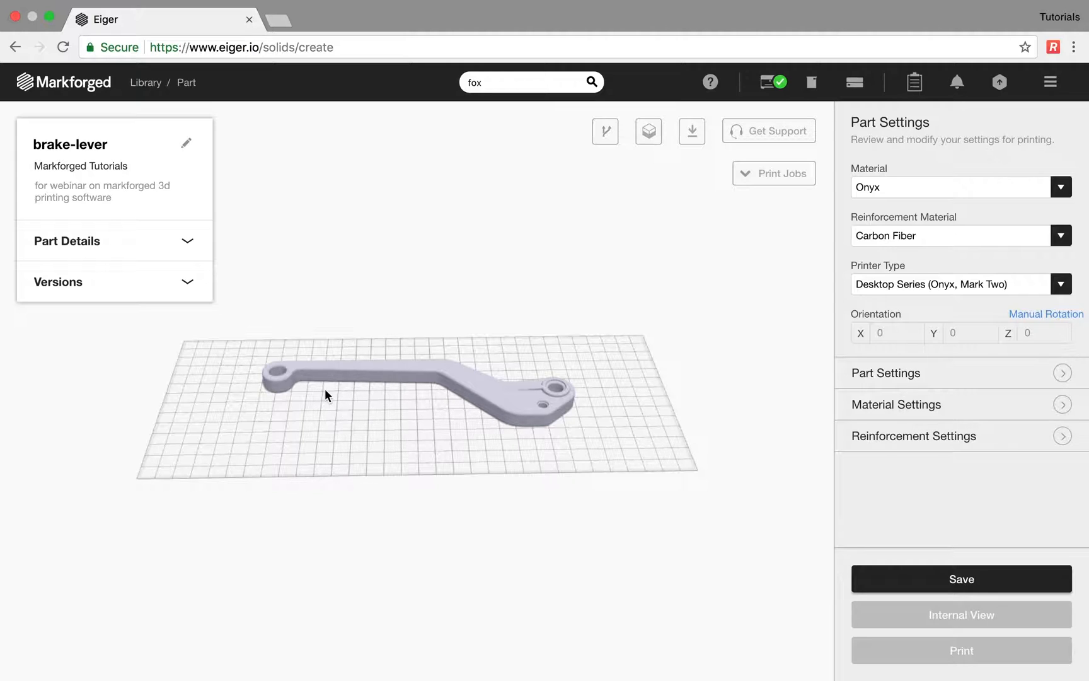
- Try different brake lever faces on the print bed, finishing with the part lying flat at a Z rotation of 180
left_click(354, 371)
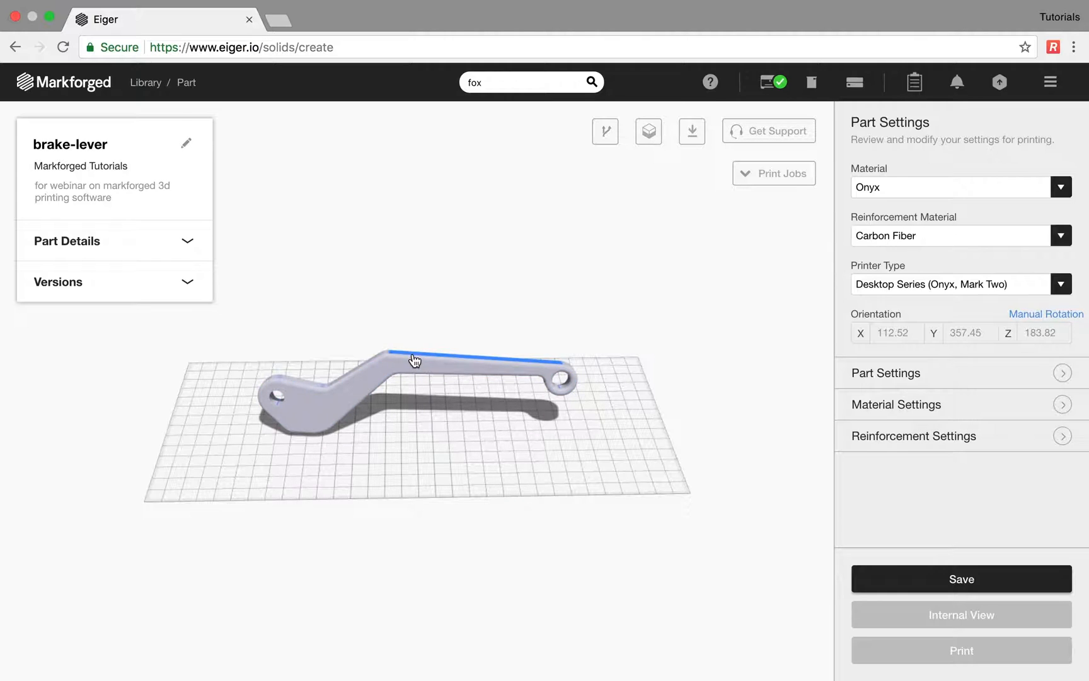
left_click(316, 391)
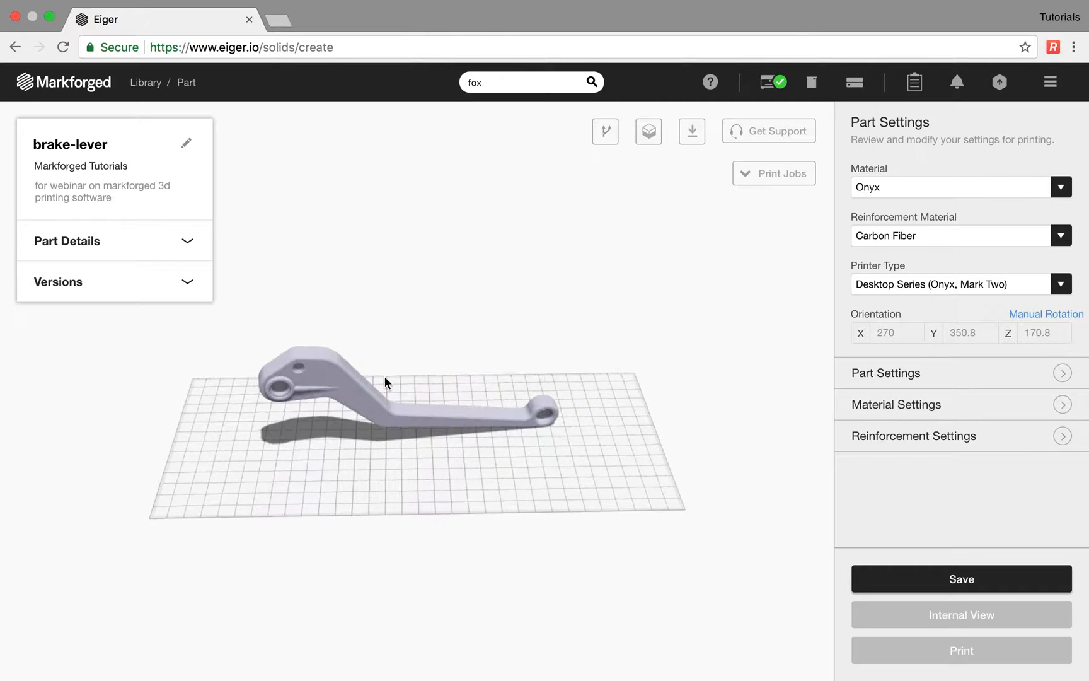
left_click(385, 407)
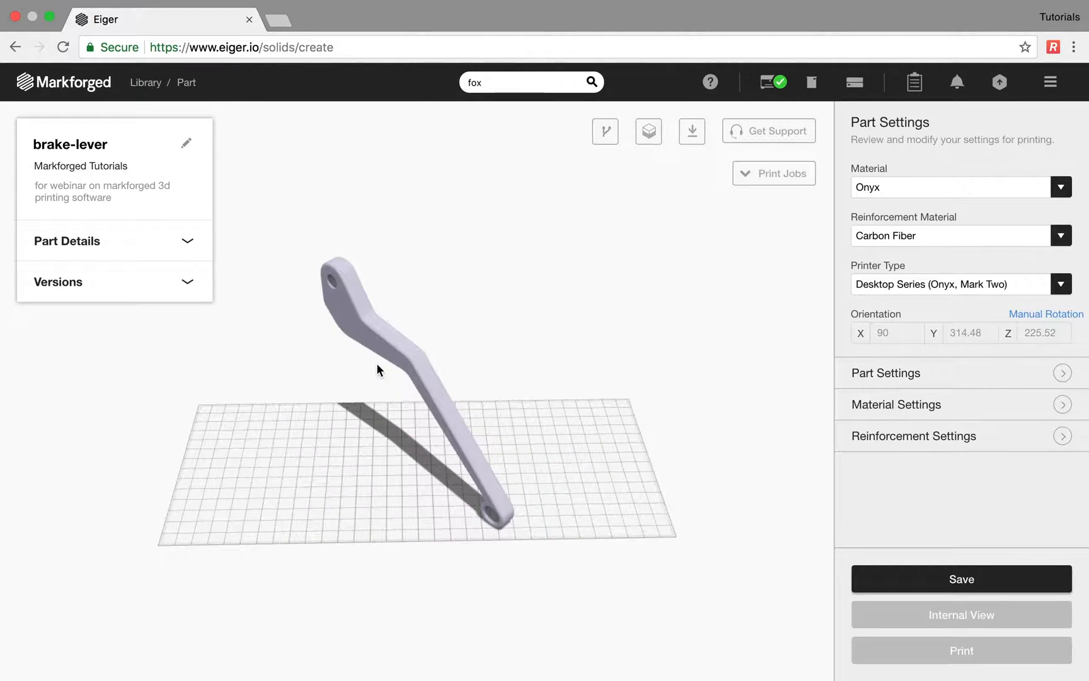
left_click(351, 329)
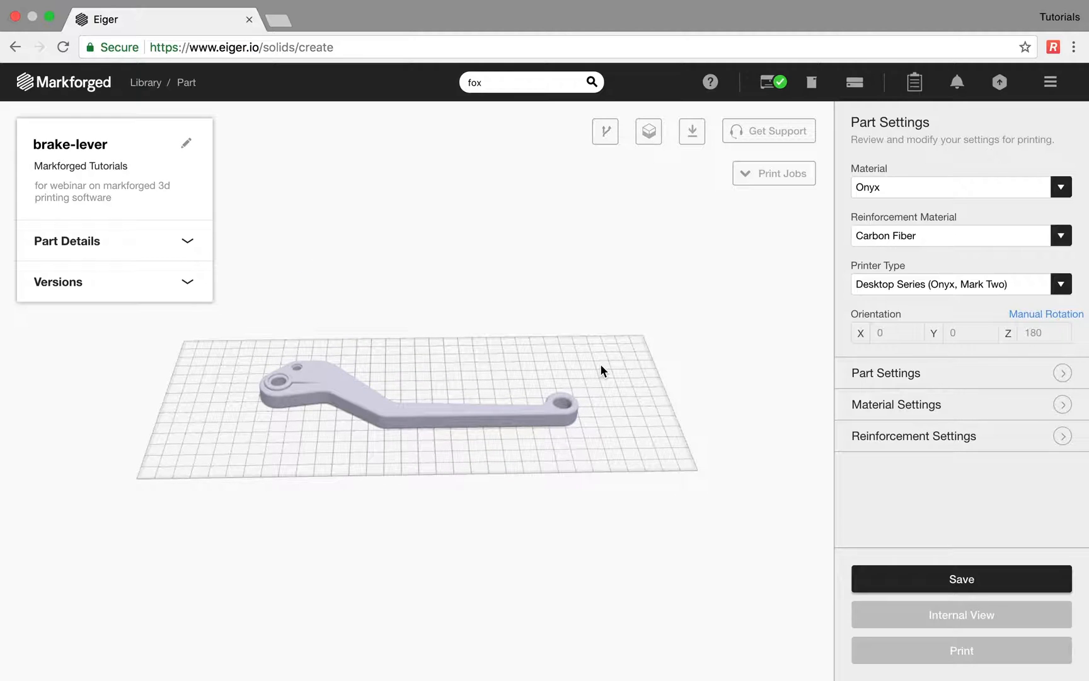
- Try rotating the brake lever with the manual rotation handles and leave manual rotation
left_click(1036, 315)
mouse_move(442, 420)
left_mouse_down()
mouse_move(406, 421)
mouse_move(437, 422)
left_mouse_up()
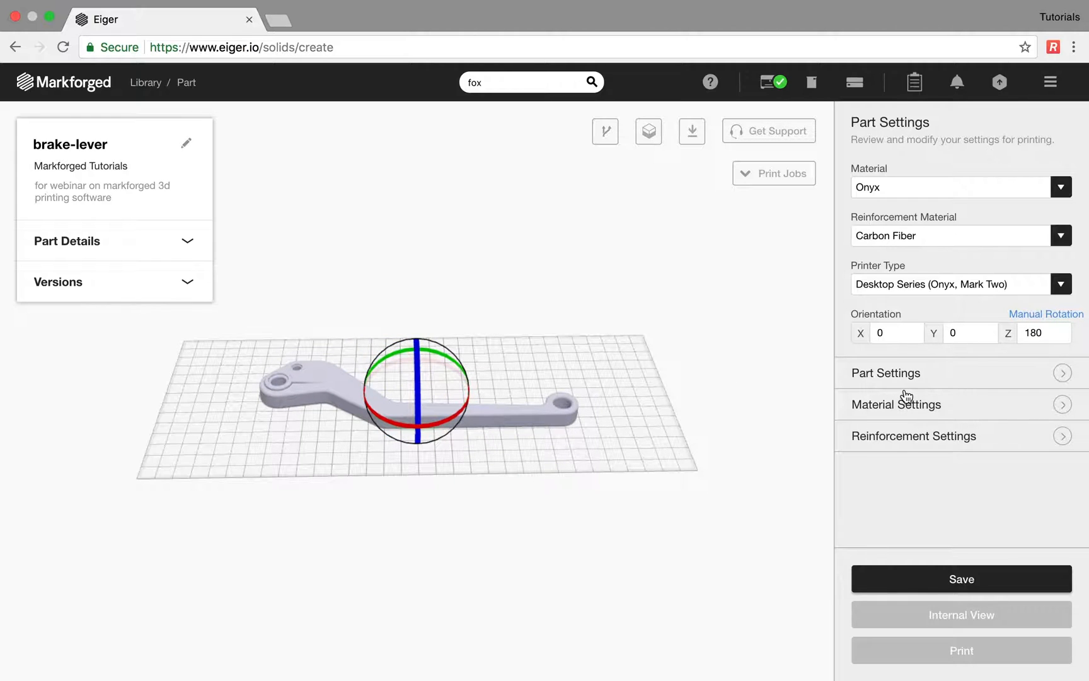
left_click(988, 503)
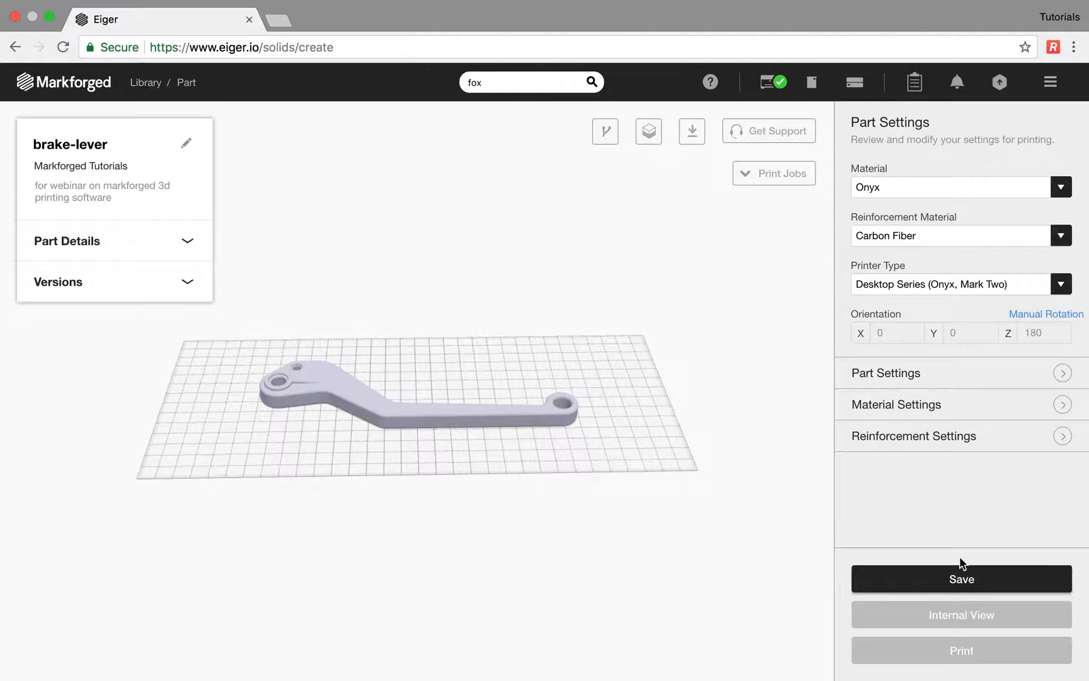
- Save the brake-lever part with its current settings and expand its part details
left_click(957, 578)
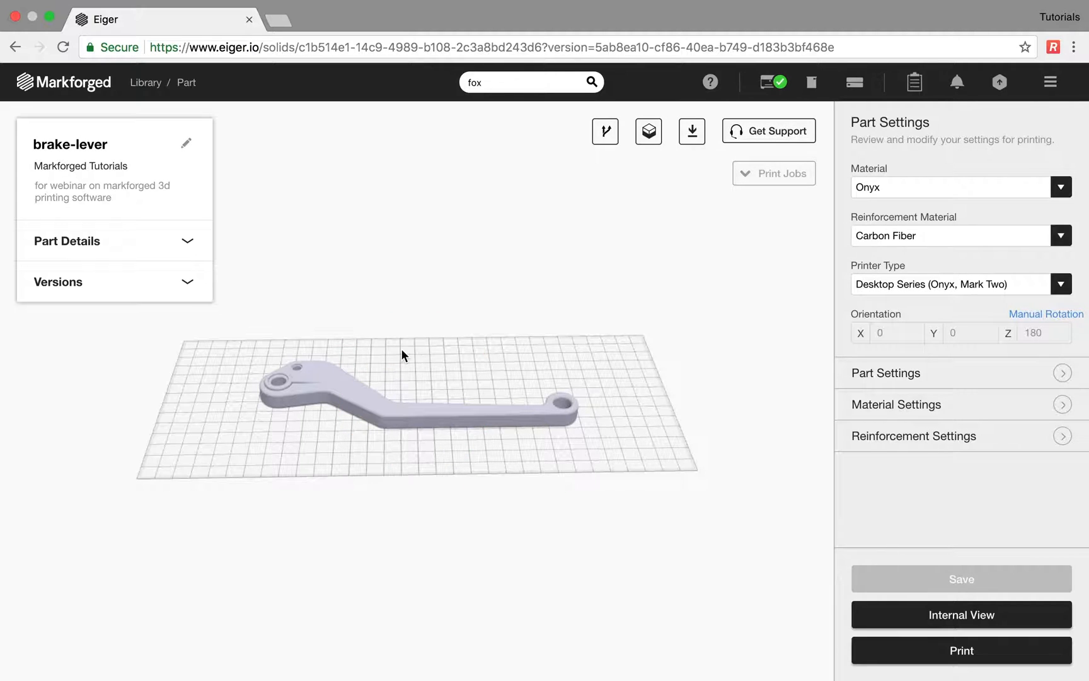
left_click(189, 242)
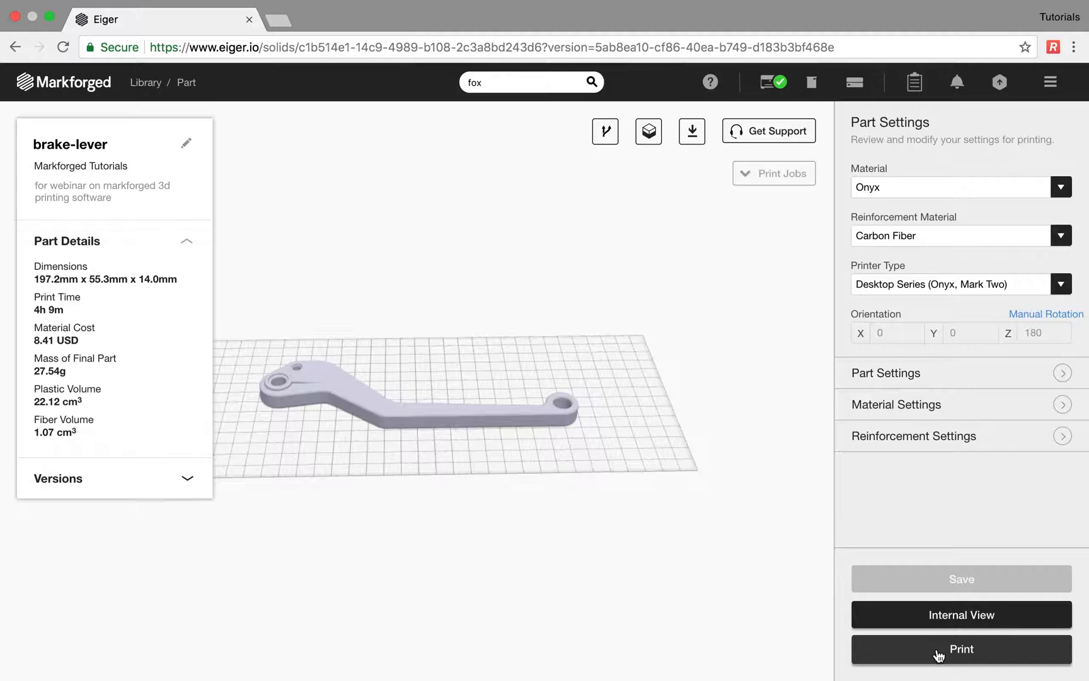
- Turn off Use Supports in the brake lever's part settings
left_click(992, 378)
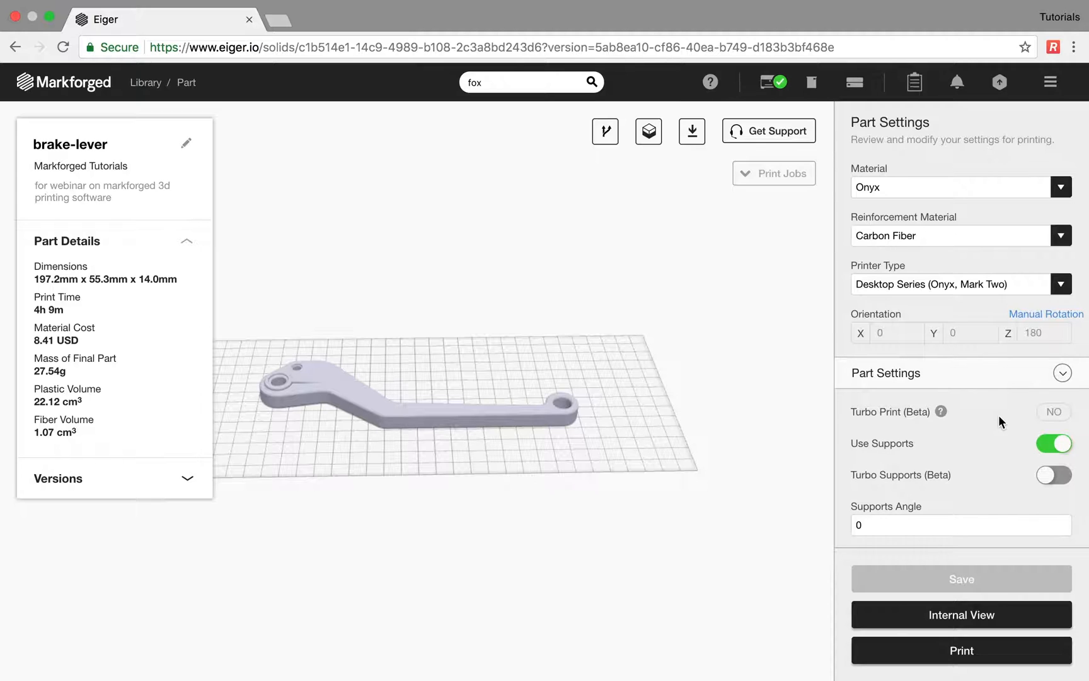
scroll(999, 414, "down", 5)
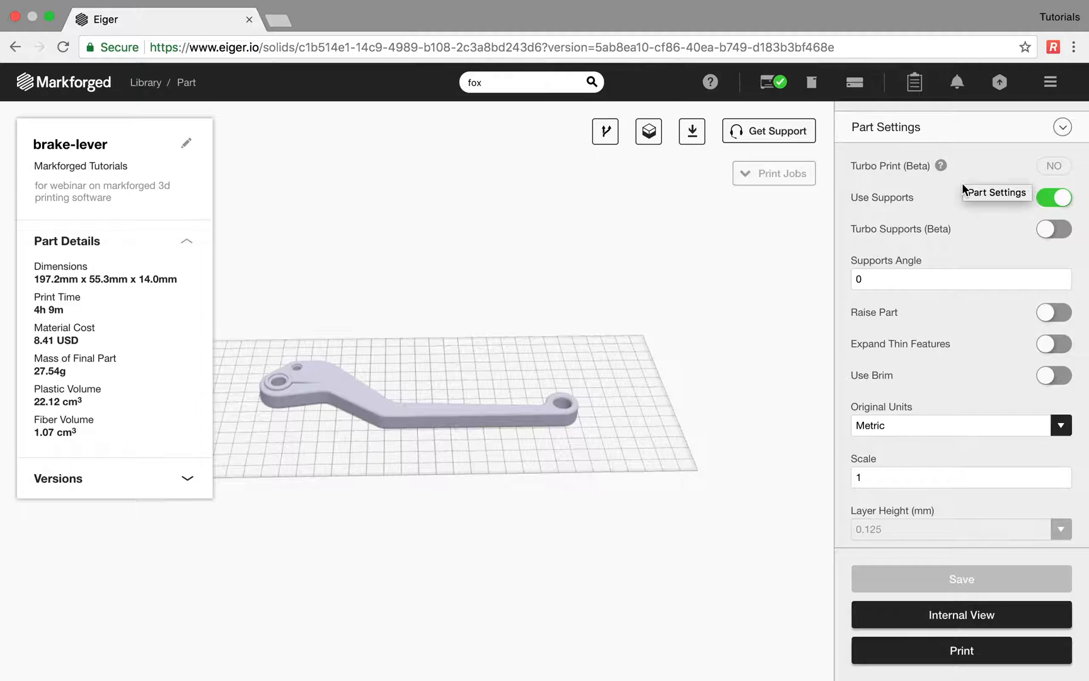
left_click(1053, 200)
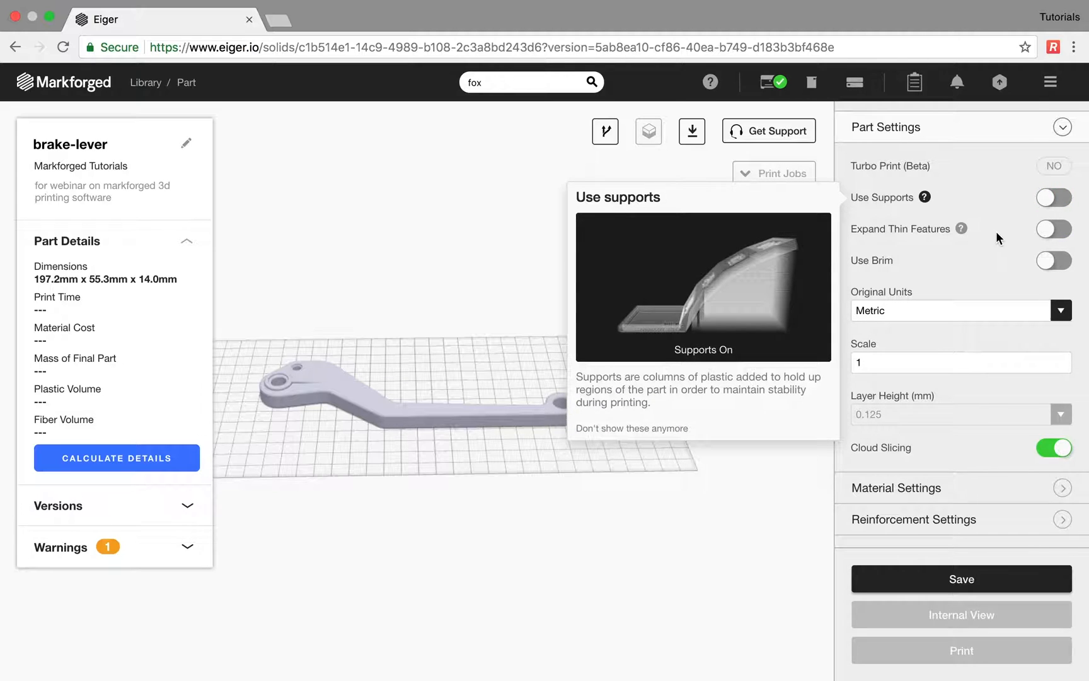
- Try toggling Expand Thin Features and Cloud Slicing, returning each option to its original setting
left_click(1052, 230)
left_click(1053, 231)
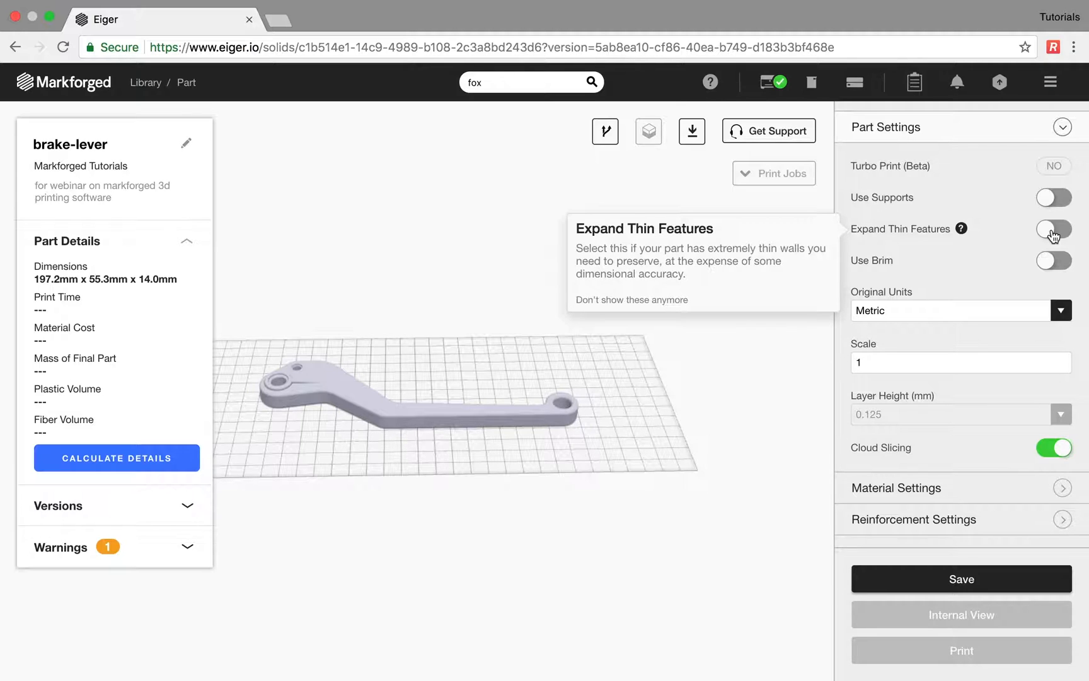
mouse_move(1054, 262)
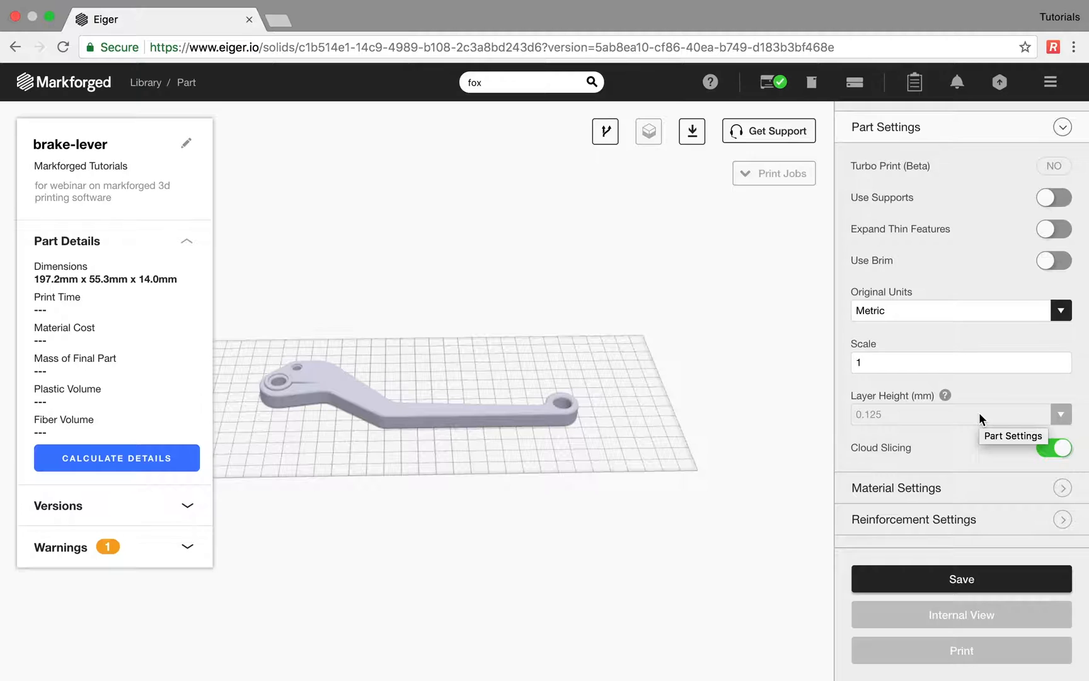
left_click(1064, 451)
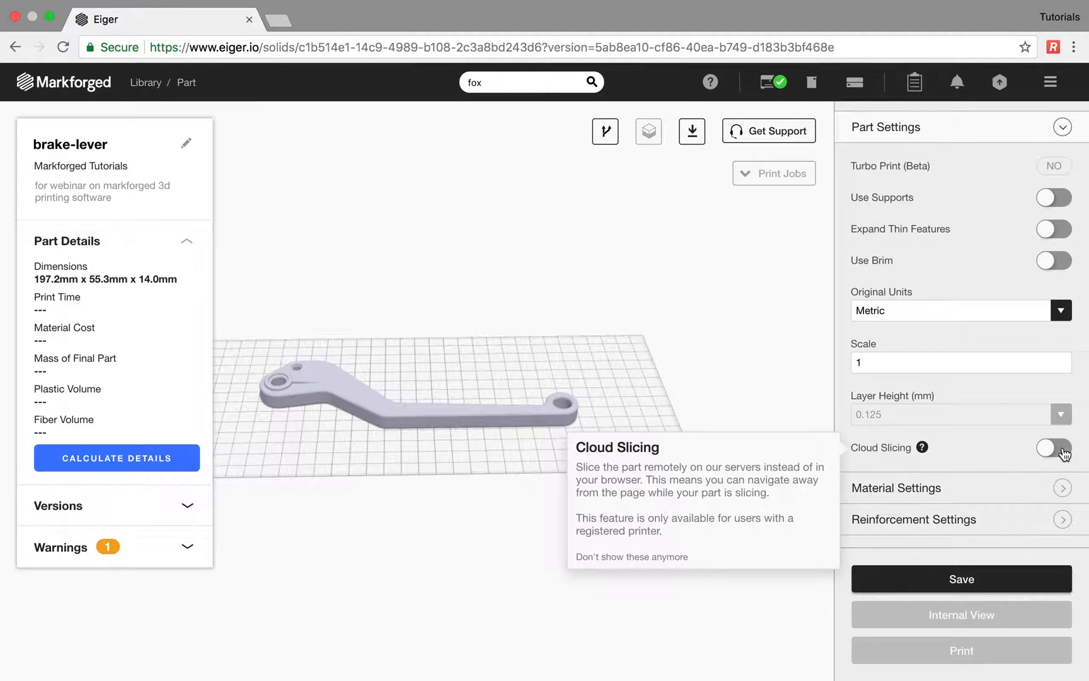
left_click(1064, 452)
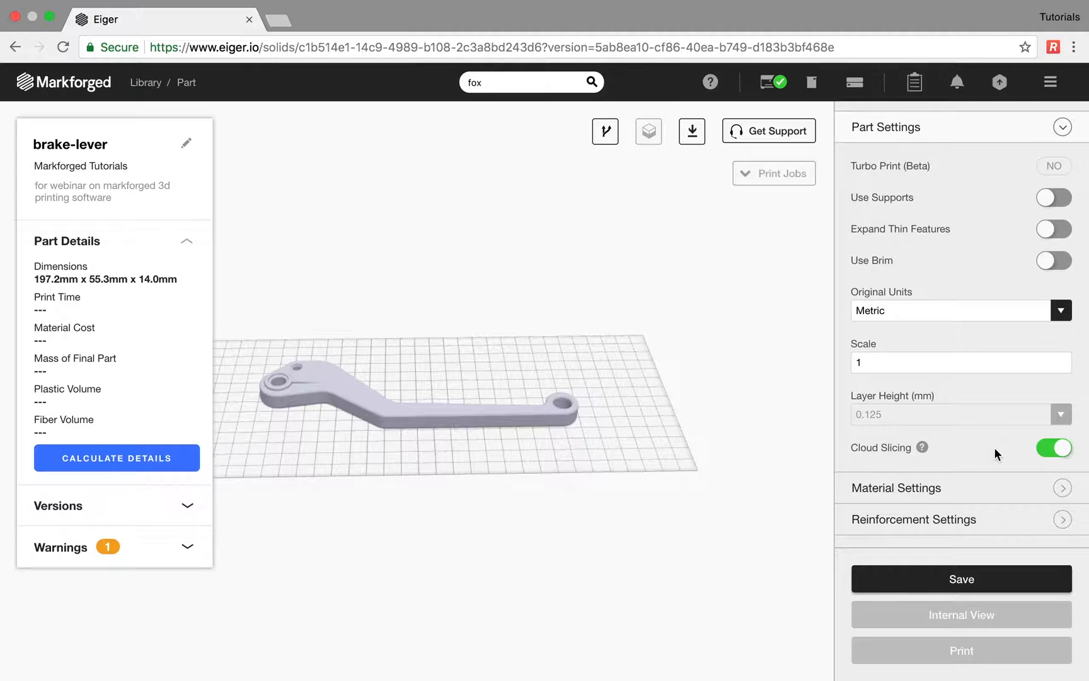
- Review the material settings, set the reinforcement's fiber fill type to Concentric Fiber, and save the part
scroll(994, 447, "down", 3)
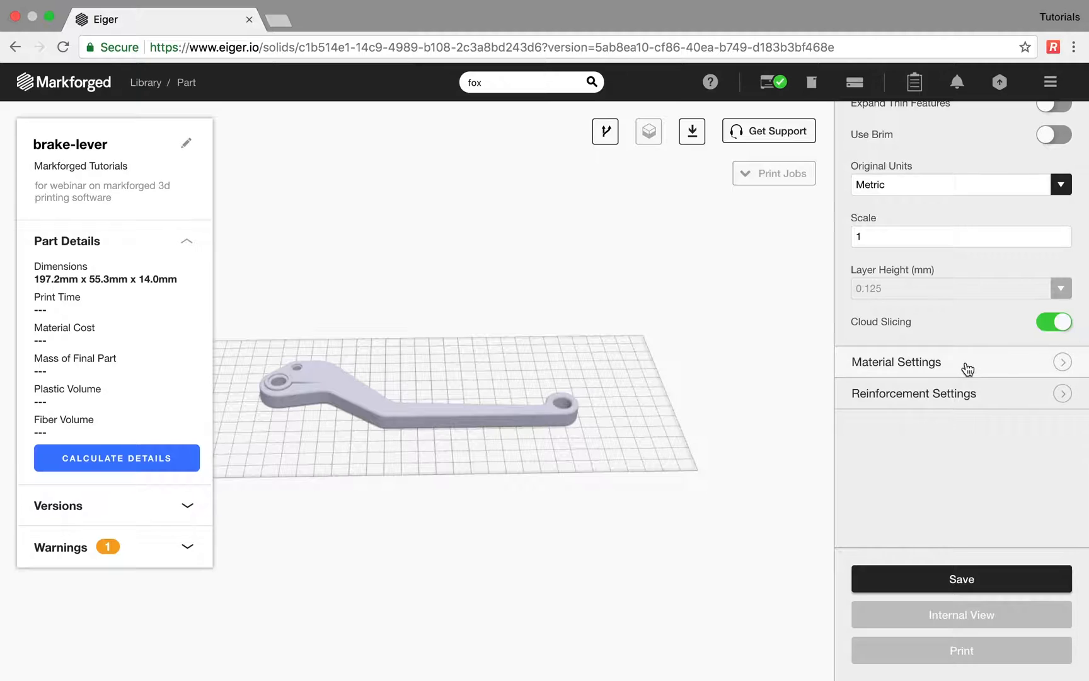
left_click(968, 369)
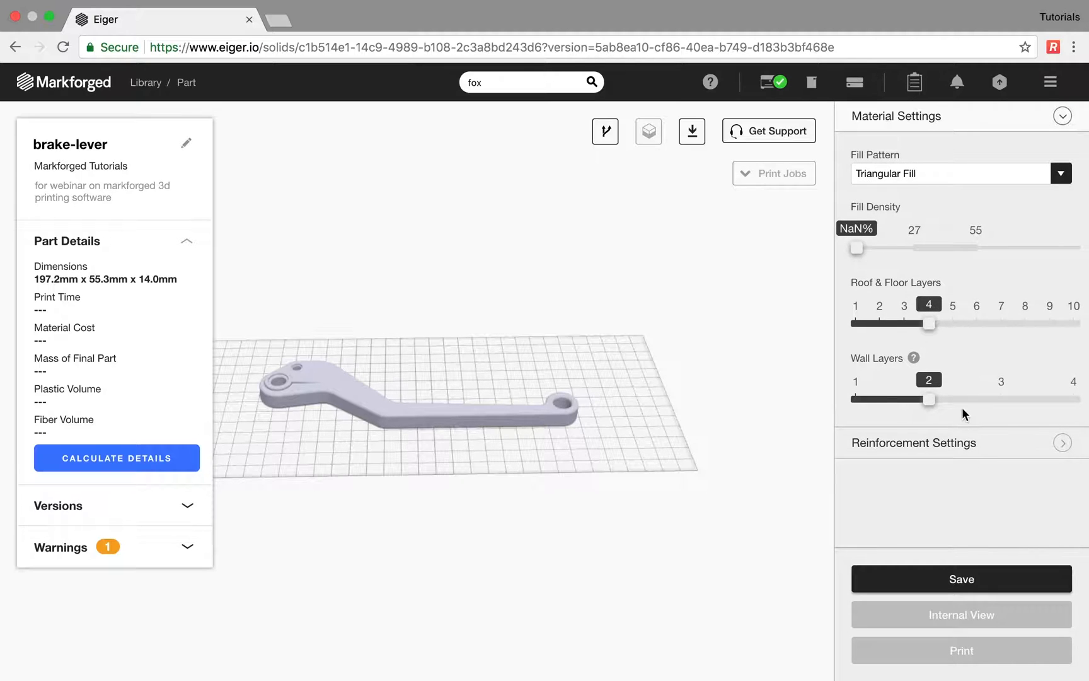
left_click(957, 443)
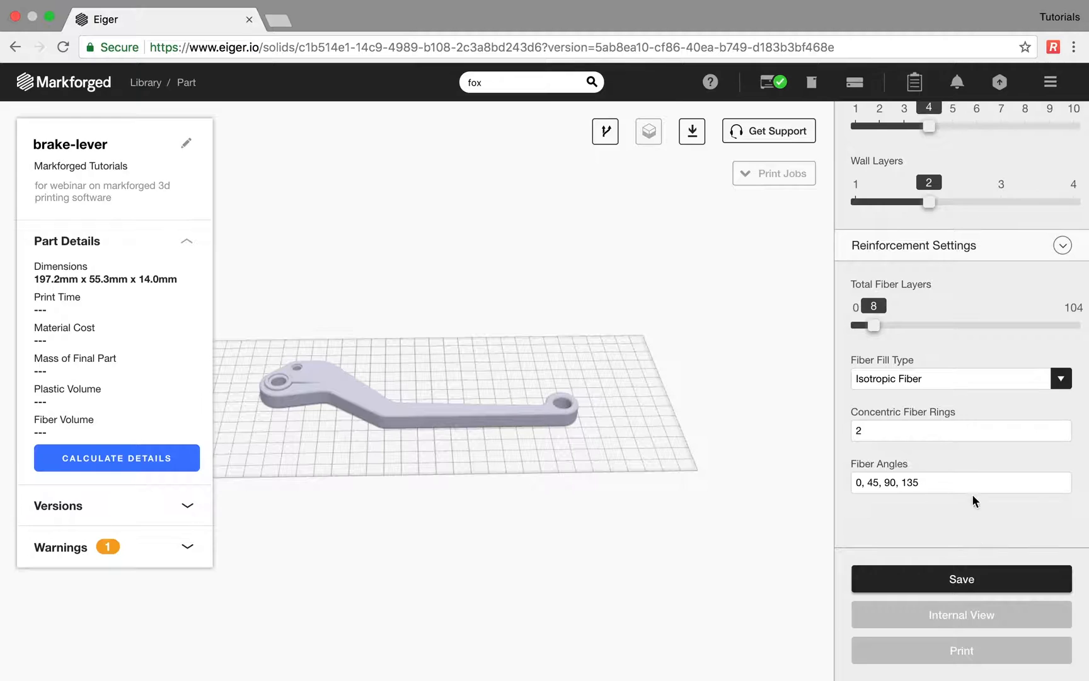
left_click(990, 371)
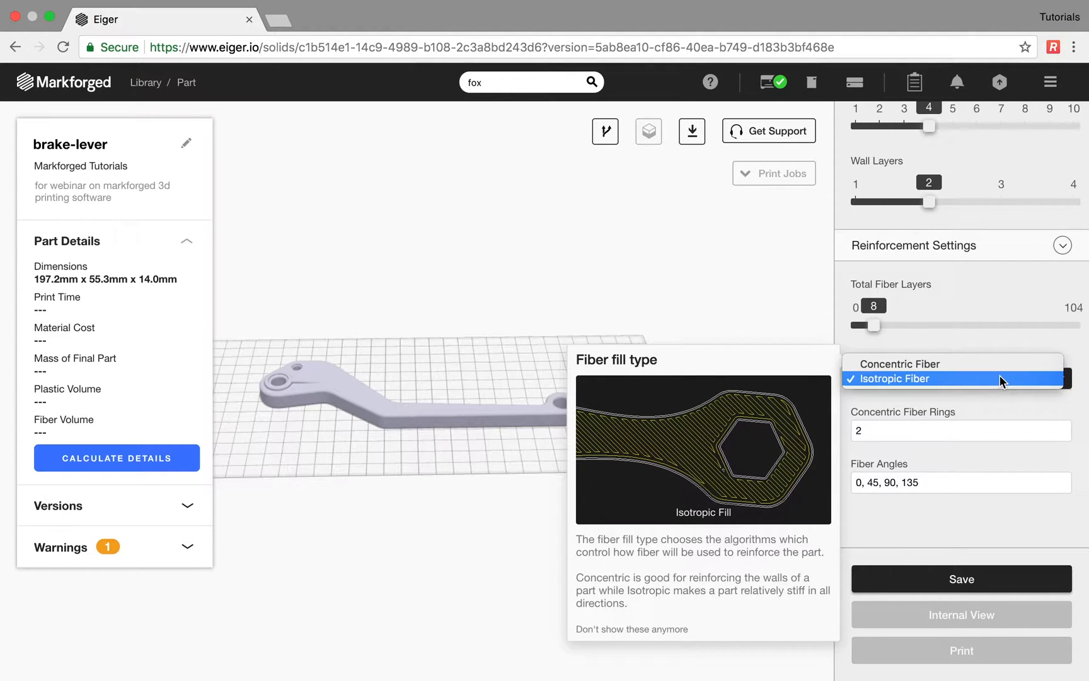
left_click(1001, 364)
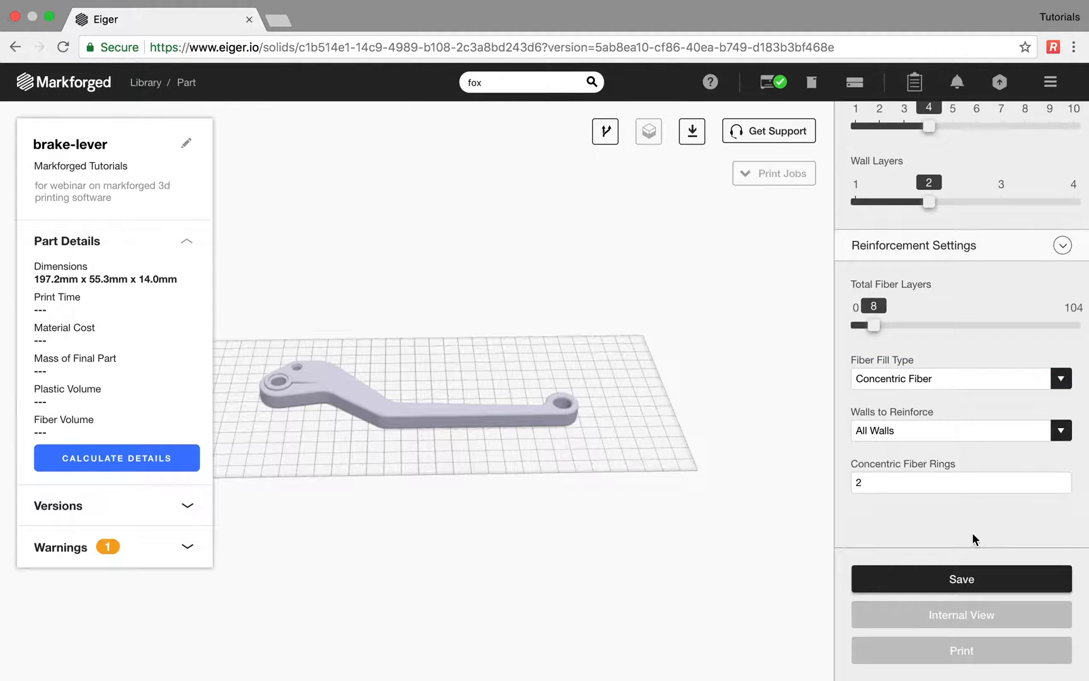
left_click(965, 581)
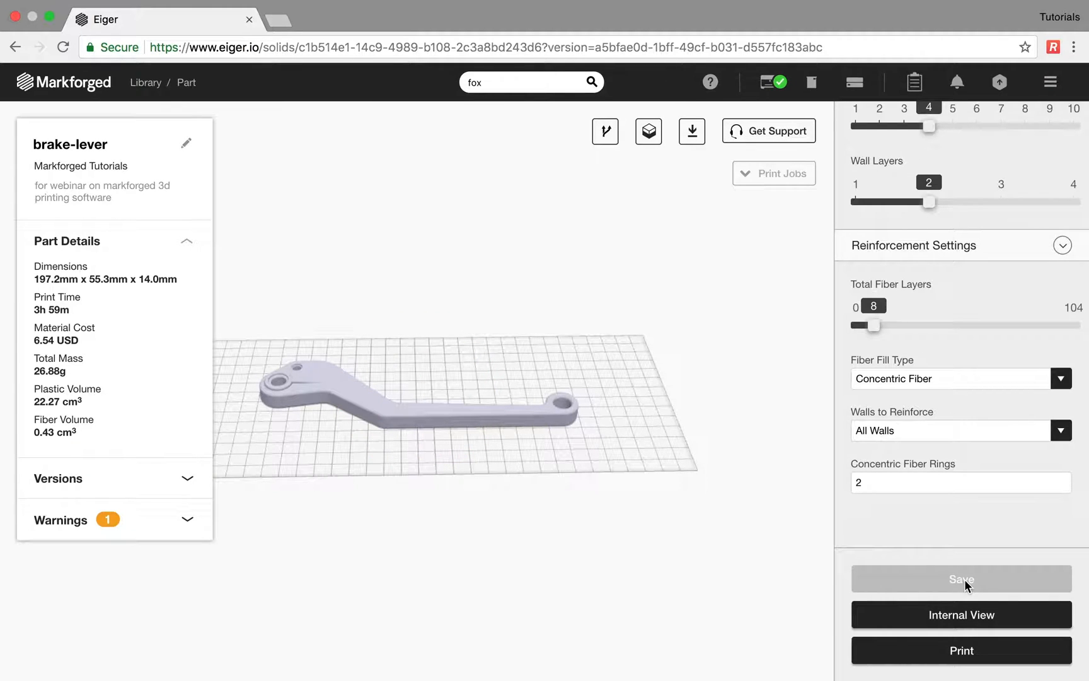
- Open the brake lever's internal view, examine the lower and upper fiber groups and the outer layer groups, and clear the selection
left_click(962, 614)
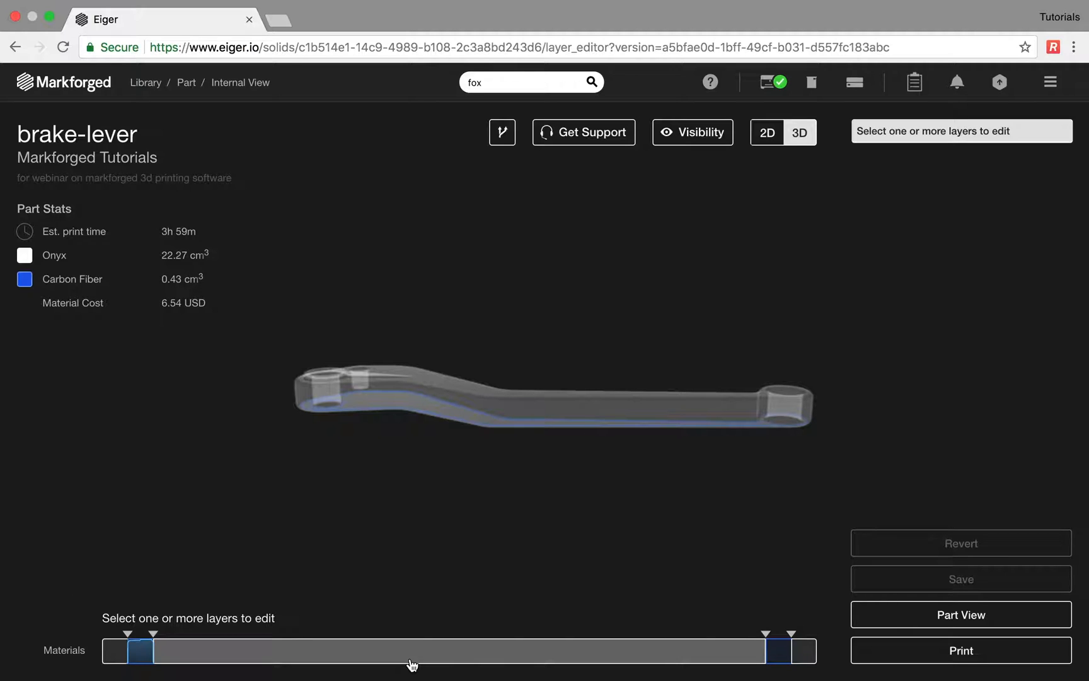
left_click(143, 662)
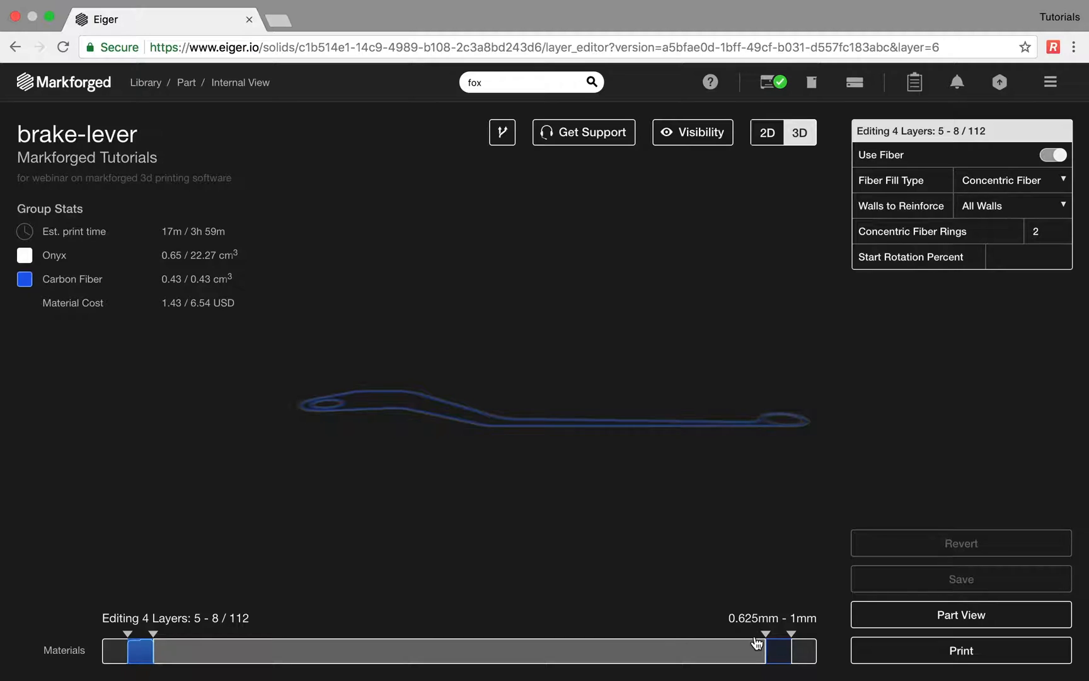
left_click(782, 653)
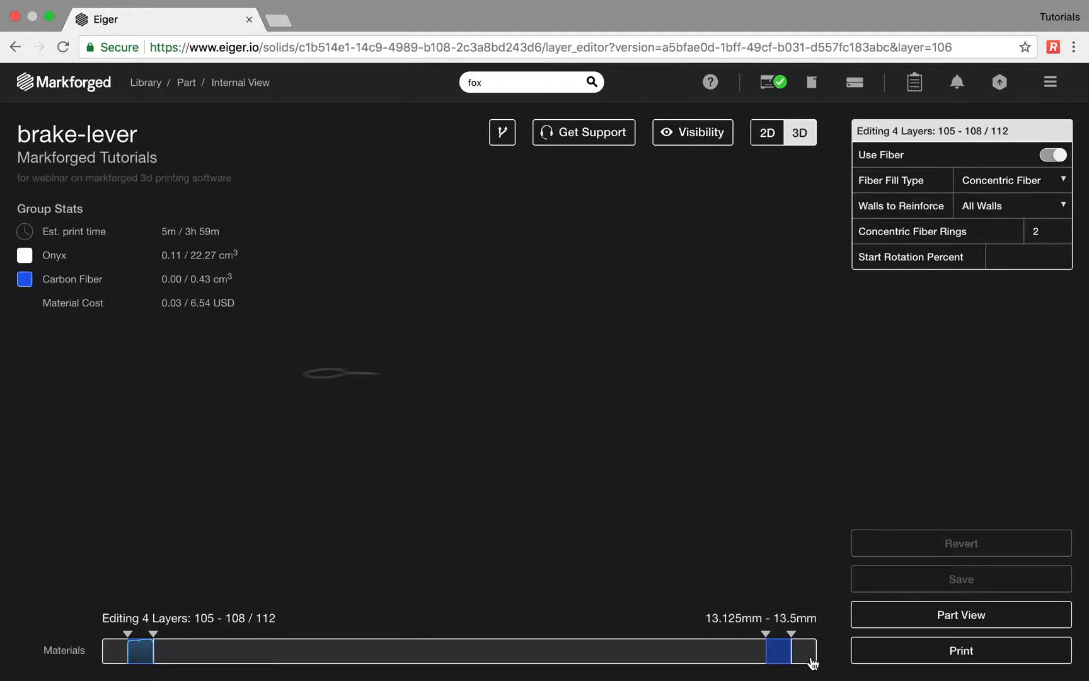
left_click(806, 655)
left_click(112, 656)
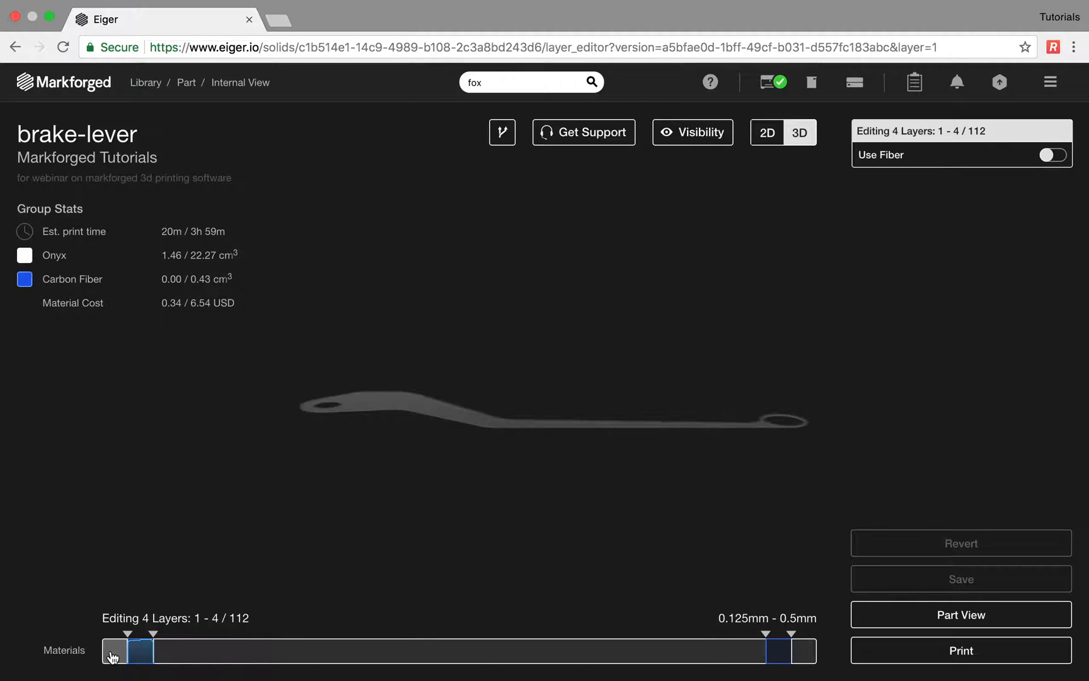
left_click(199, 581)
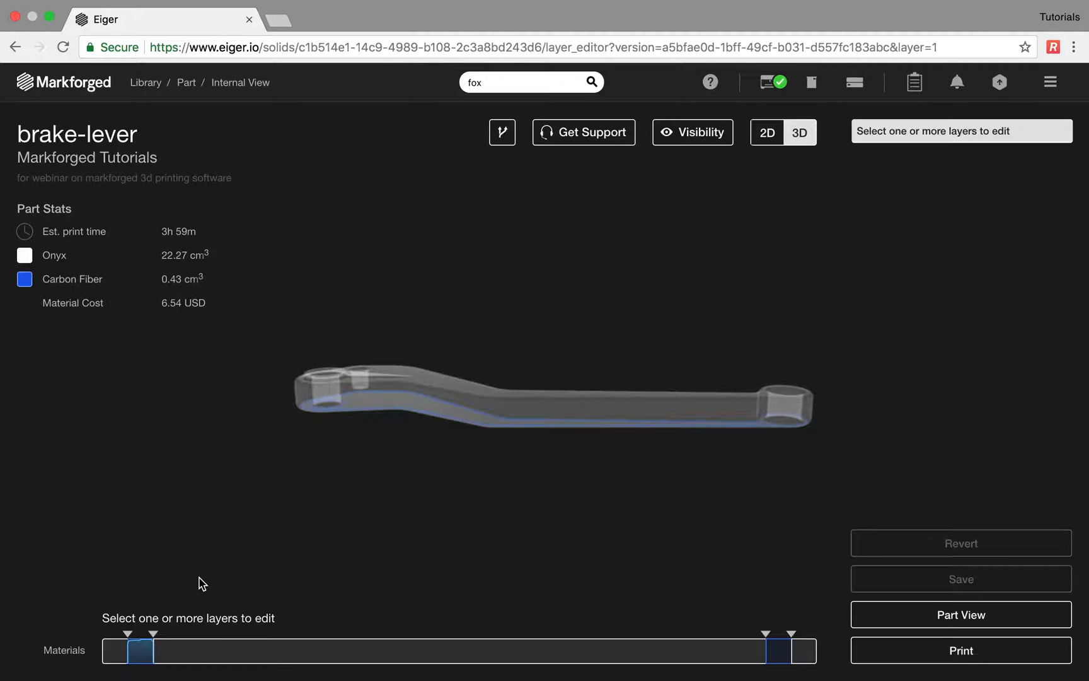
- Shorten the lower fiber group to layers 5-6 and set its concentric fiber rings to 15
left_click(140, 659)
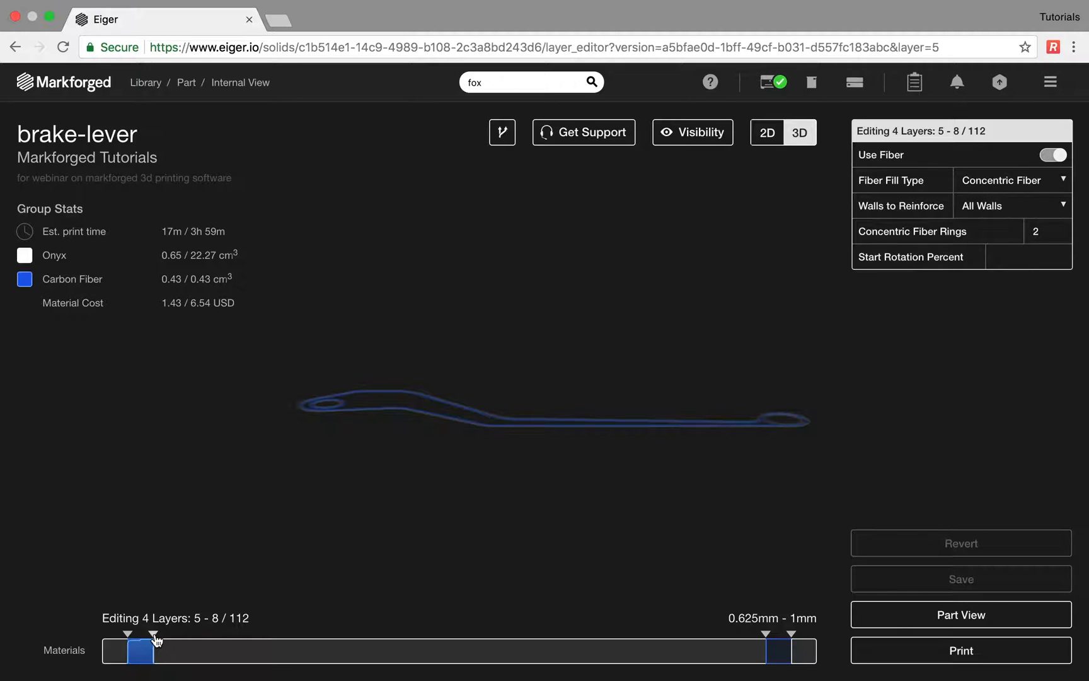
left_click_drag(156, 640, 143, 645)
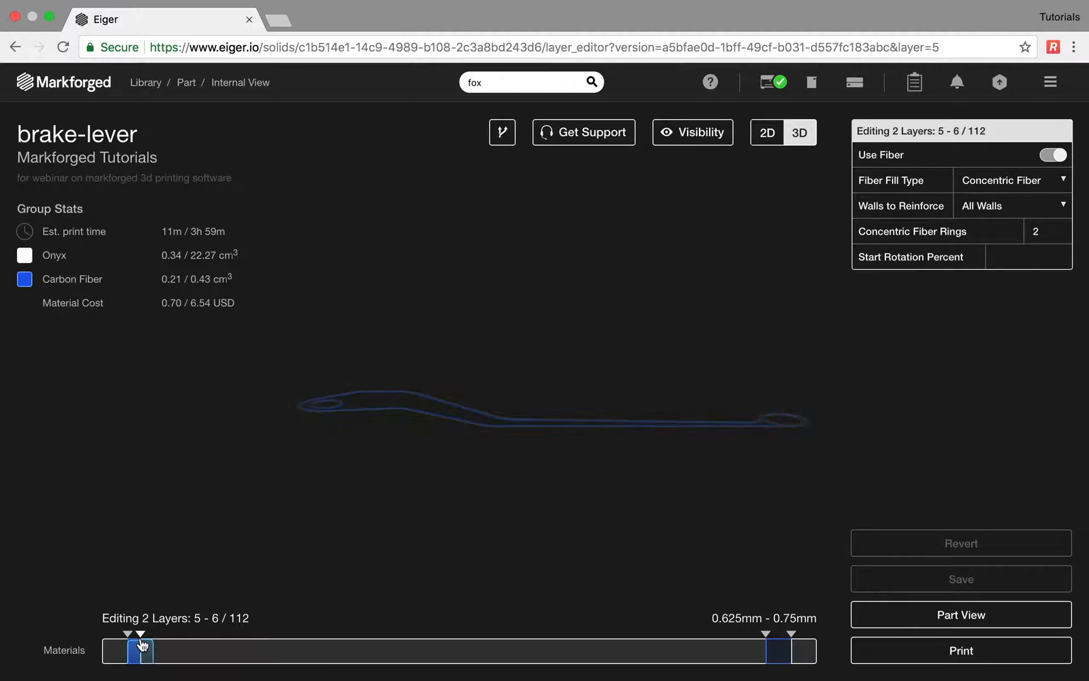
left_click(136, 660)
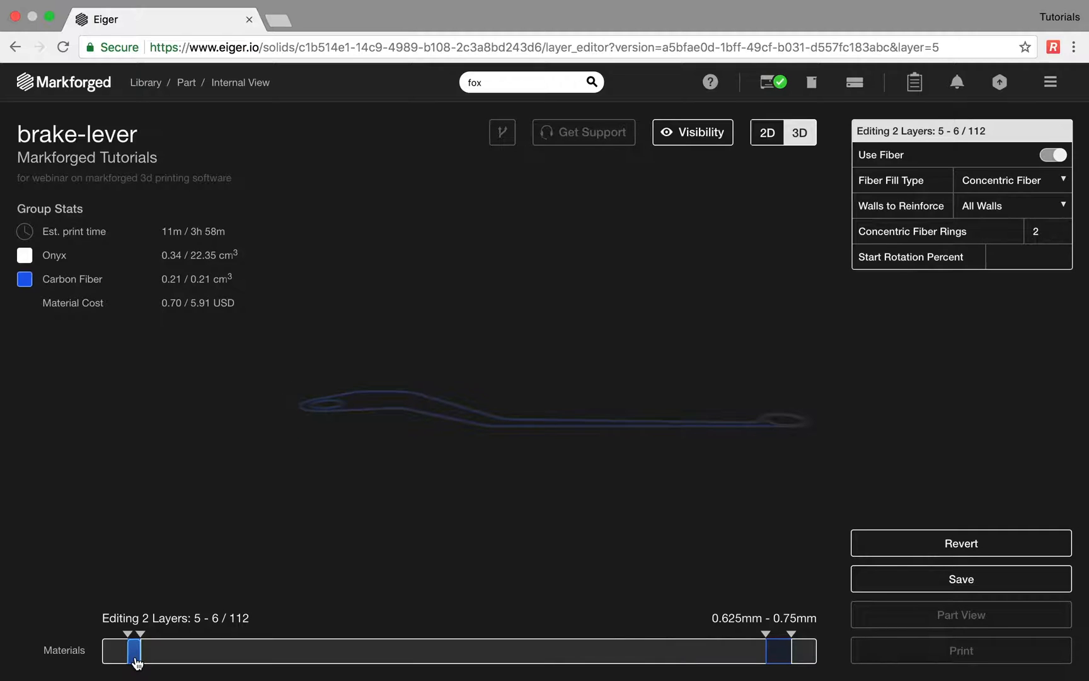
left_click(1036, 234)
type("15")
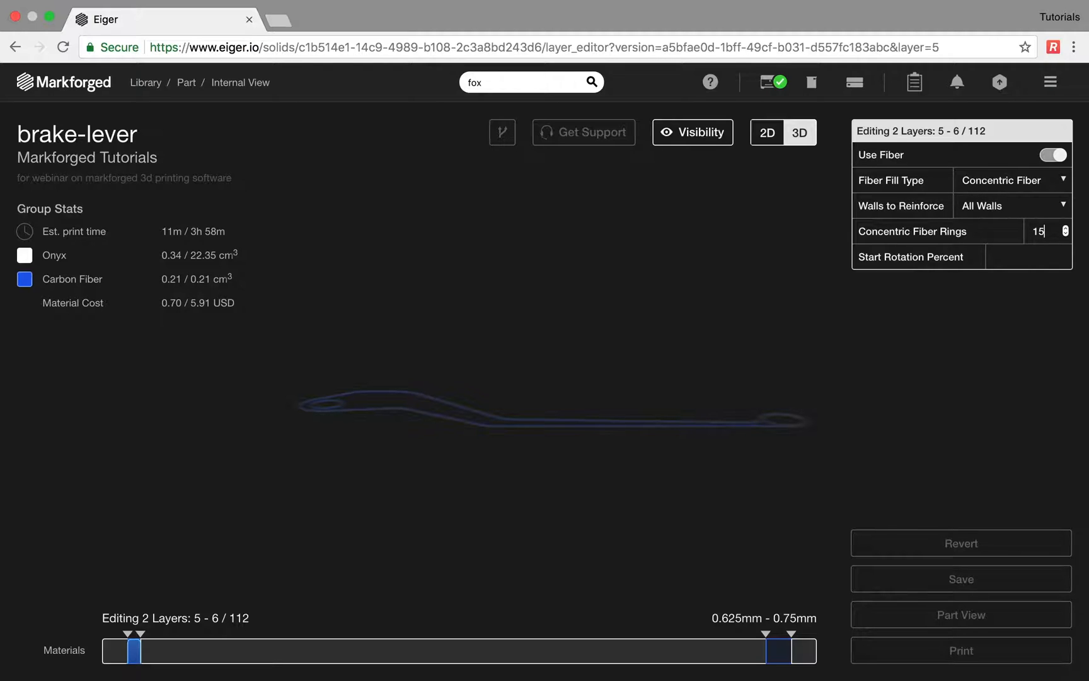
left_click(544, 392)
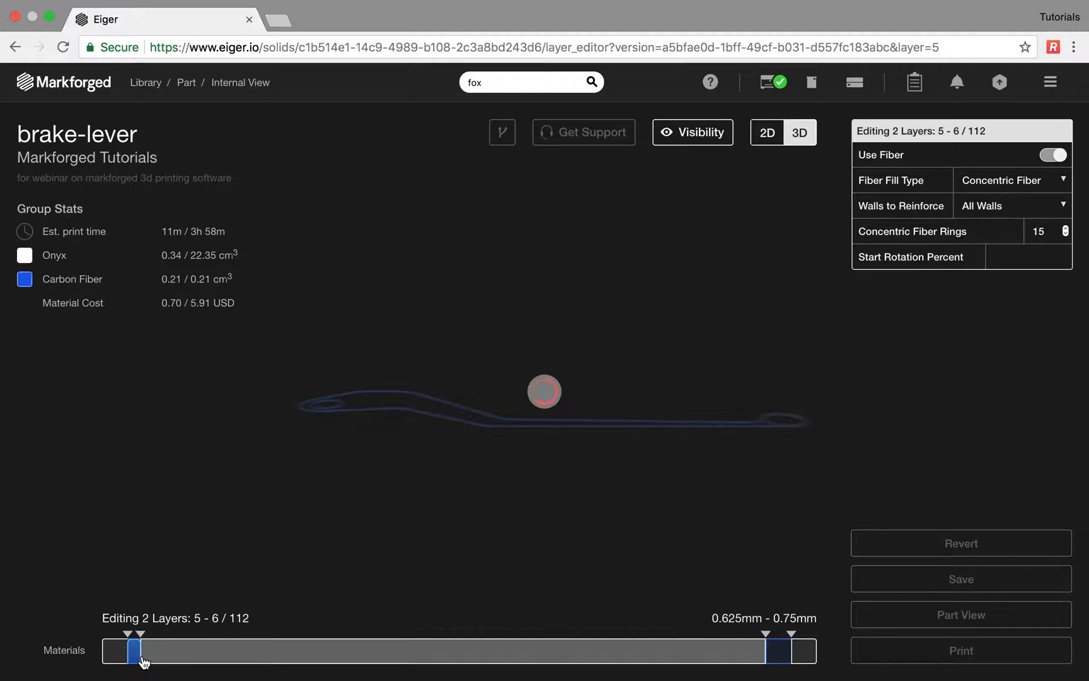
- Create a fiber group on layers 7-9 using Concentric Fiber with 10 rings
left_click_drag(143, 661, 160, 660)
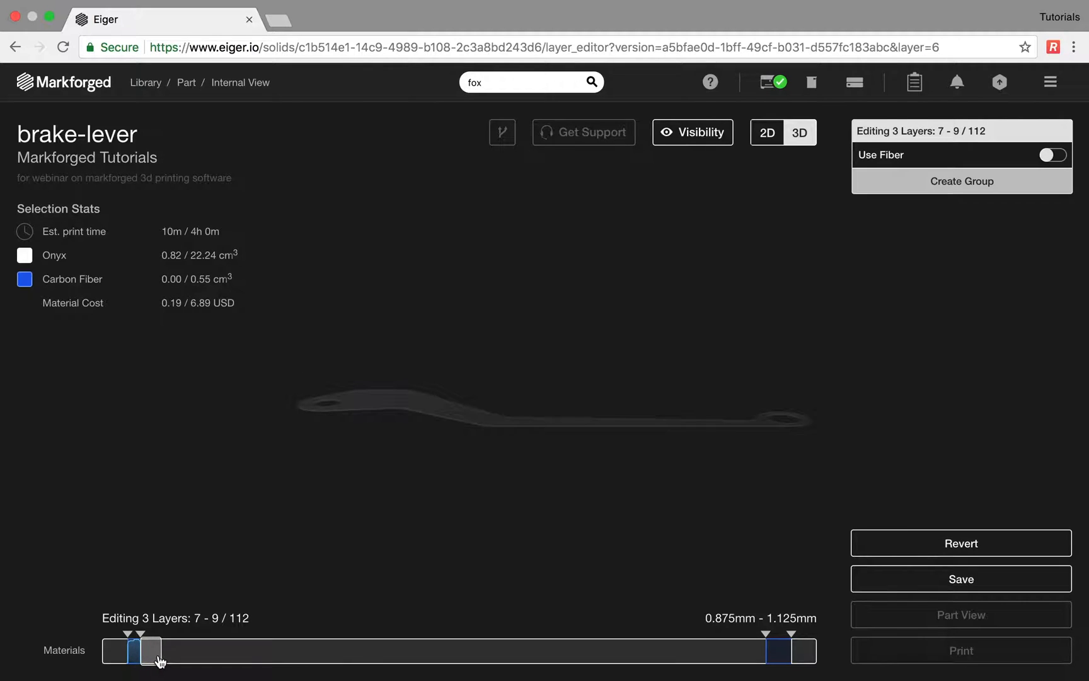
left_click(1052, 155)
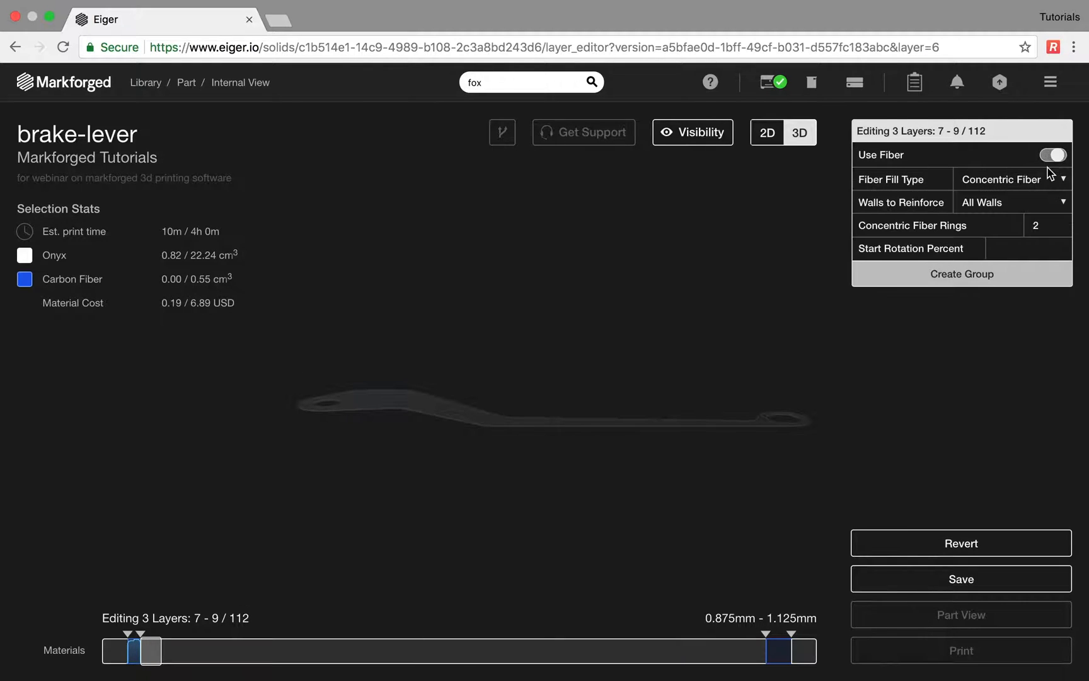
double_click(1039, 232)
key("BackSpace")
type("1")
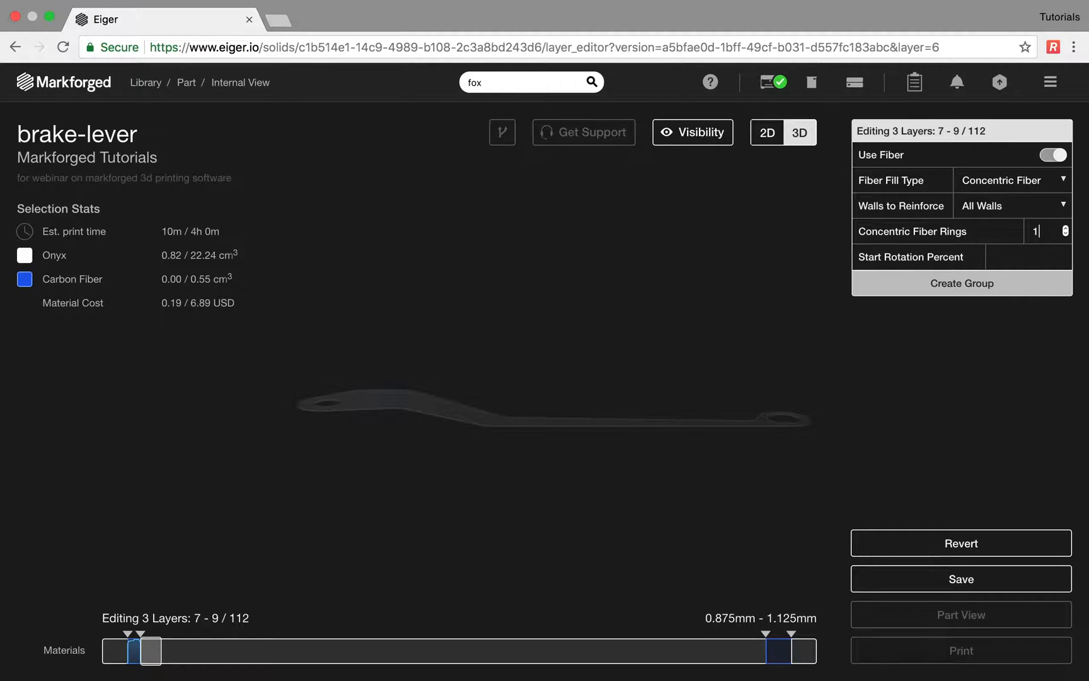
type("0")
left_click(979, 290)
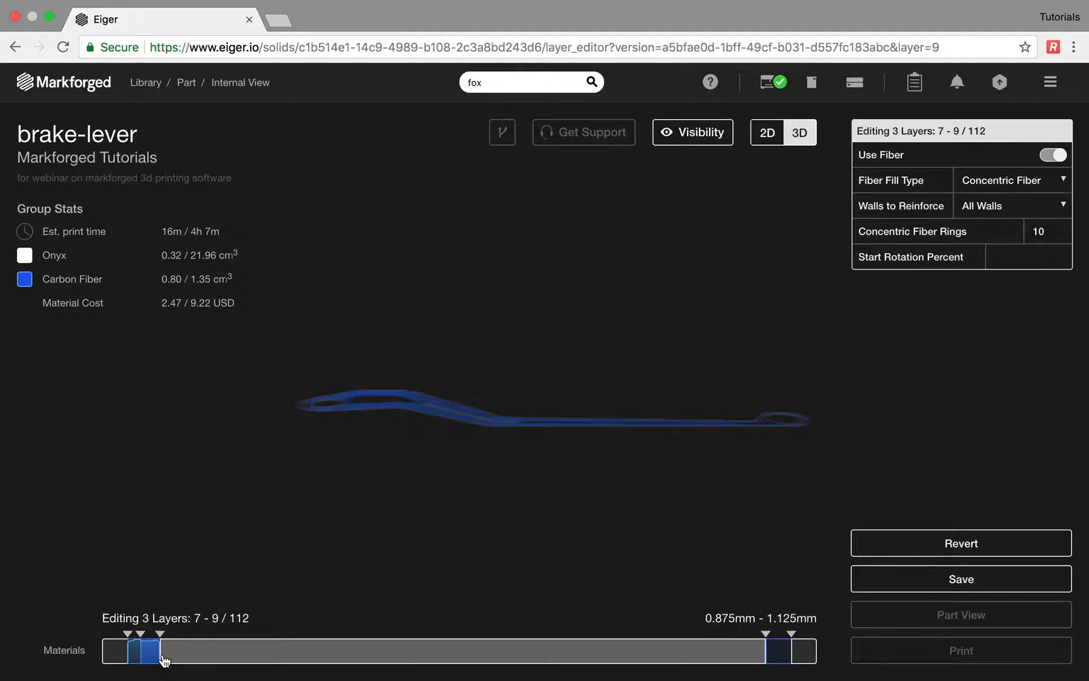
- Create a fiber group on layers 10-85 using Concentric Fiber with 3 rings
left_click_drag(163, 655, 644, 648)
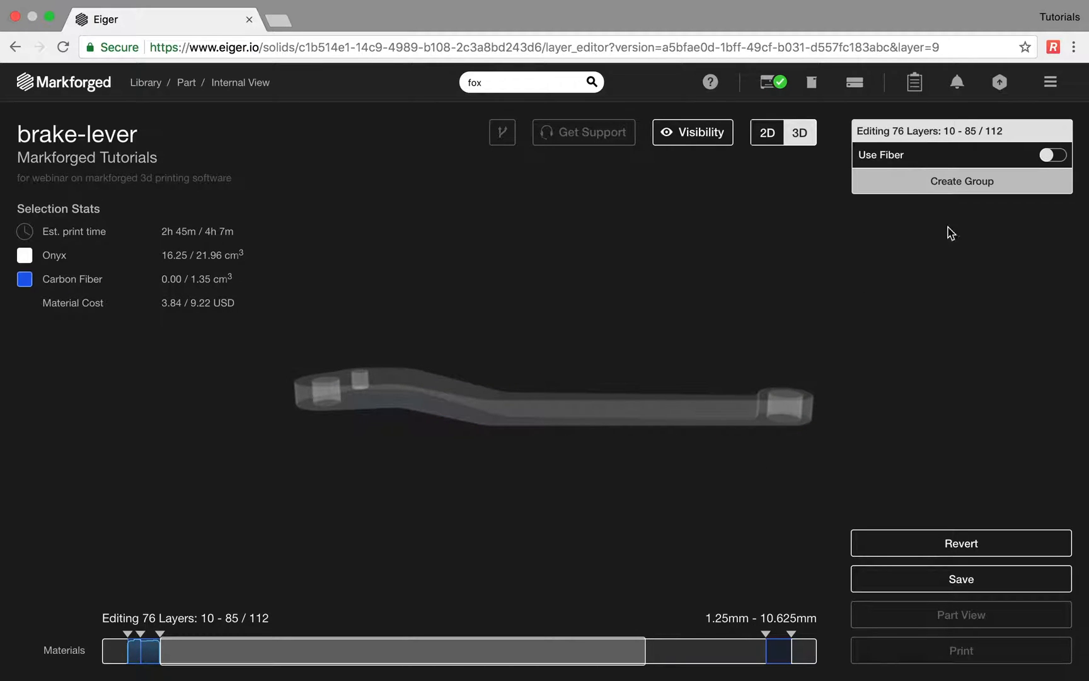
left_click(1051, 158)
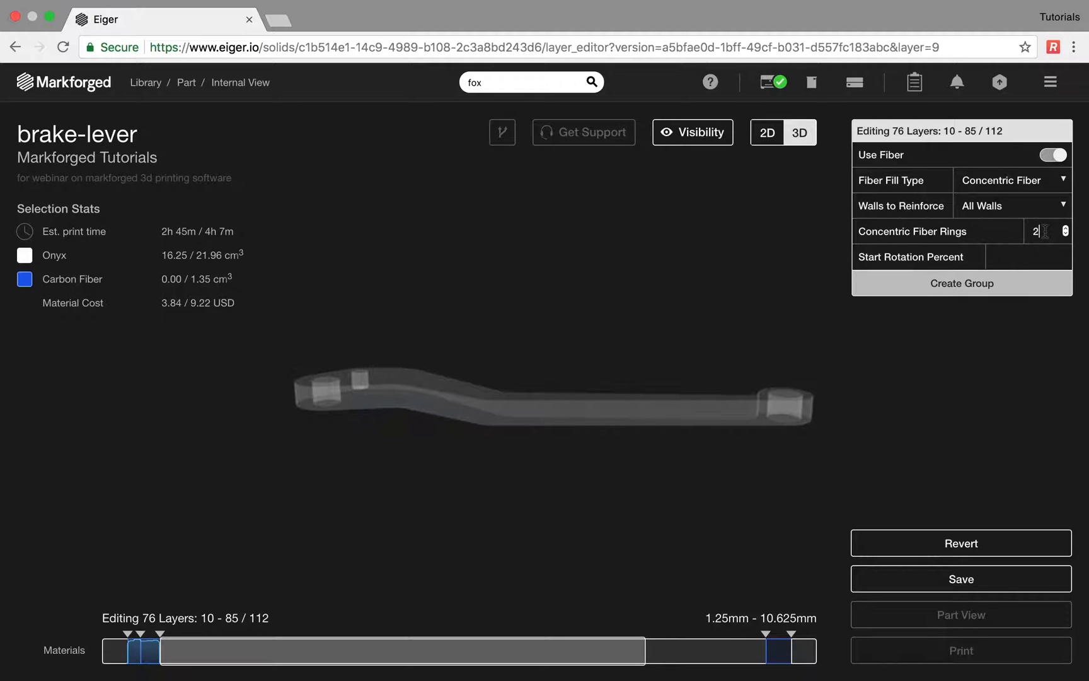
double_click(1038, 231)
type("3")
left_click(977, 285)
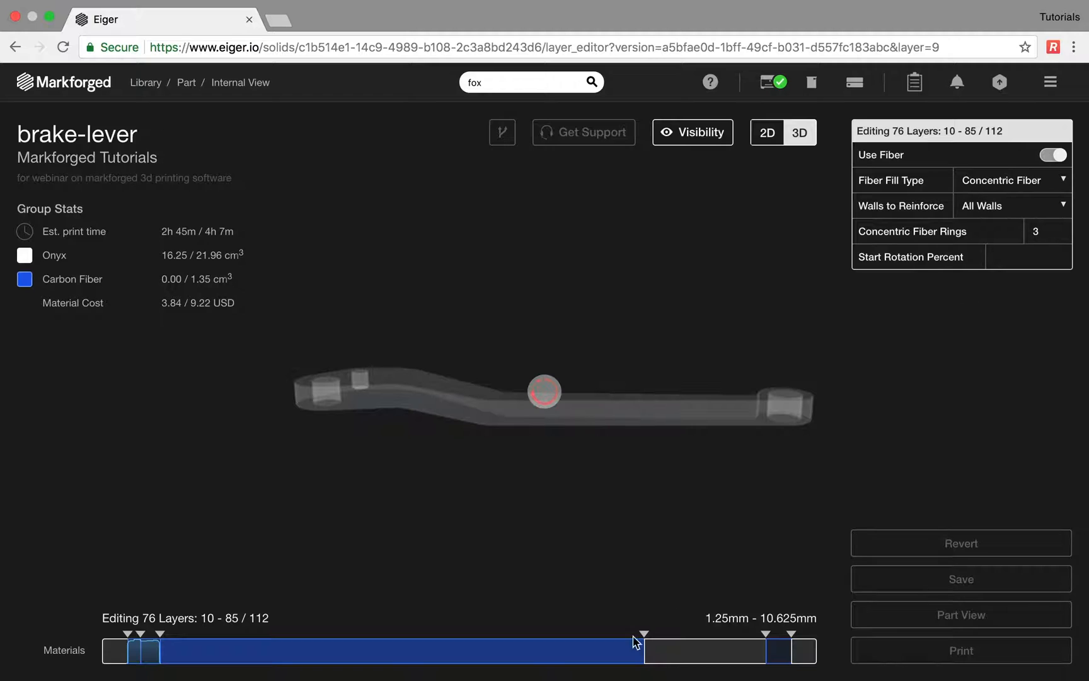
- Create a fiber group on layers 86-88 using Concentric Fiber with 10 rings
left_click(645, 656)
left_click(647, 656)
left_click_drag(647, 655, 664, 655)
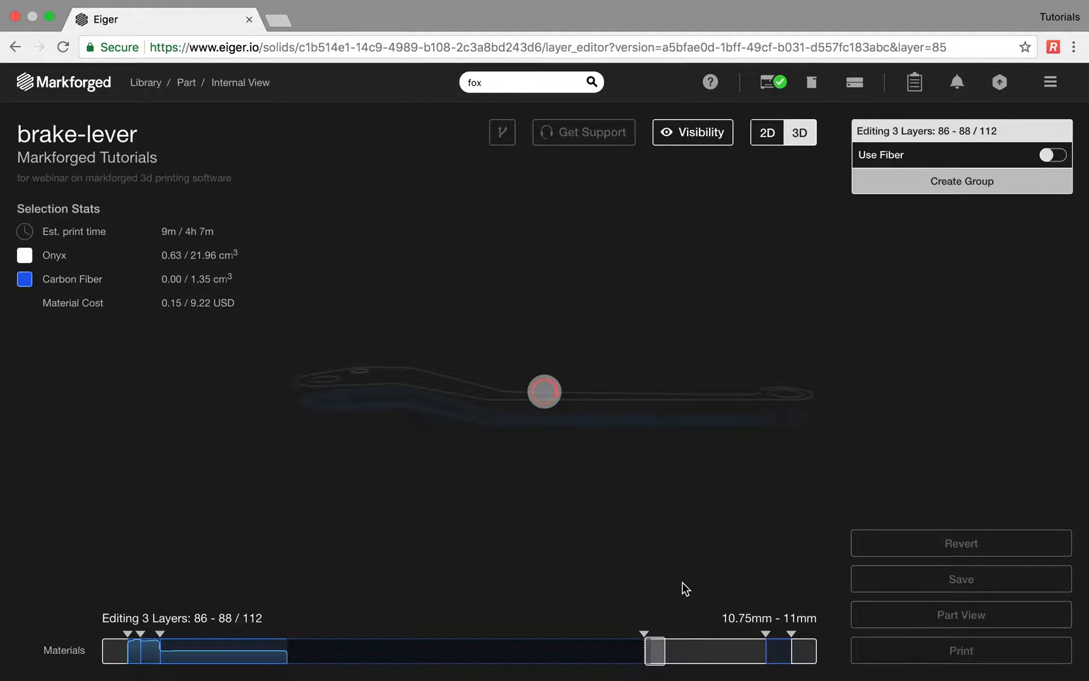
left_click(1053, 156)
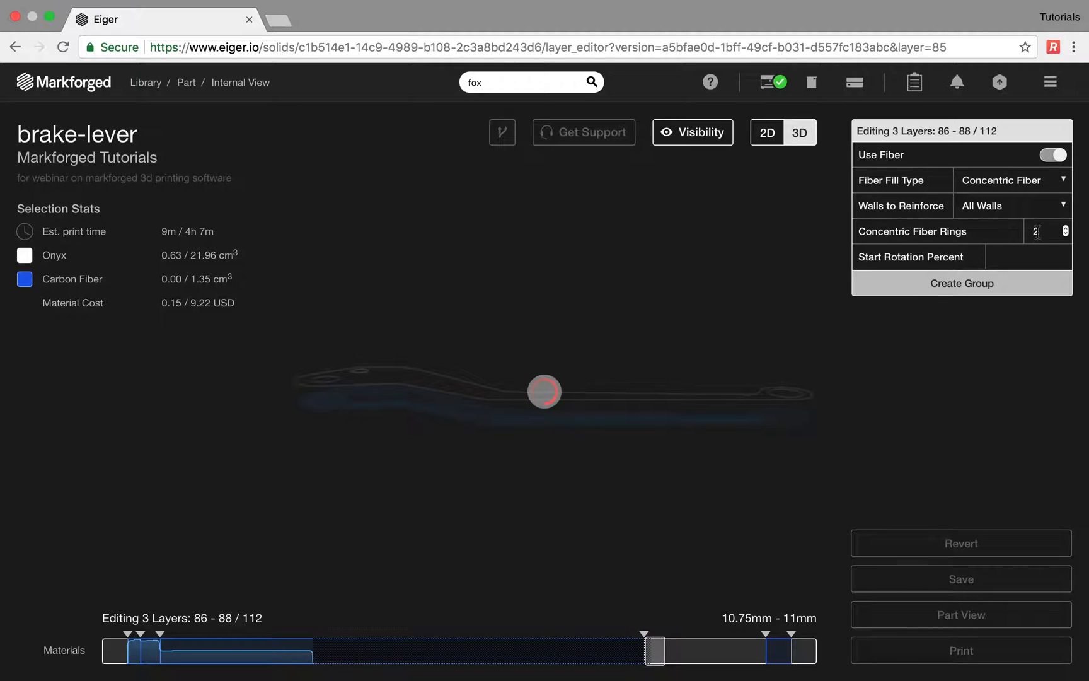
double_click(1037, 231)
type("10")
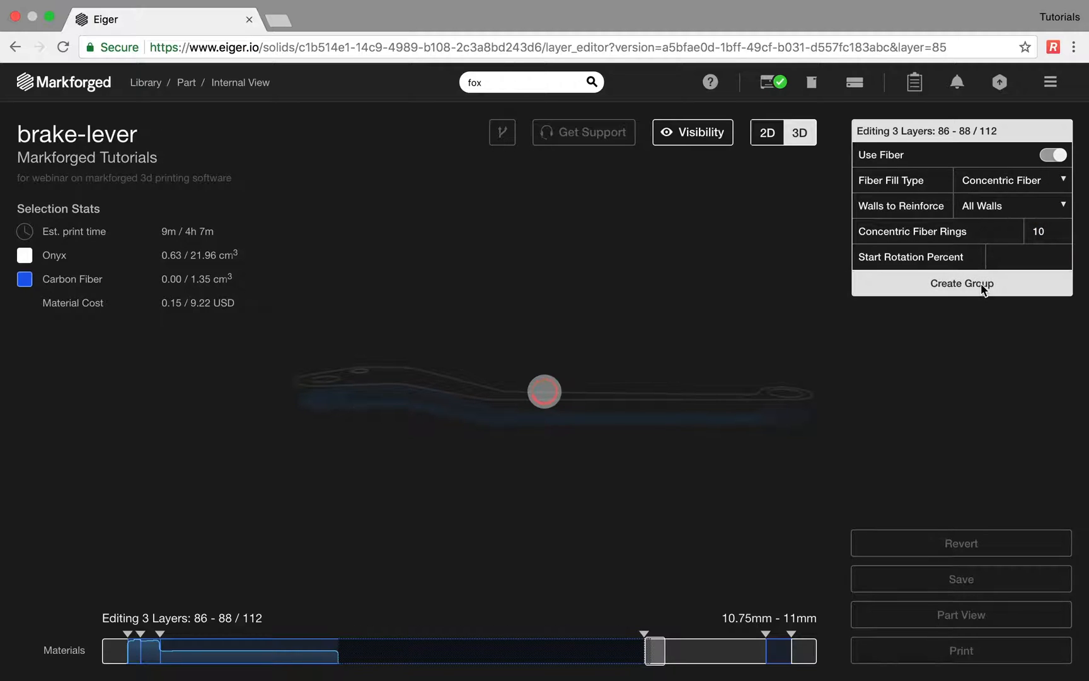
left_click(985, 285)
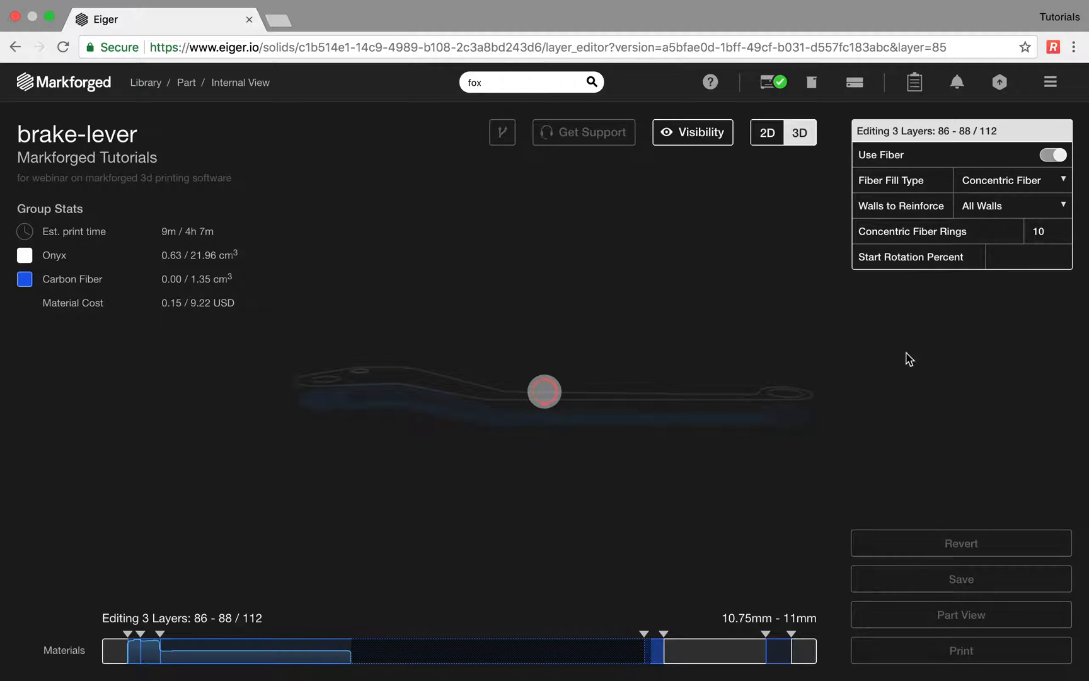
- Create a fiber group on layers 89-90 using Concentric Fiber with 15 rings, and remove the old upper fiber group above it
left_click(669, 660)
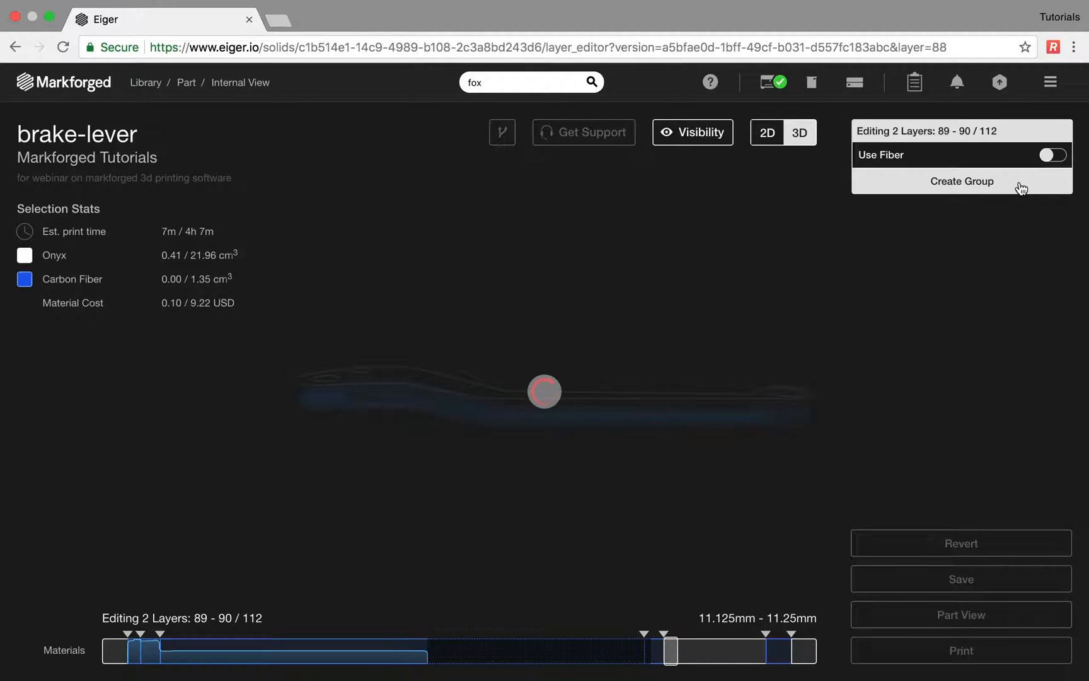
left_click(1056, 155)
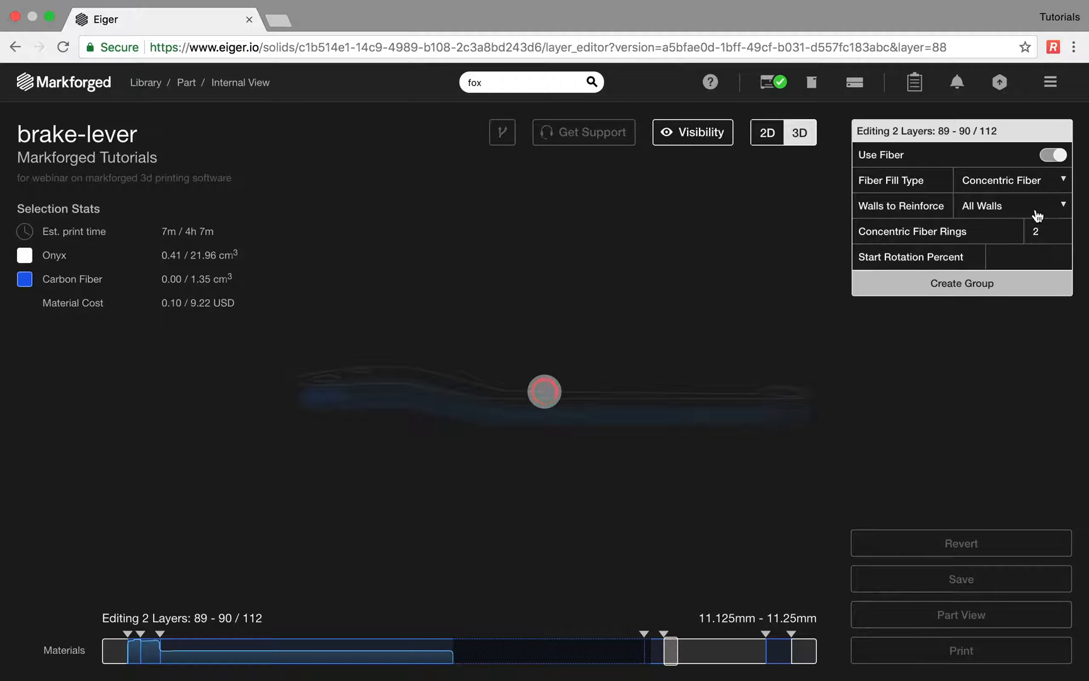
double_click(1035, 232)
type("15")
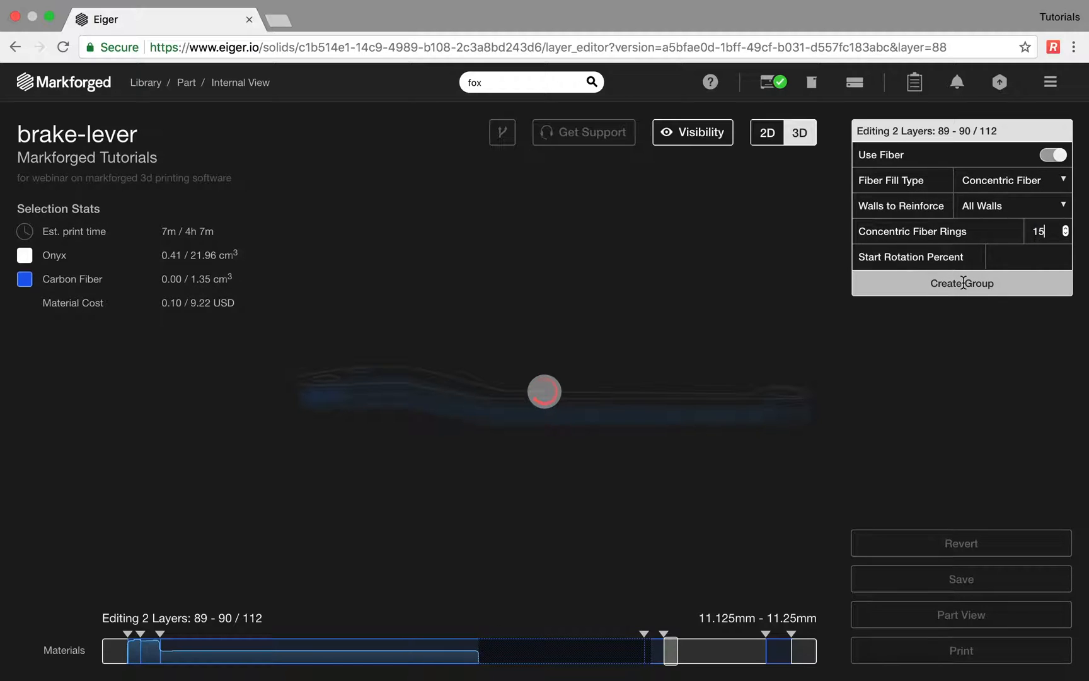
left_click(961, 285)
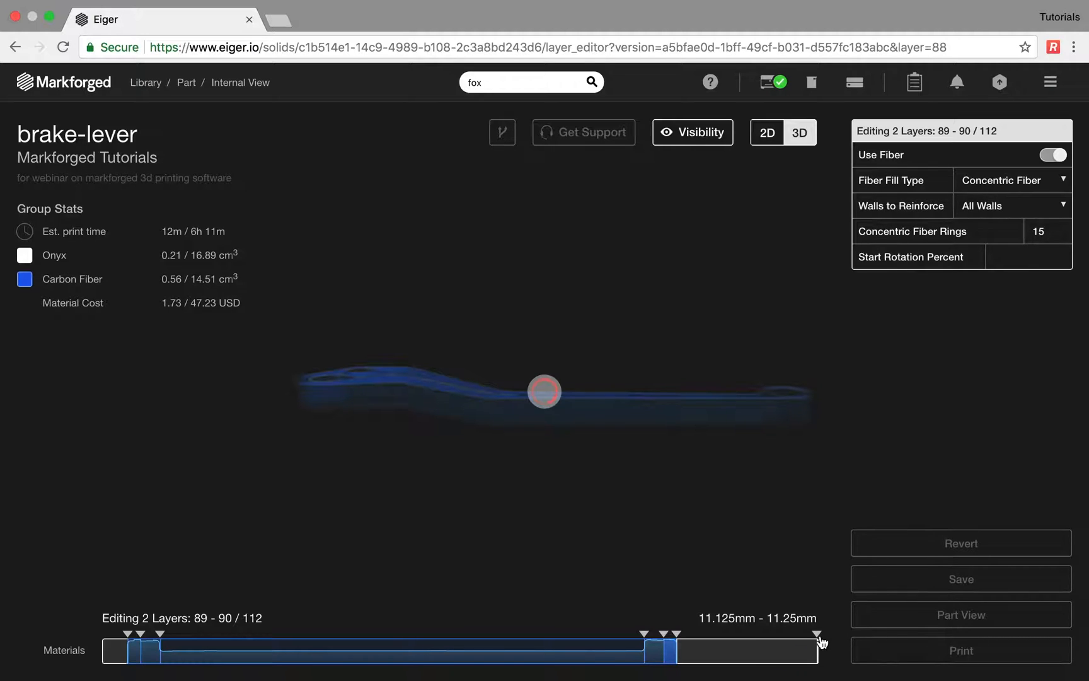
left_click(749, 554)
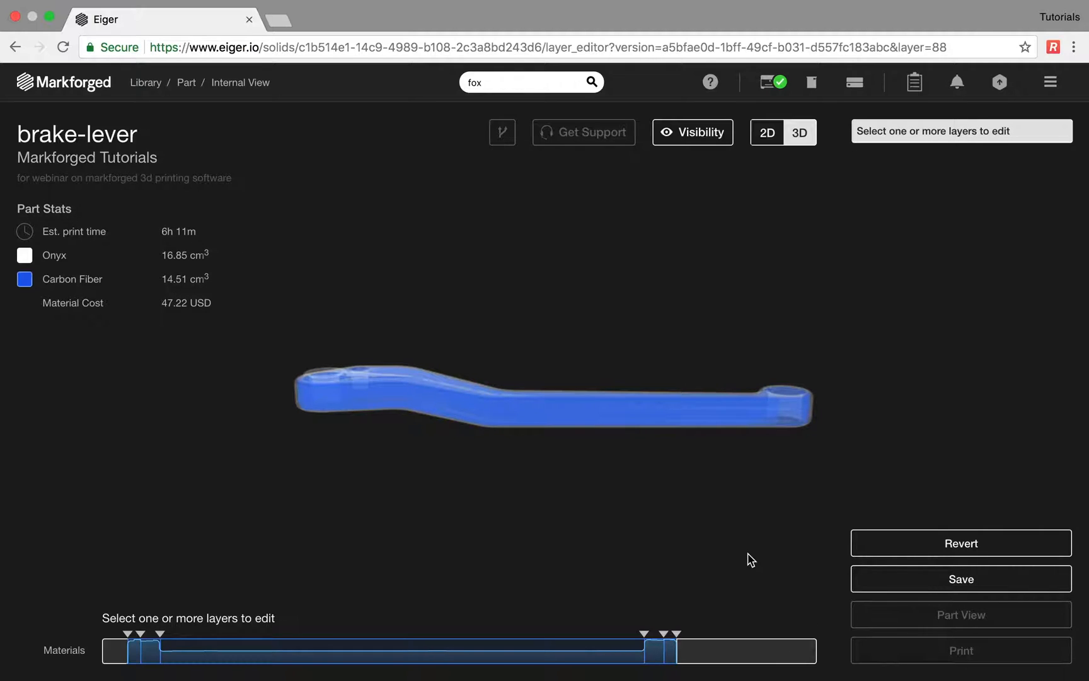
- Inspect the middle layers' fiber paths in 2D and add a pause after layer 48
left_click(767, 133)
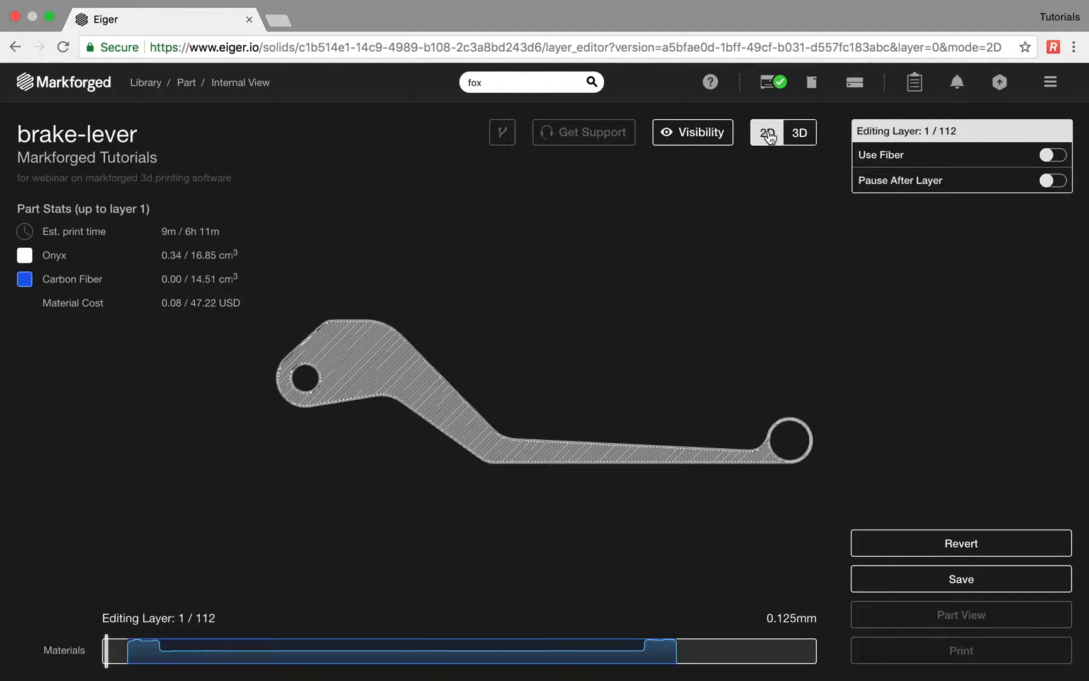
left_click(387, 667)
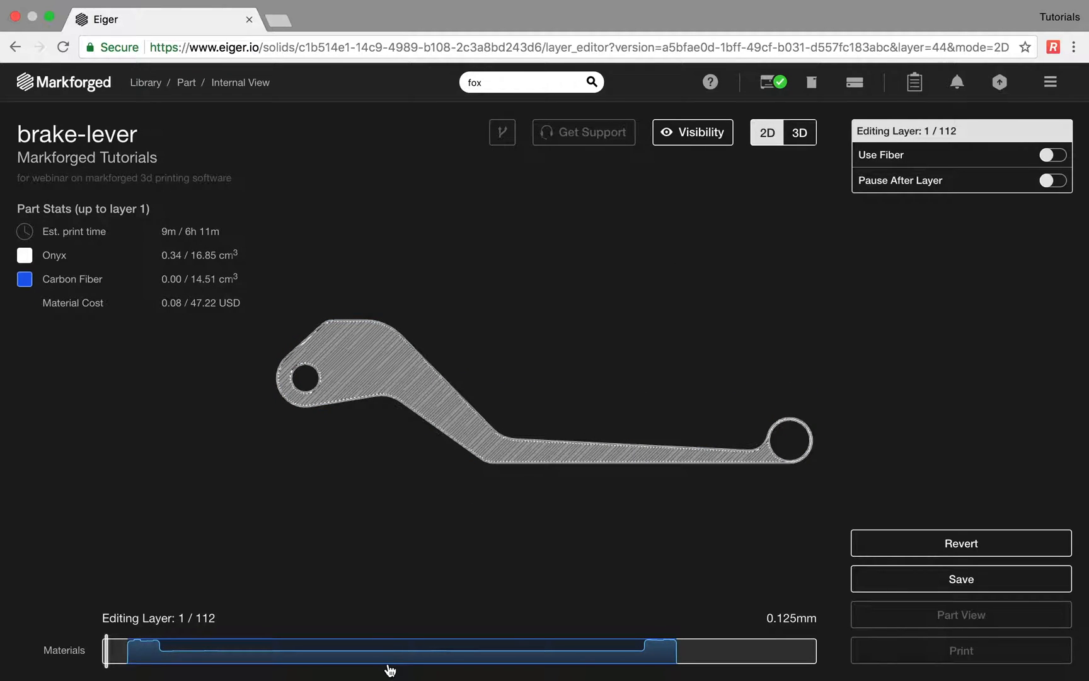
left_click(482, 655)
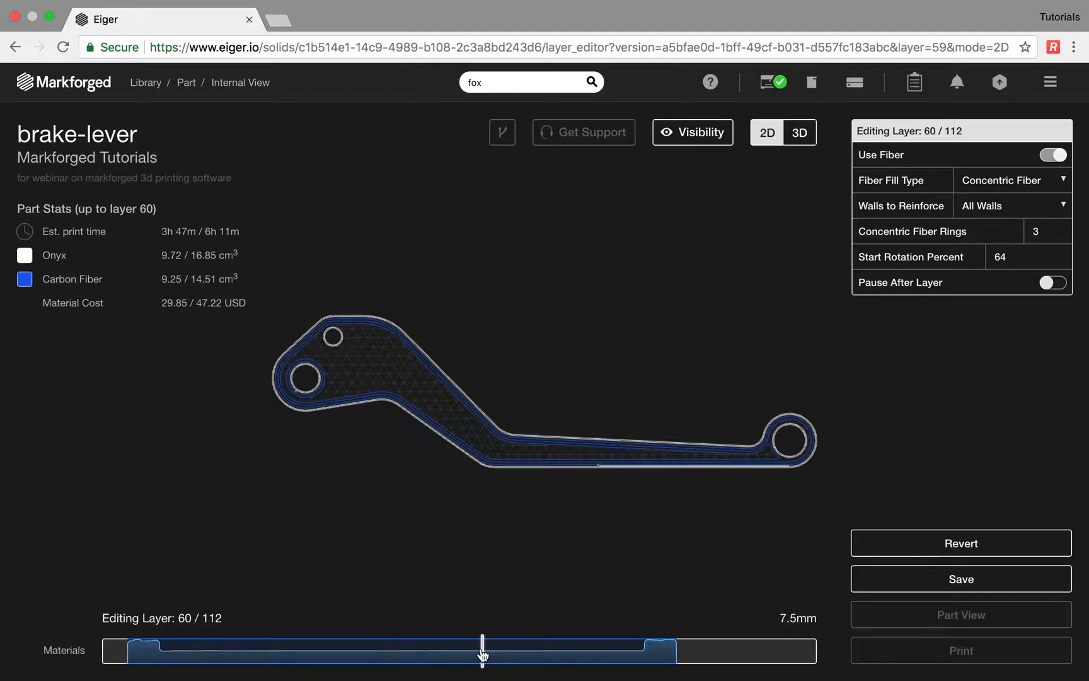
left_click(406, 656)
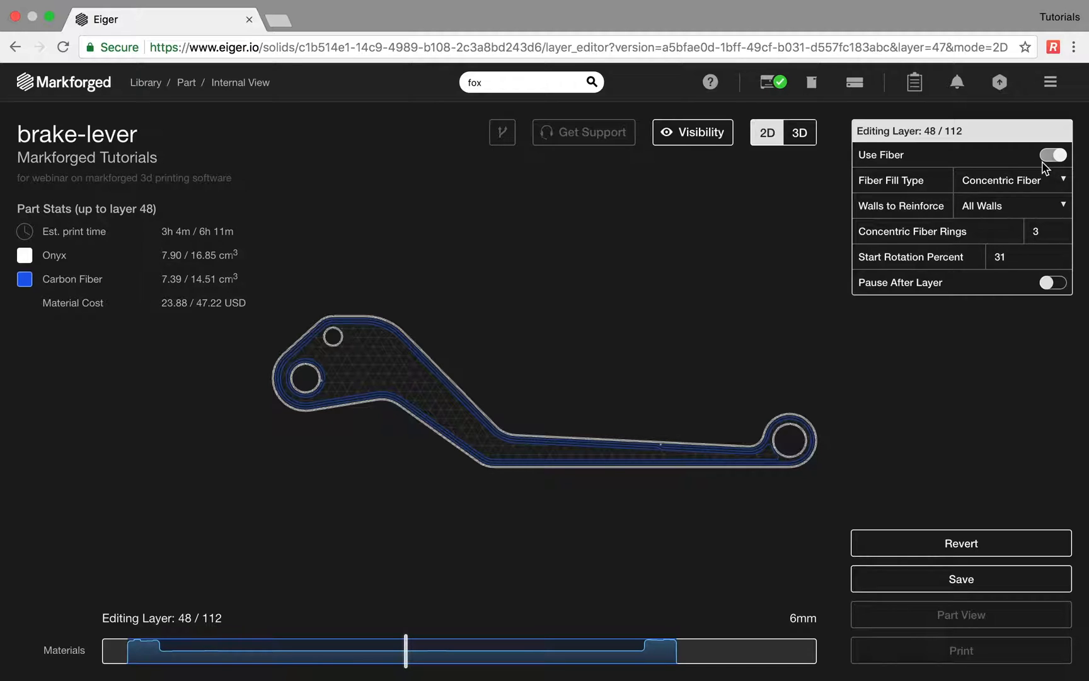
left_click(1053, 283)
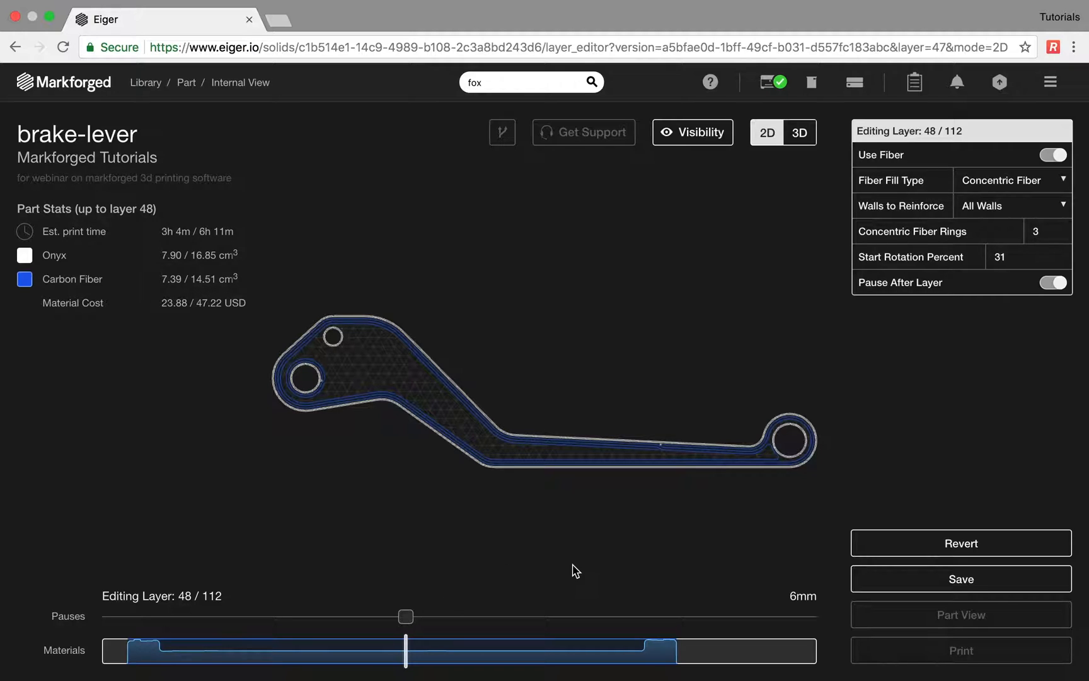
- Save the layer edits and show the brake lever's version history in the part view
left_click(899, 582)
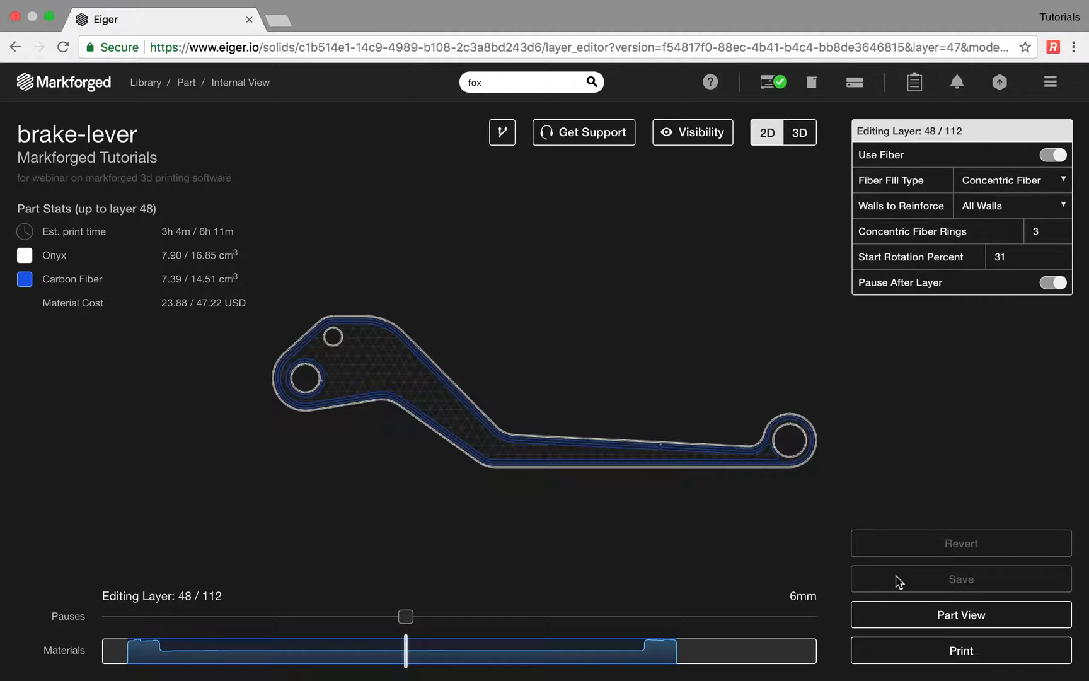
left_click(1039, 617)
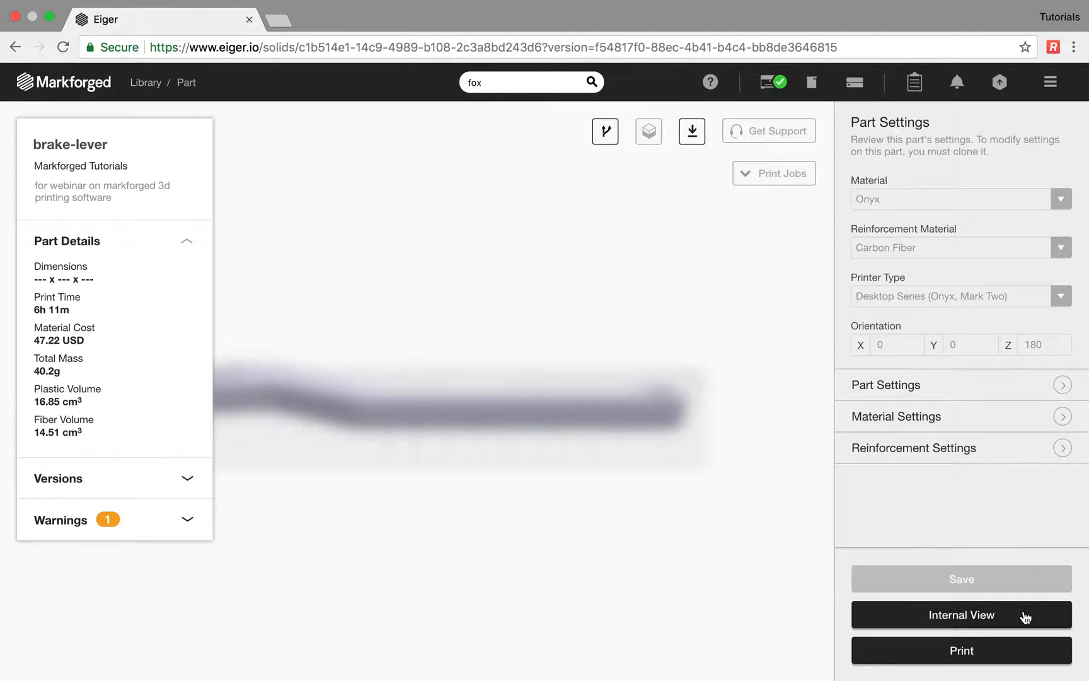
left_click(187, 478)
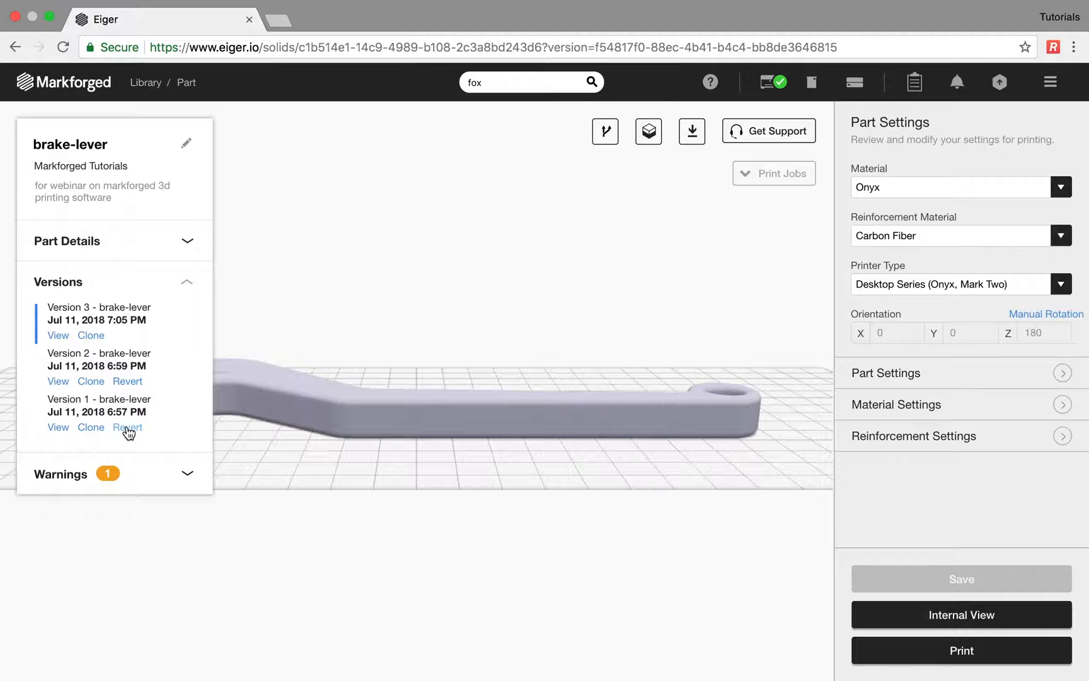
- Open the brake lever's print build and choose Mark Two Demo as the printer
left_click(962, 651)
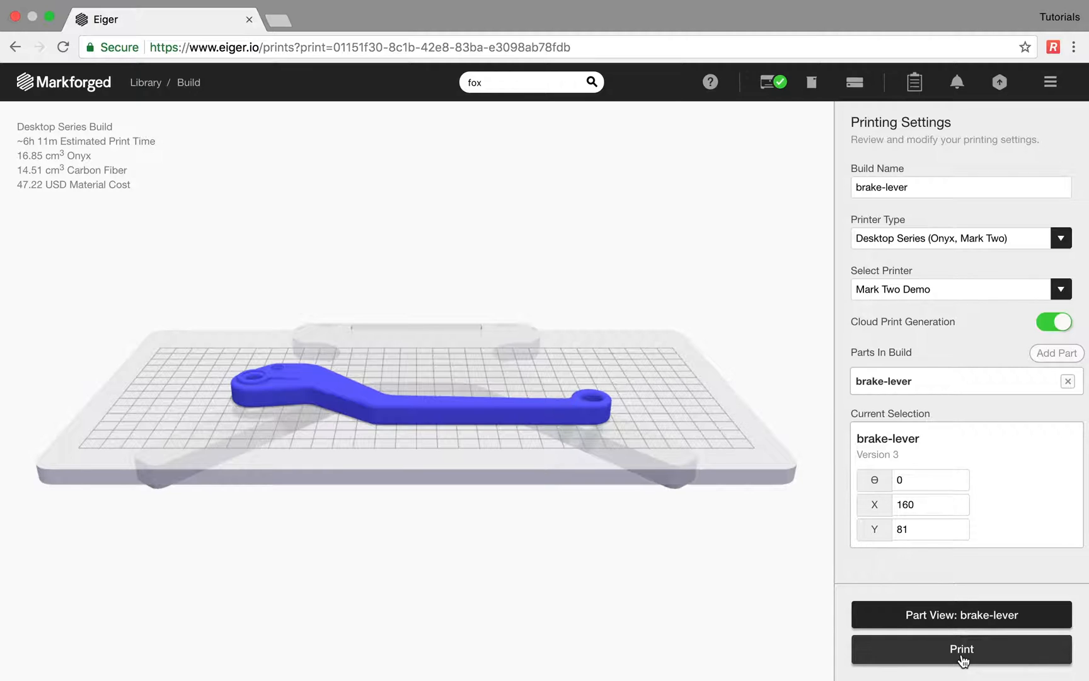
left_click(962, 658)
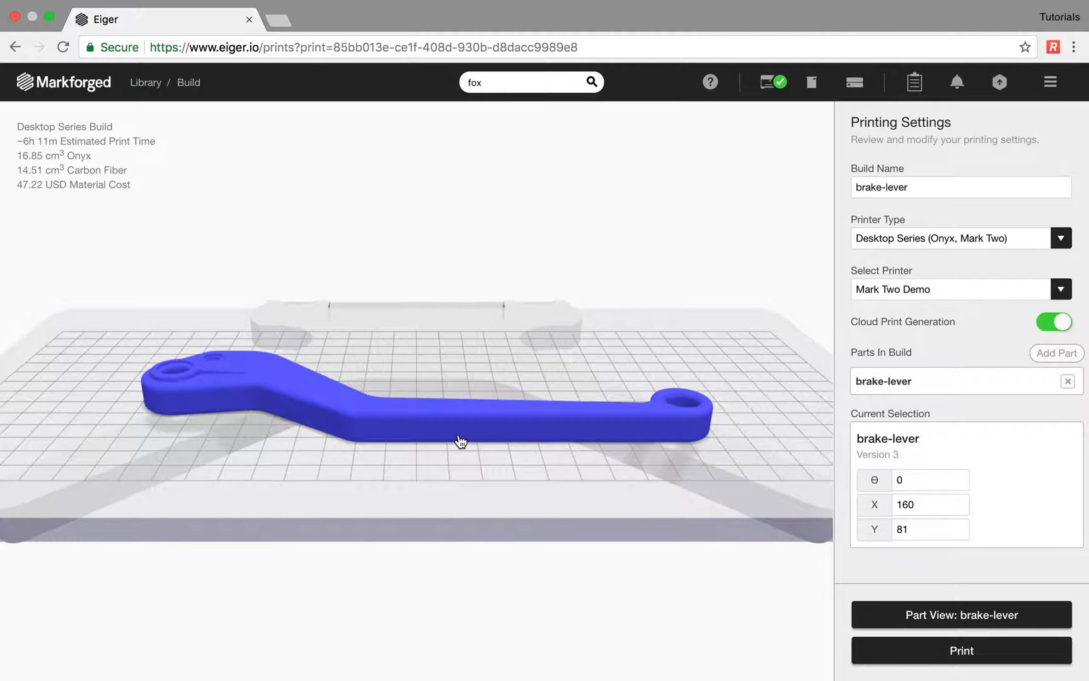
left_click(881, 289)
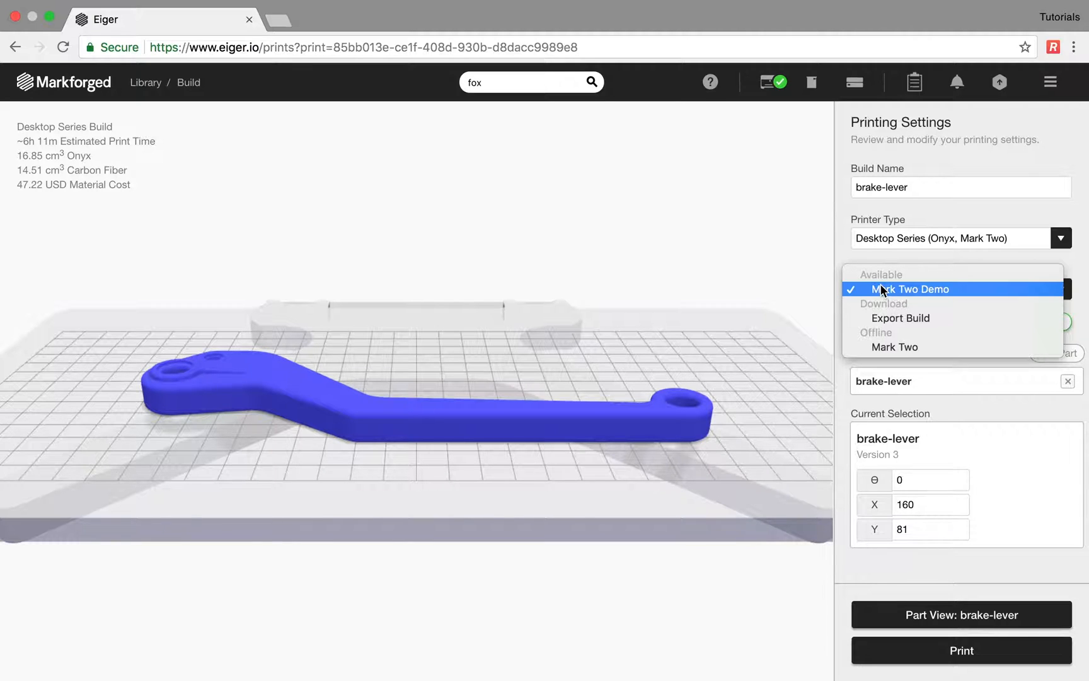
left_click(881, 289)
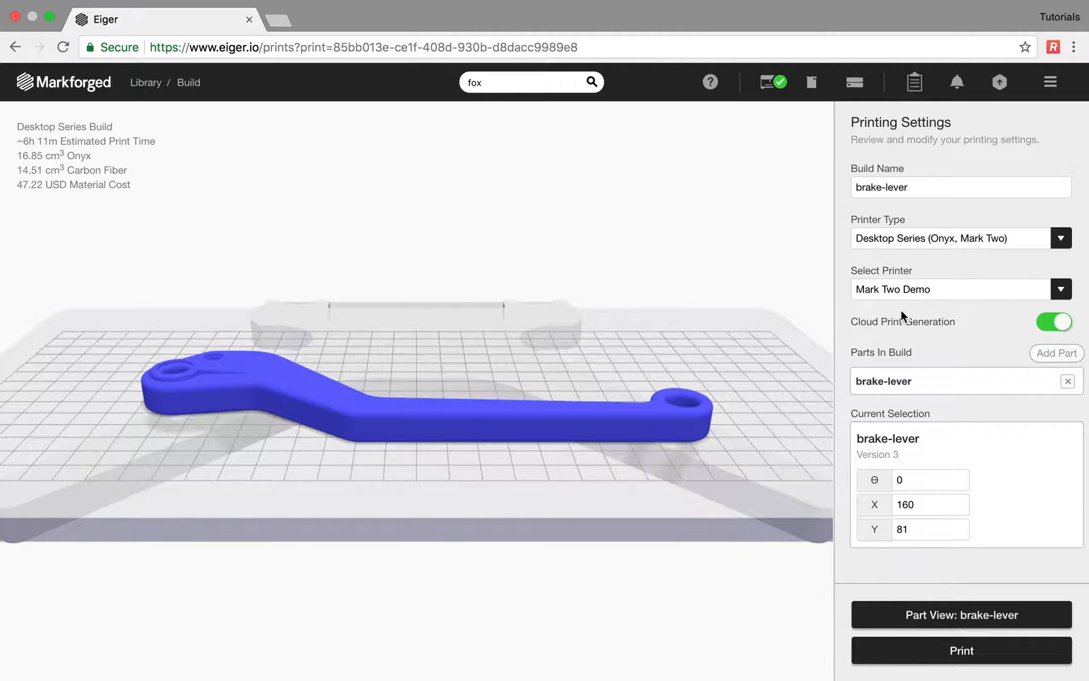
- Add a second copy of brake-lever to the build
left_click(1055, 354)
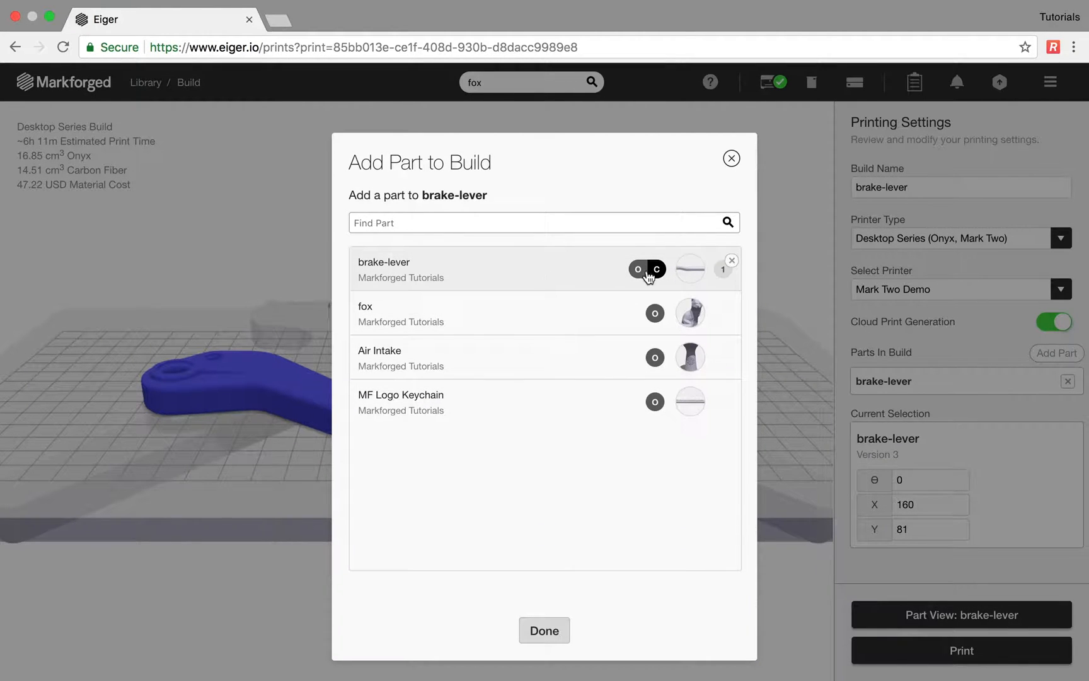
left_click(549, 271)
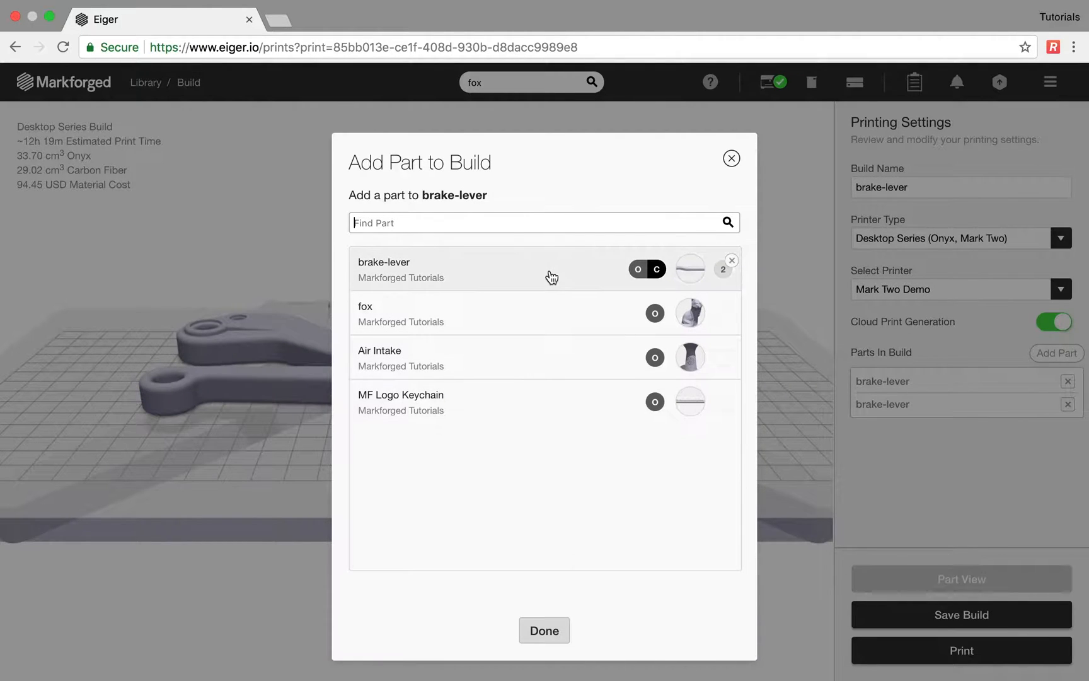
left_click(541, 634)
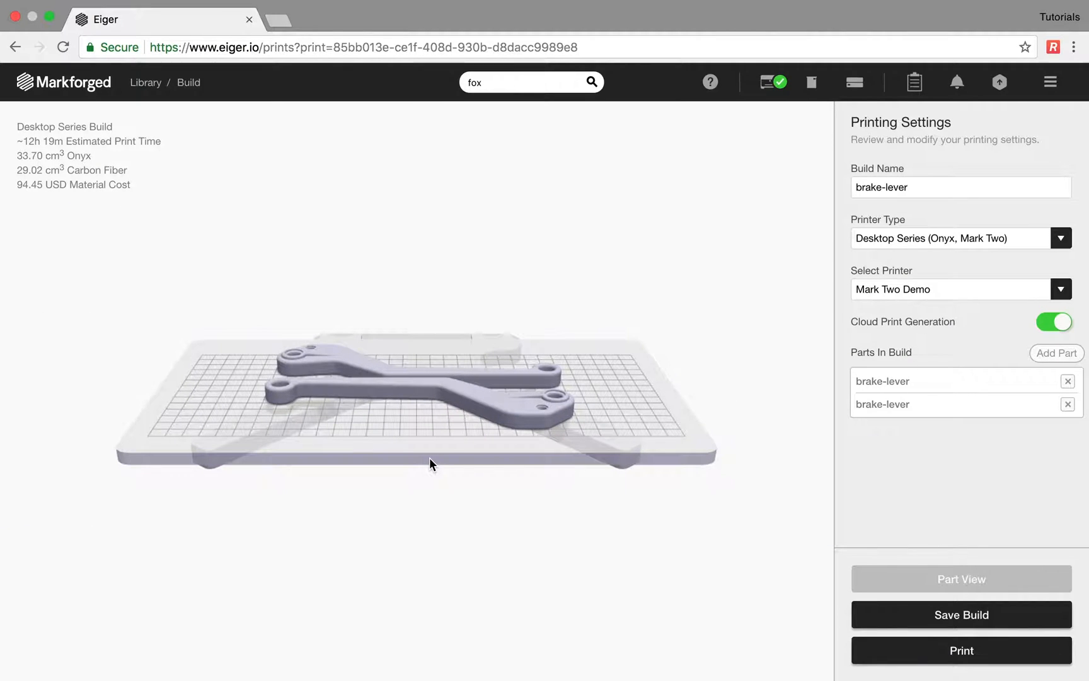
- Set the second brake lever's rotation to 0 and place it alongside the first at about X 164.3 on the print bed
left_click_drag(428, 473, 451, 479)
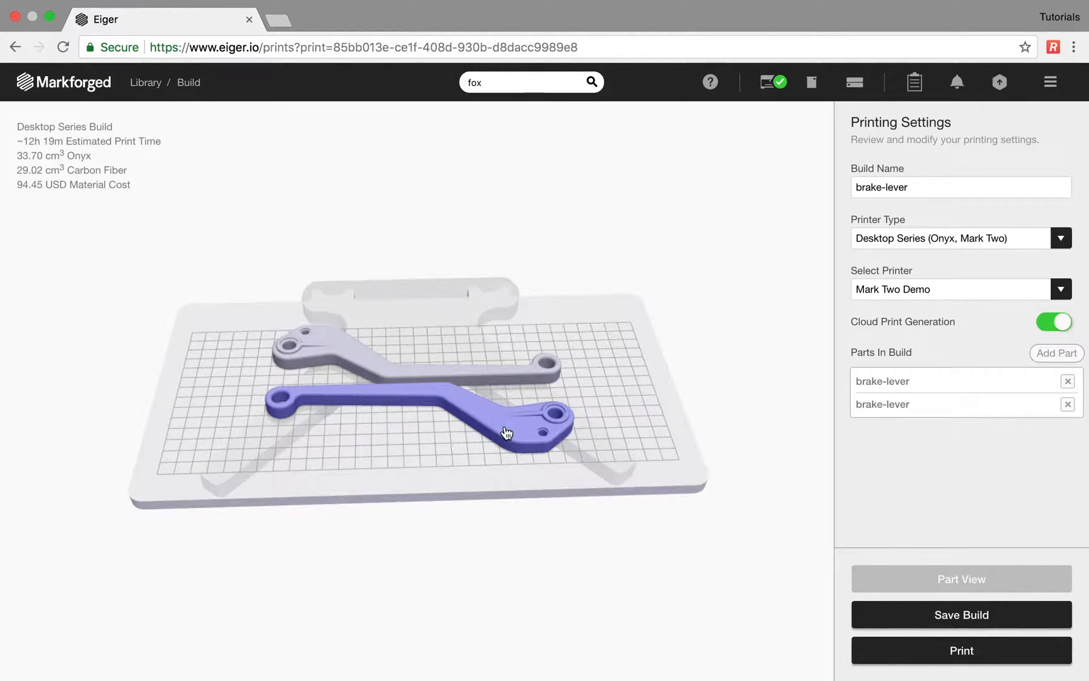
left_click_drag(506, 432, 476, 432)
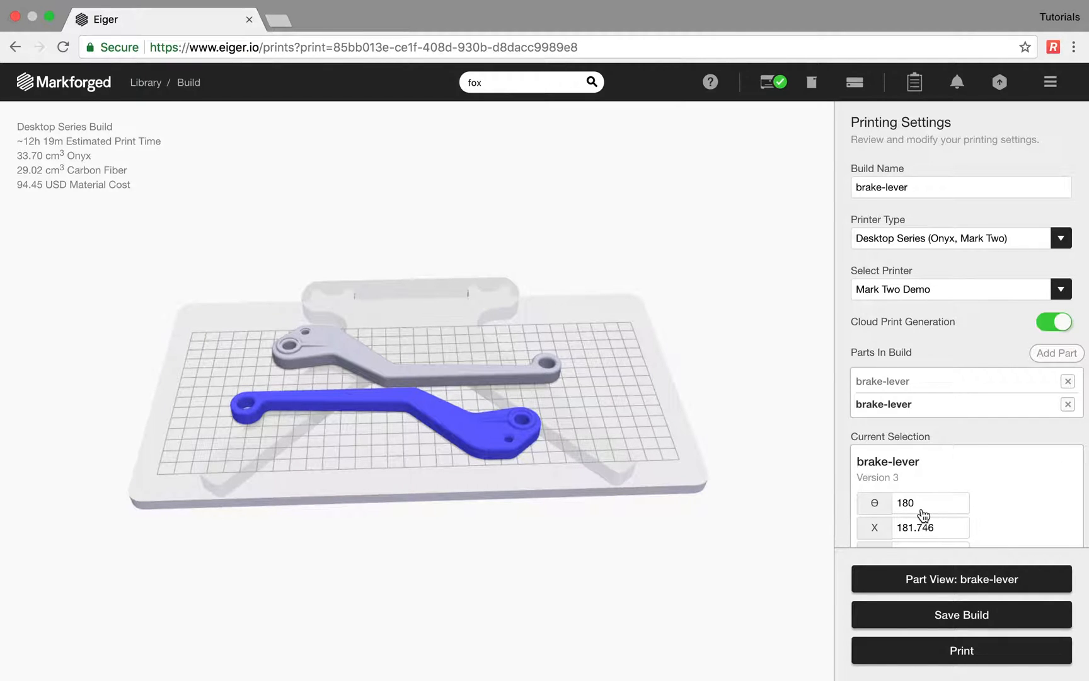
type("0")
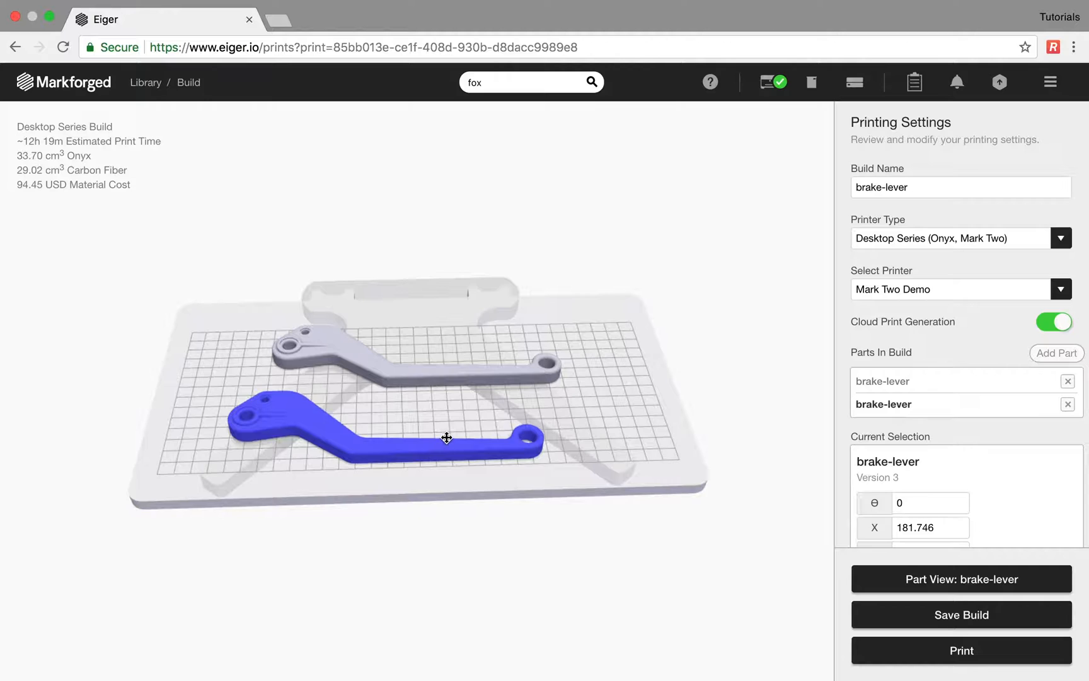
mouse_move(445, 440)
left_mouse_down()
mouse_move(468, 398)
mouse_move(455, 423)
left_mouse_up()
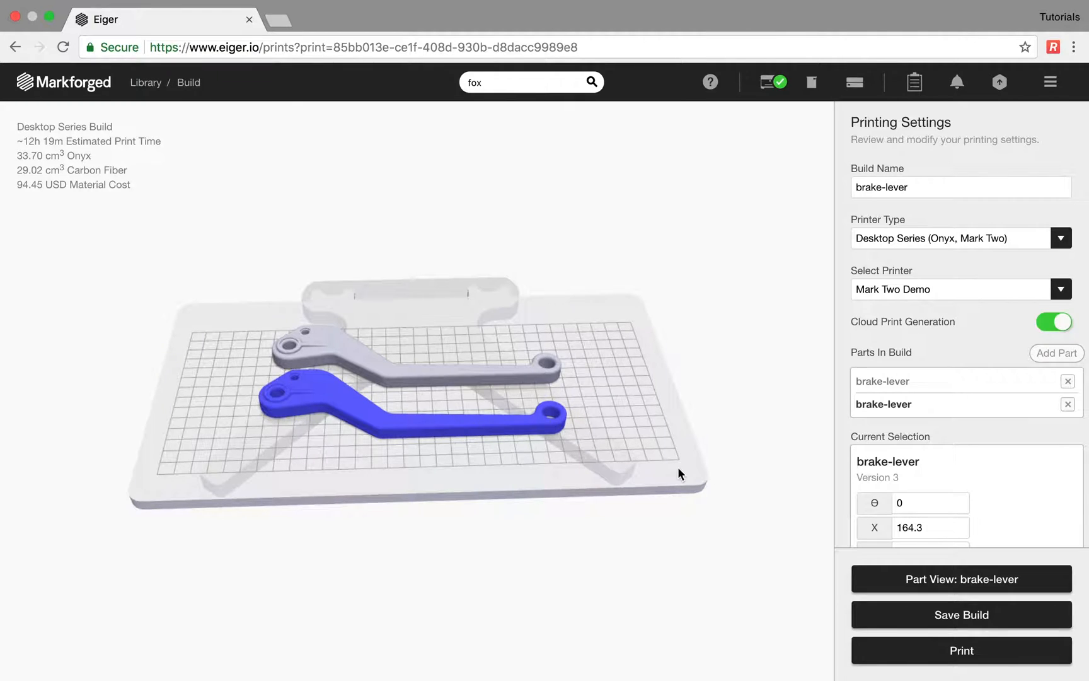
left_click(620, 423)
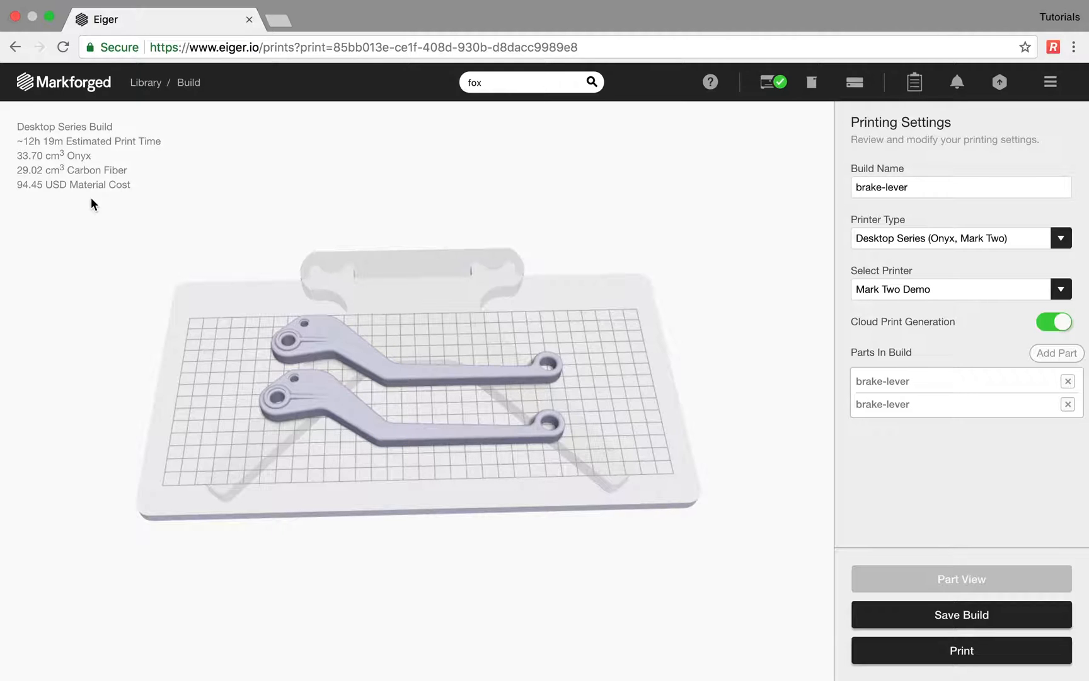
- Save the two-lever build and print it immediately on Mark Two Demo, keeping the pause on low material enabled
left_click(974, 624)
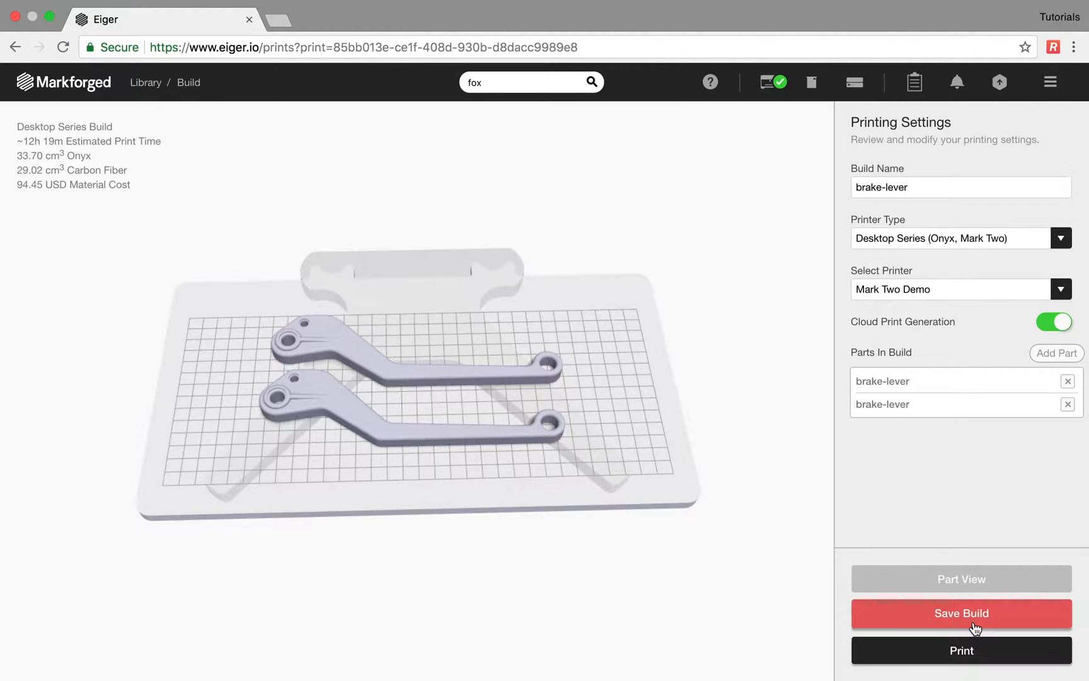
left_click(974, 625)
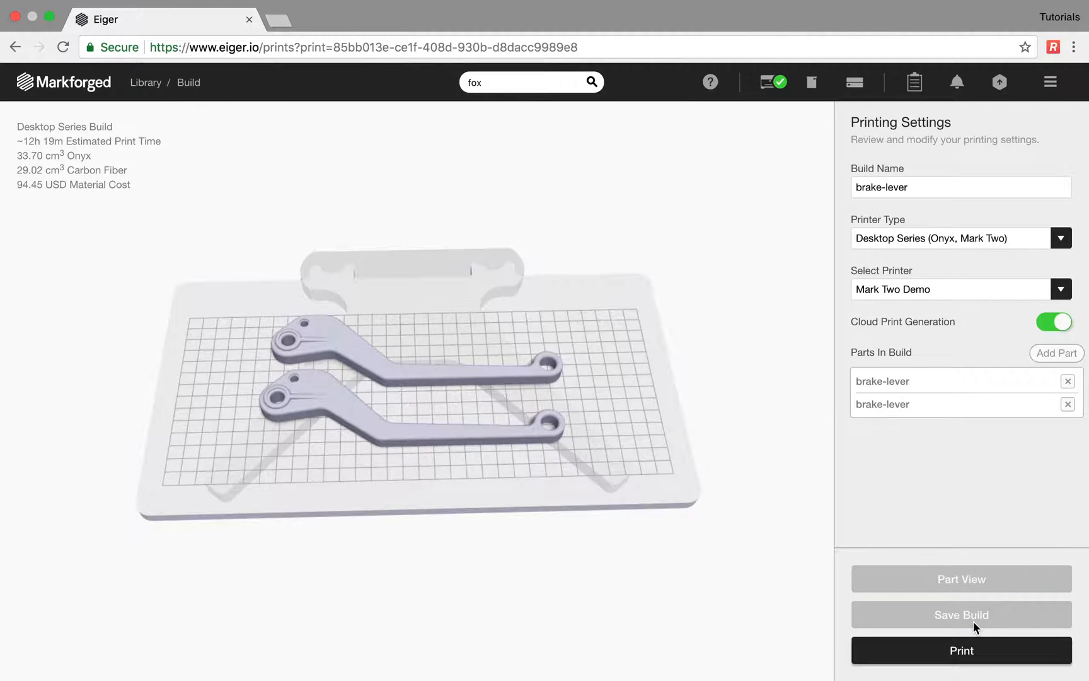
left_click(966, 653)
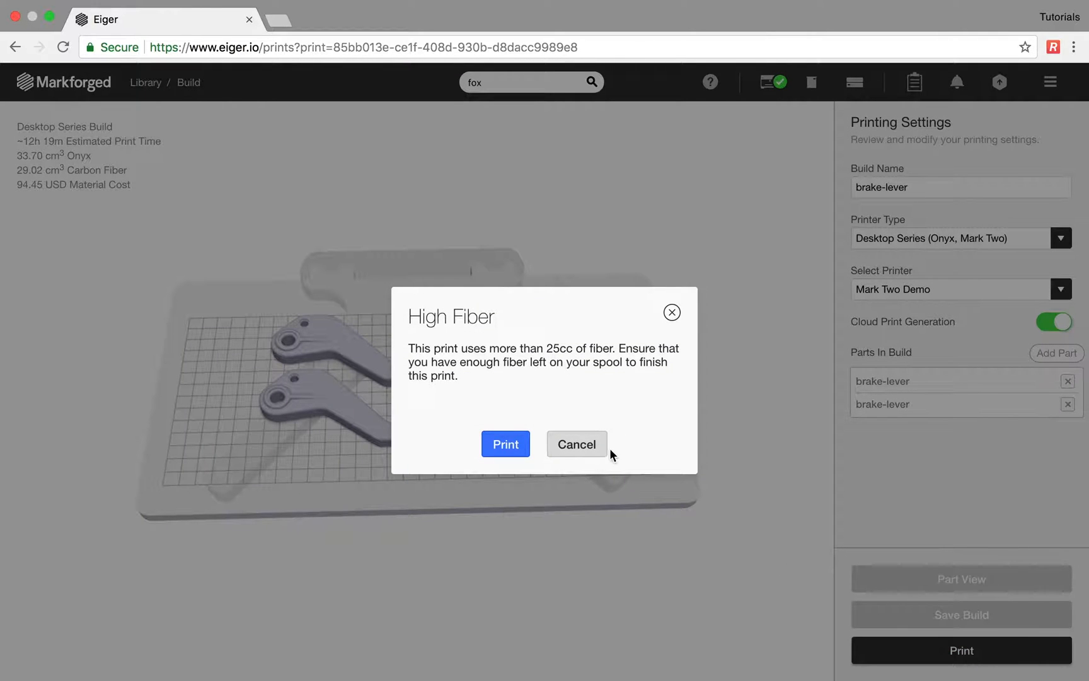
left_click(506, 445)
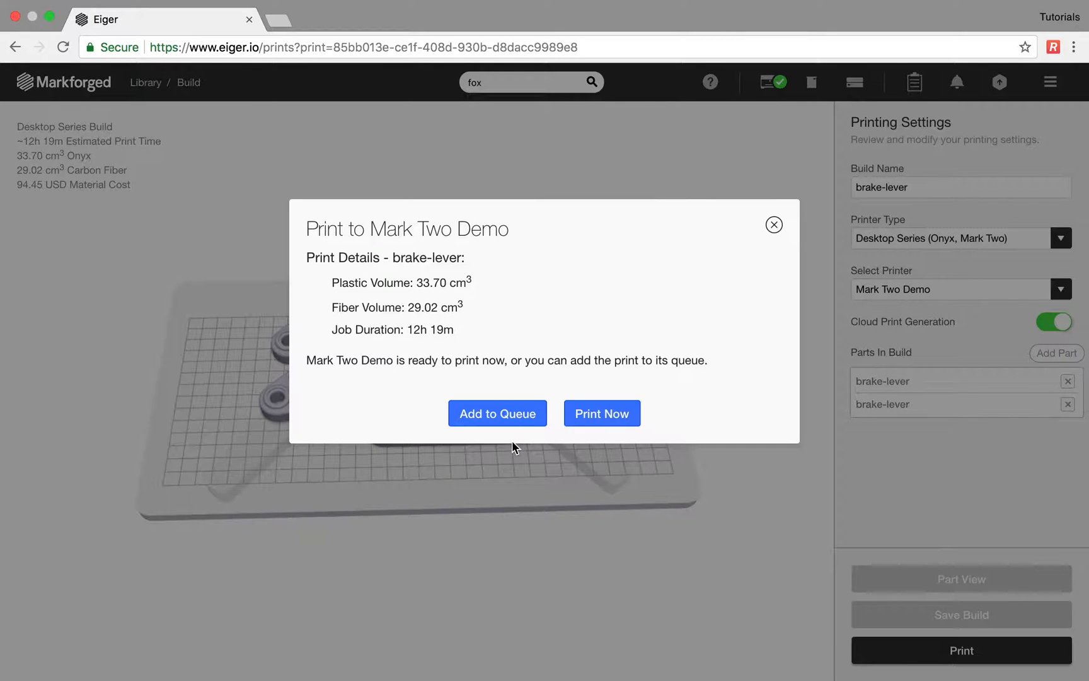
left_click(586, 417)
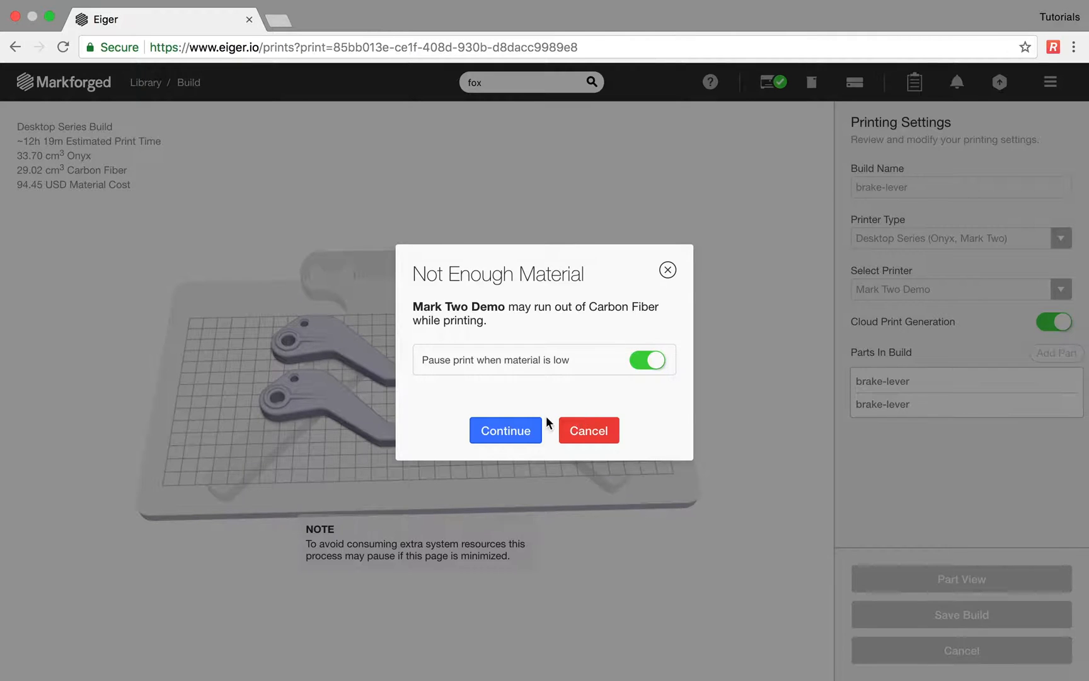
left_click(520, 431)
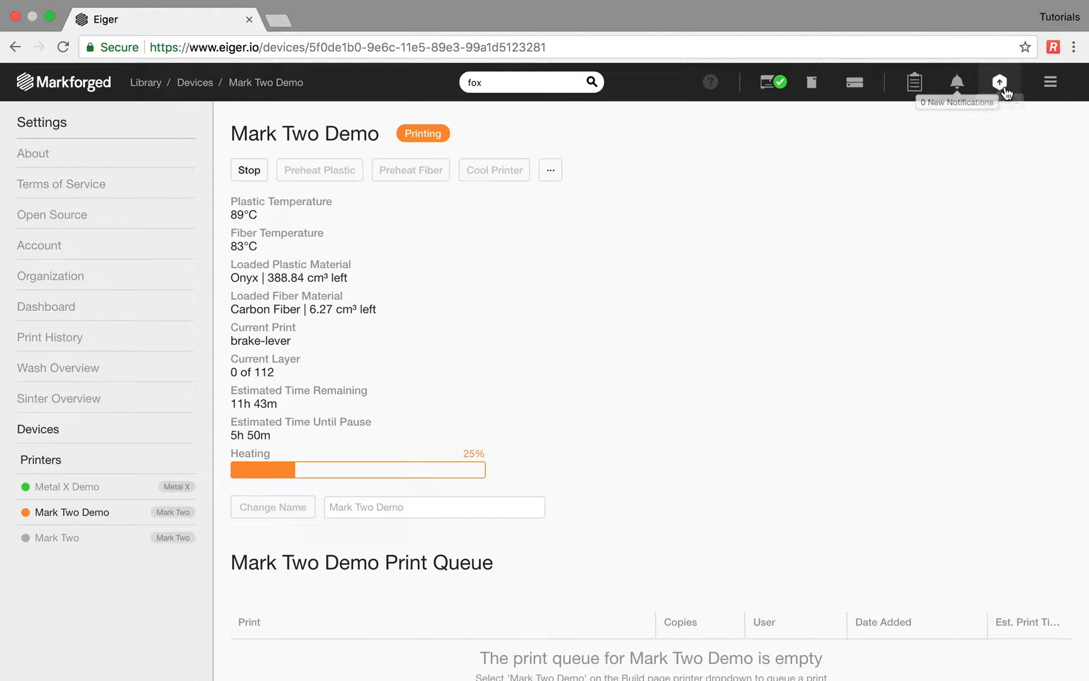
- Open the account settings page
left_click(1049, 88)
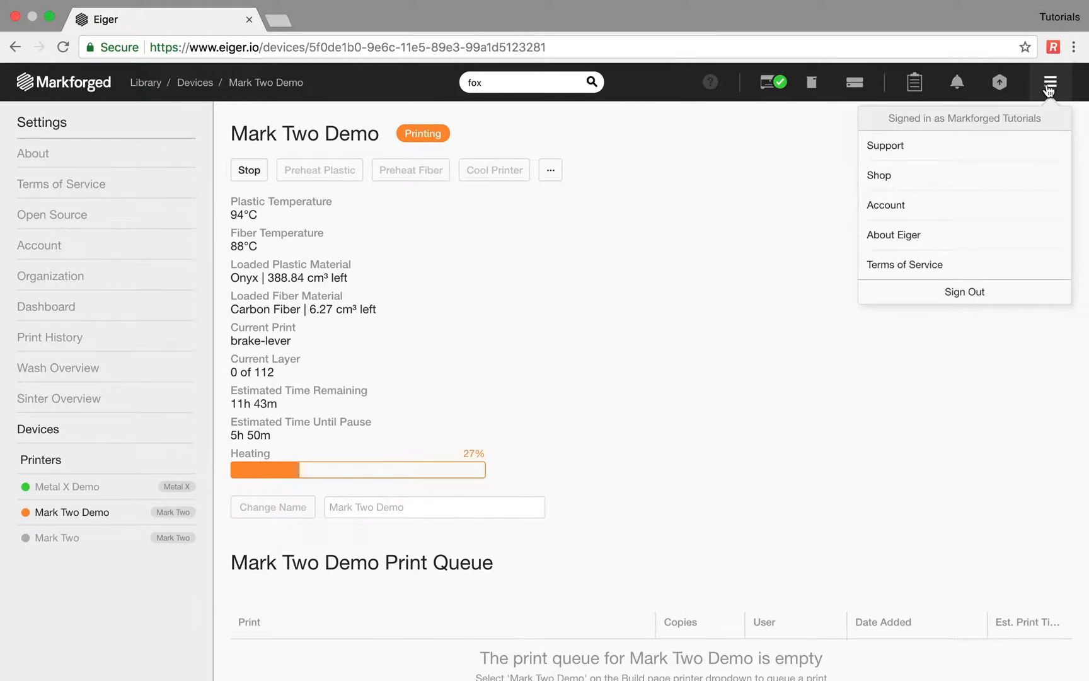
left_click(957, 205)
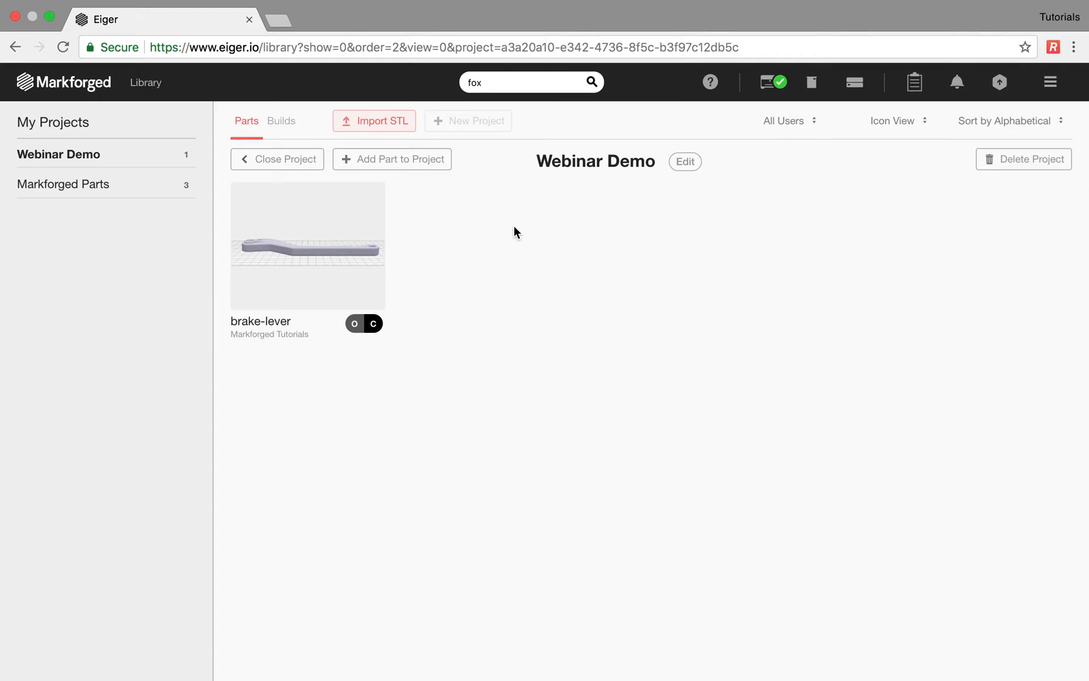
- Import impeller.stl into the Webinar Demo project and orient the part so its flat circular base rests on the print bed
left_click(356, 126)
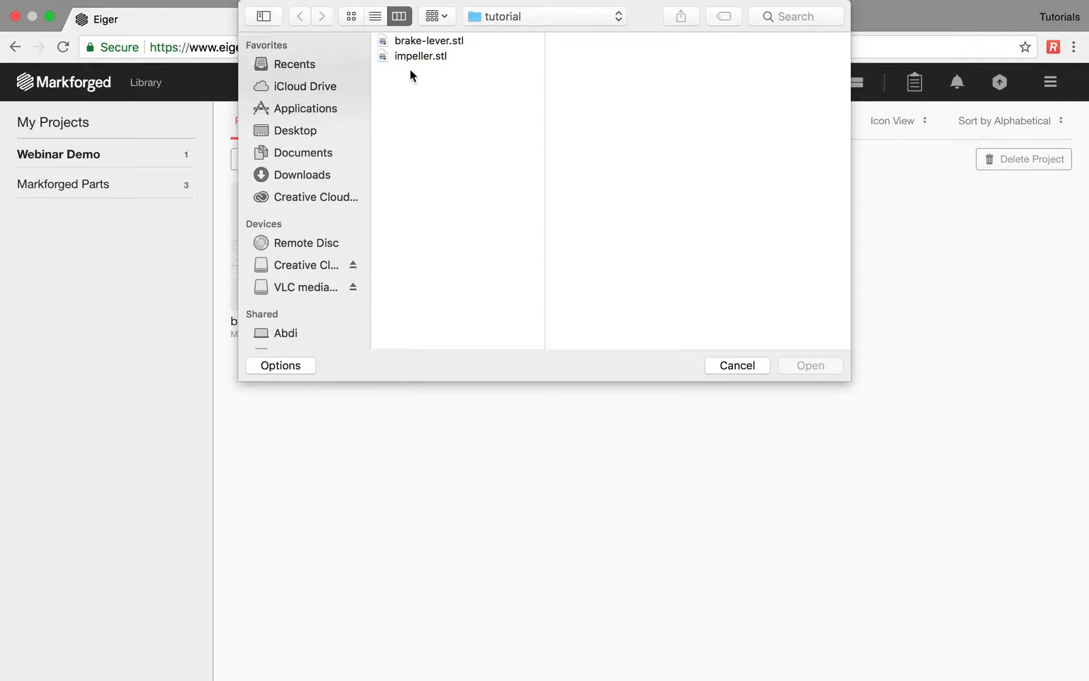
double_click(418, 55)
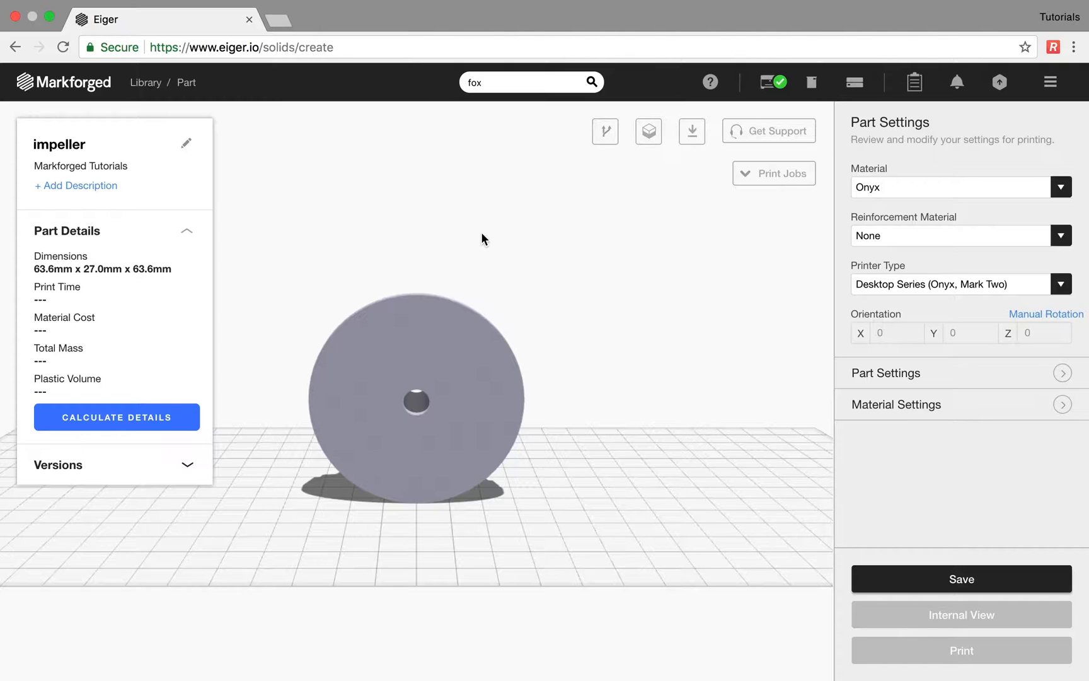
left_click(439, 329)
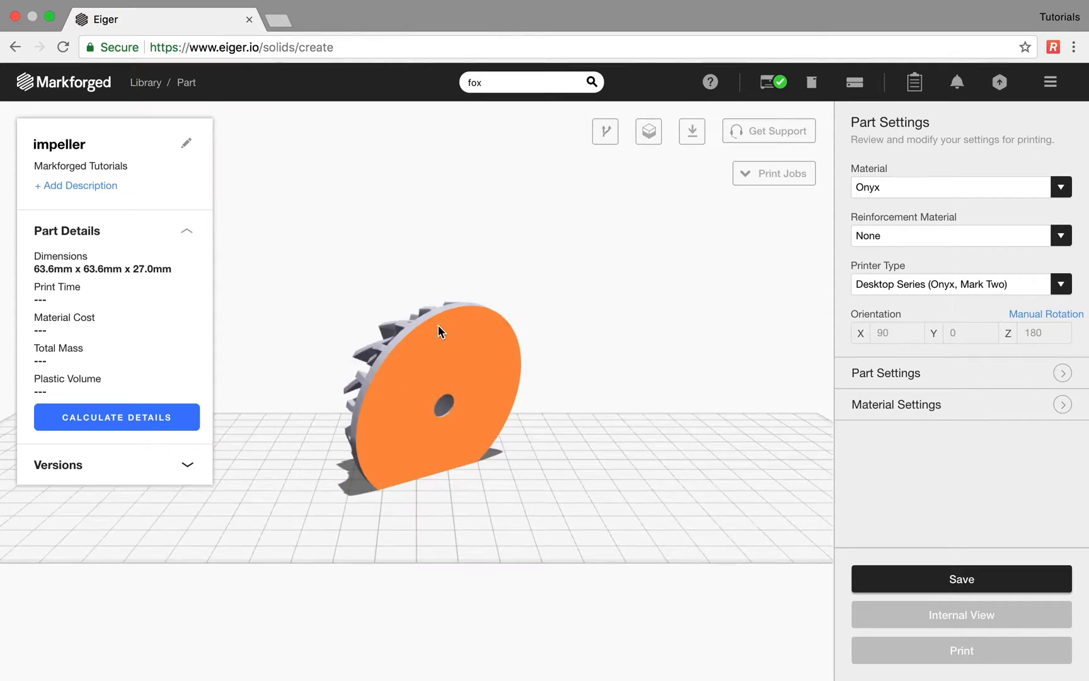
- Set the impeller's material to 17-4 Stainless Steel, check its part settings and save the part
left_click(898, 190)
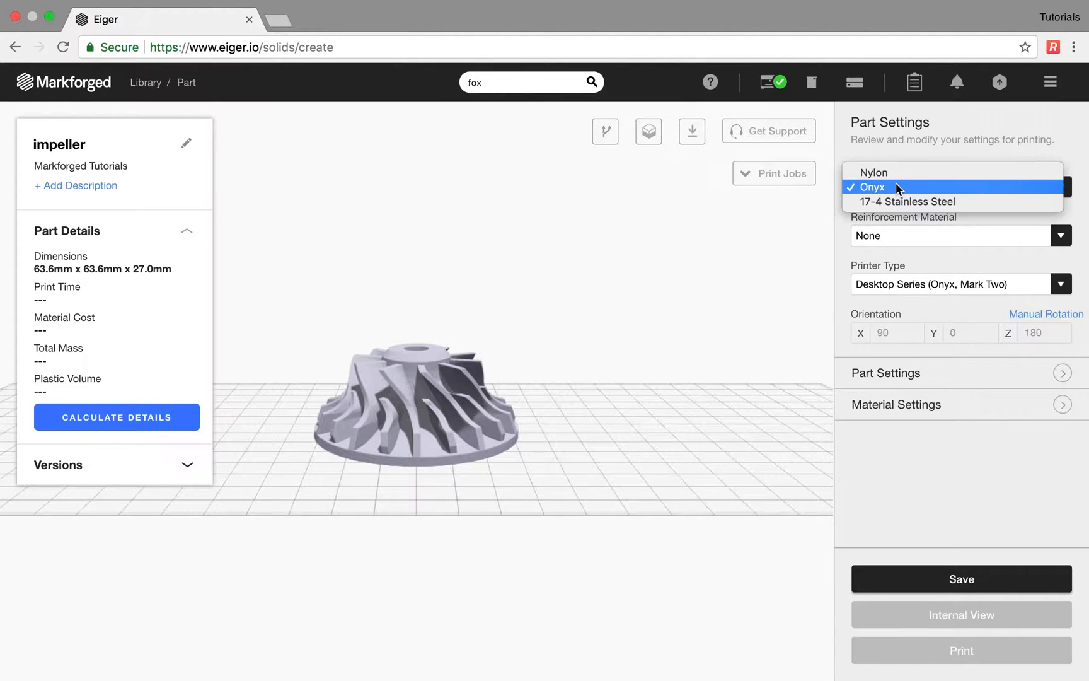
left_click(894, 199)
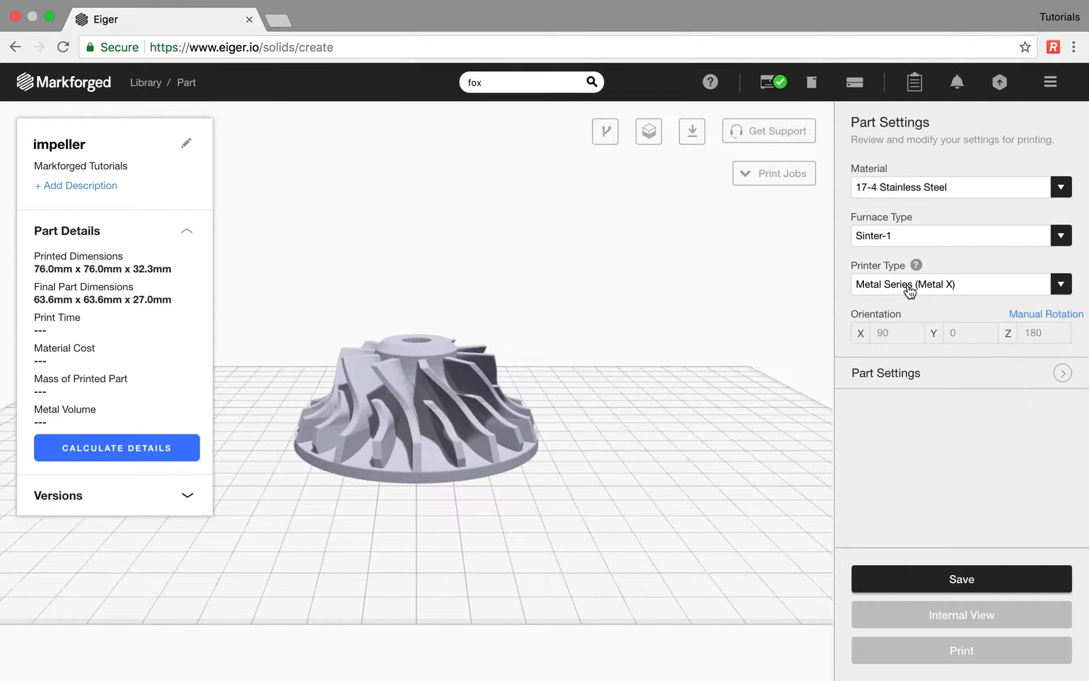
left_click(910, 377)
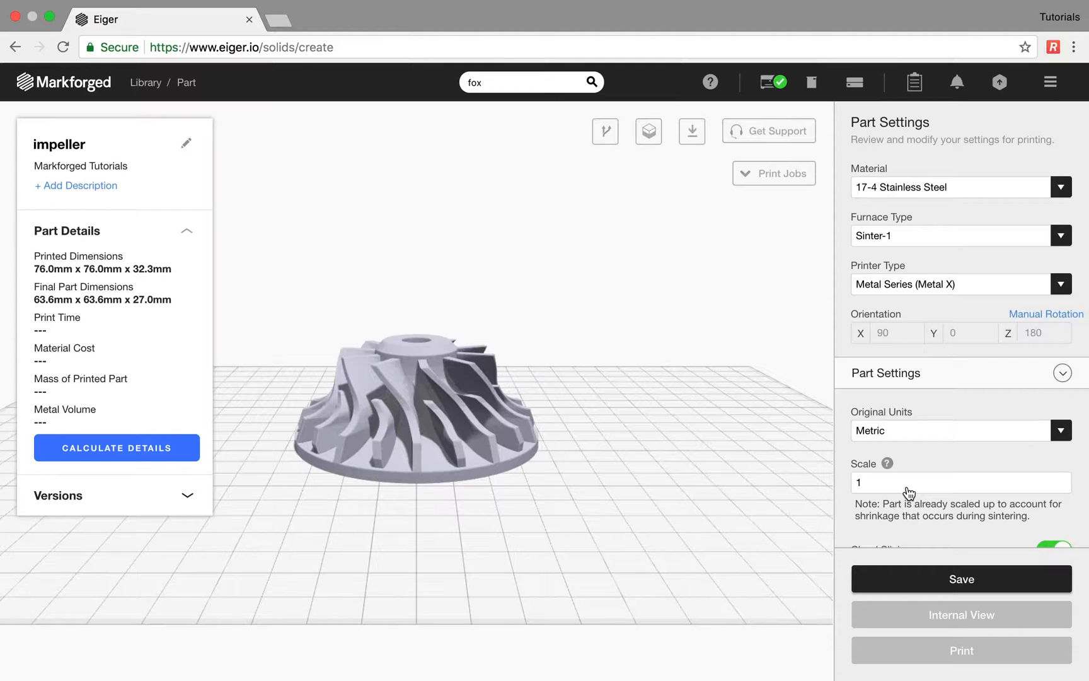
scroll(909, 492, "down", 1)
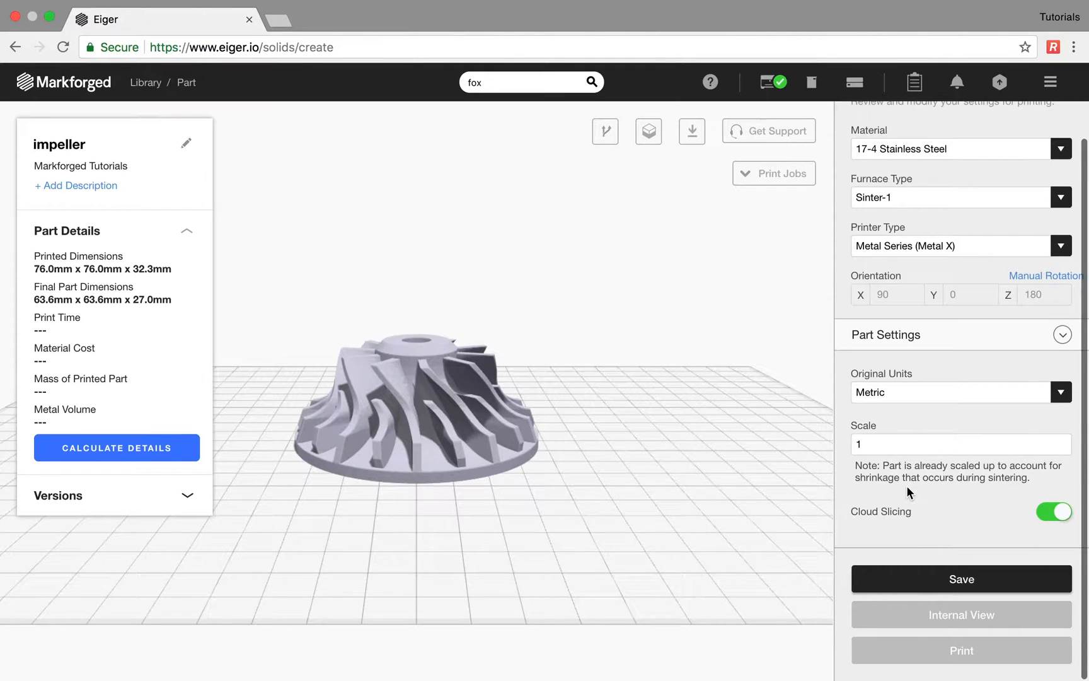
left_click(921, 591)
- Inspect the impeller's internal structure in 2D around layer 80 and return to the part view
left_click(923, 612)
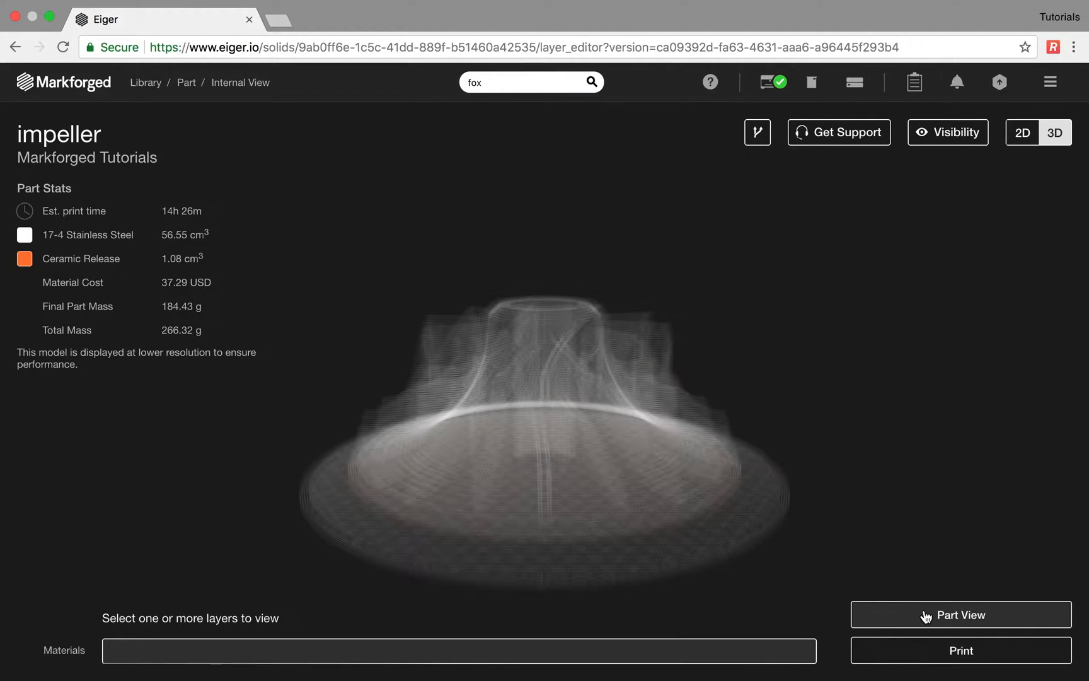
left_click(1018, 133)
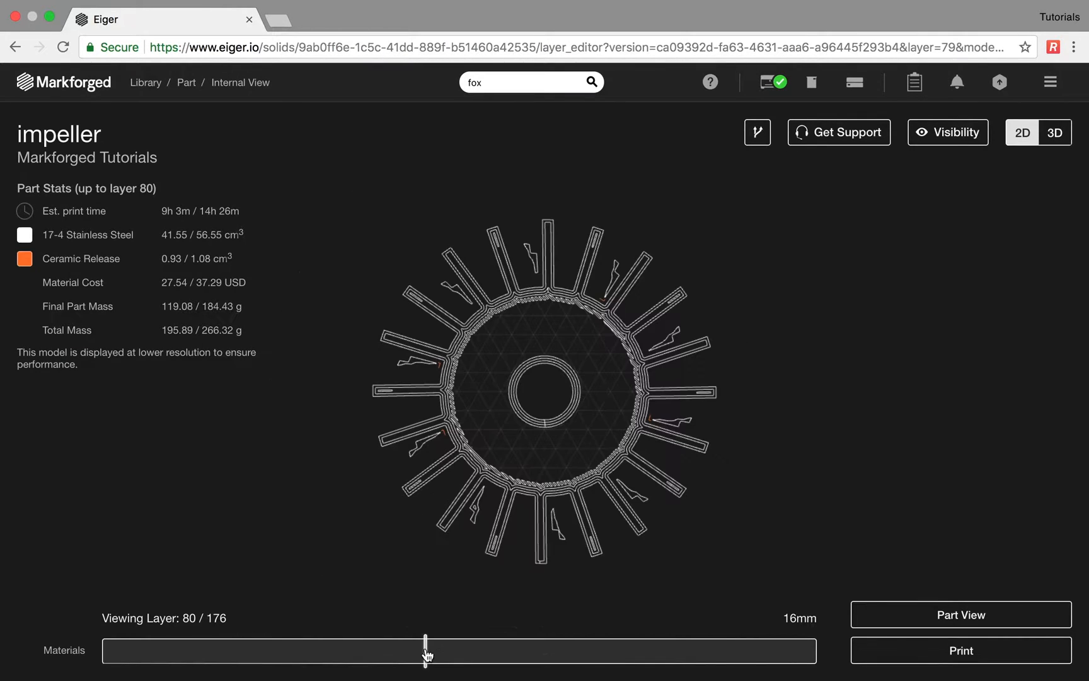
left_click(986, 608)
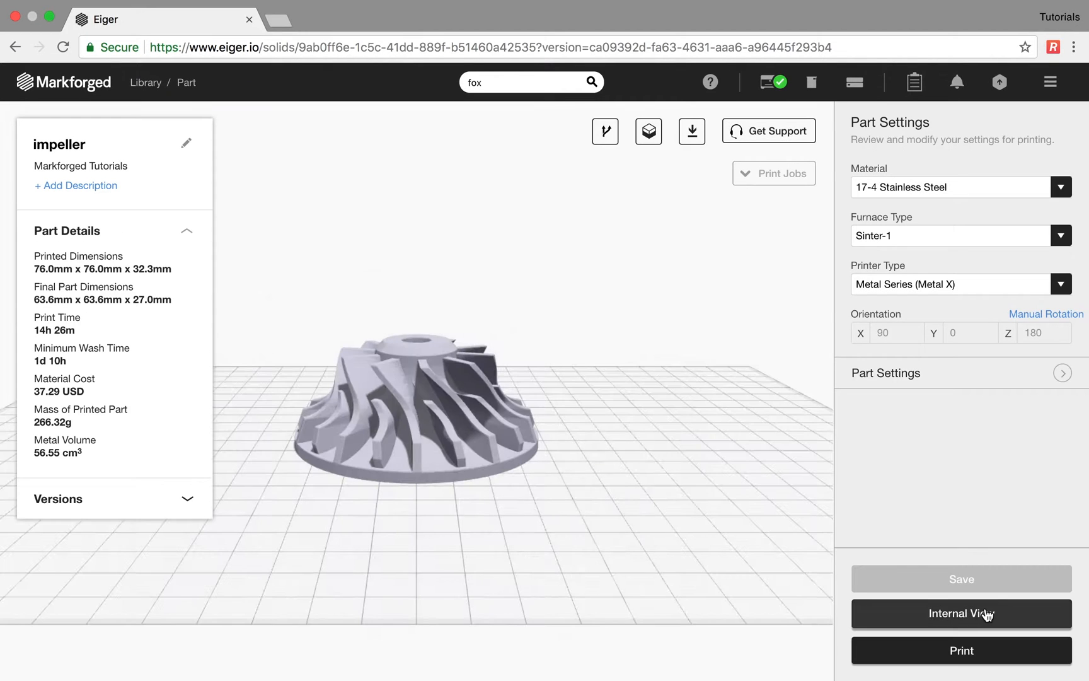
- Create a print build for the impeller and print it immediately on Metal X Demo
left_click(977, 654)
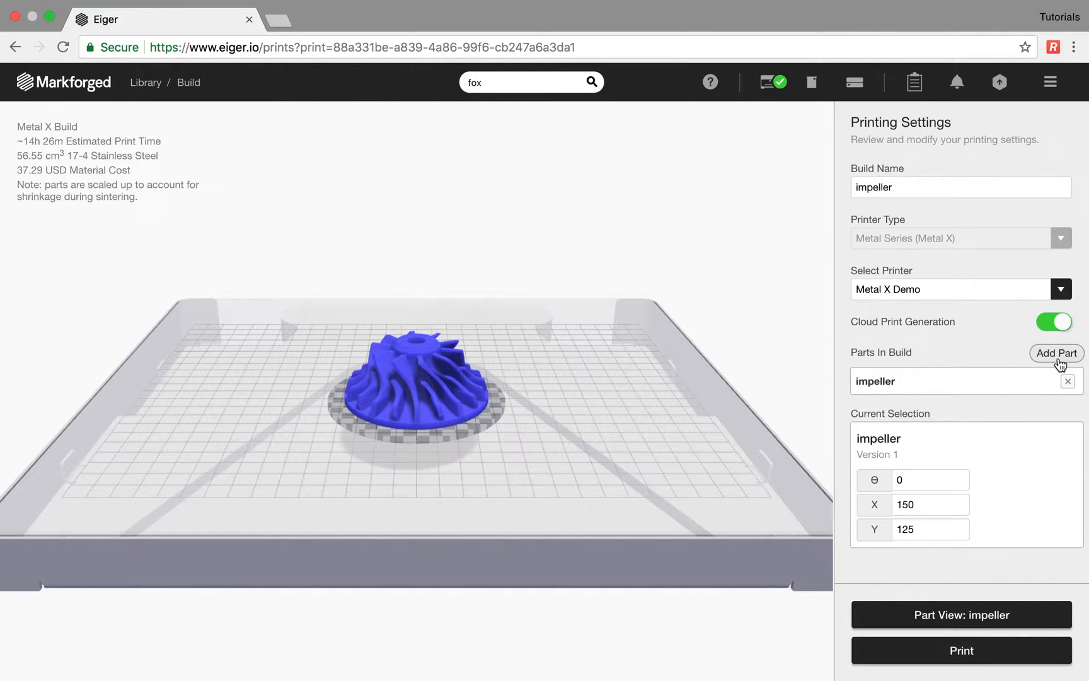
left_click(969, 655)
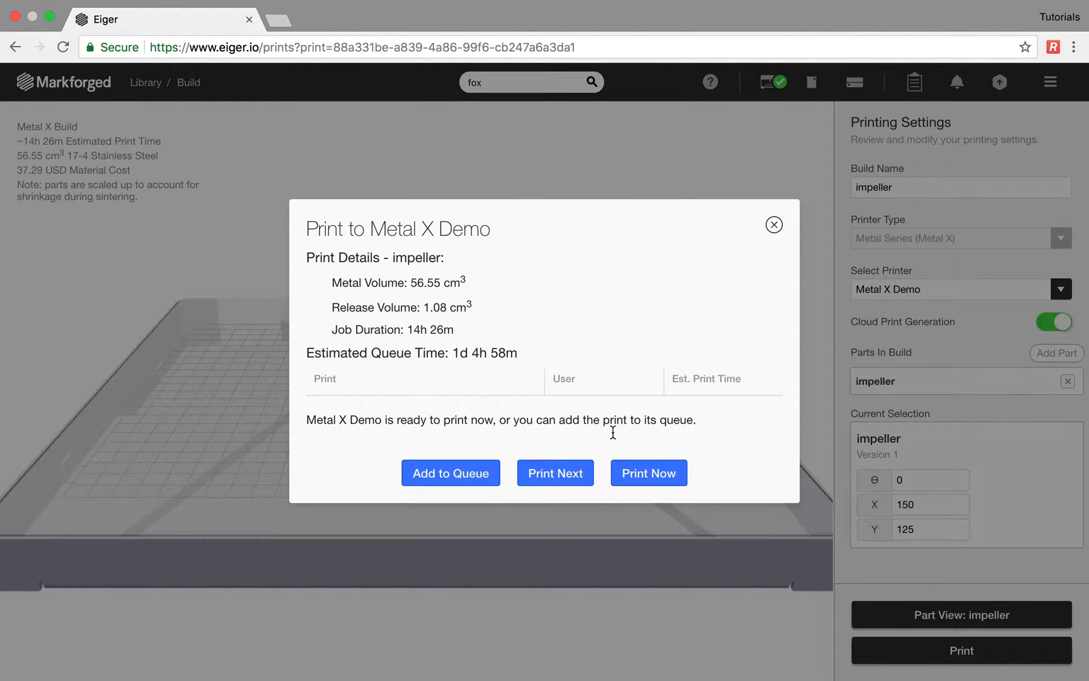
left_click(641, 473)
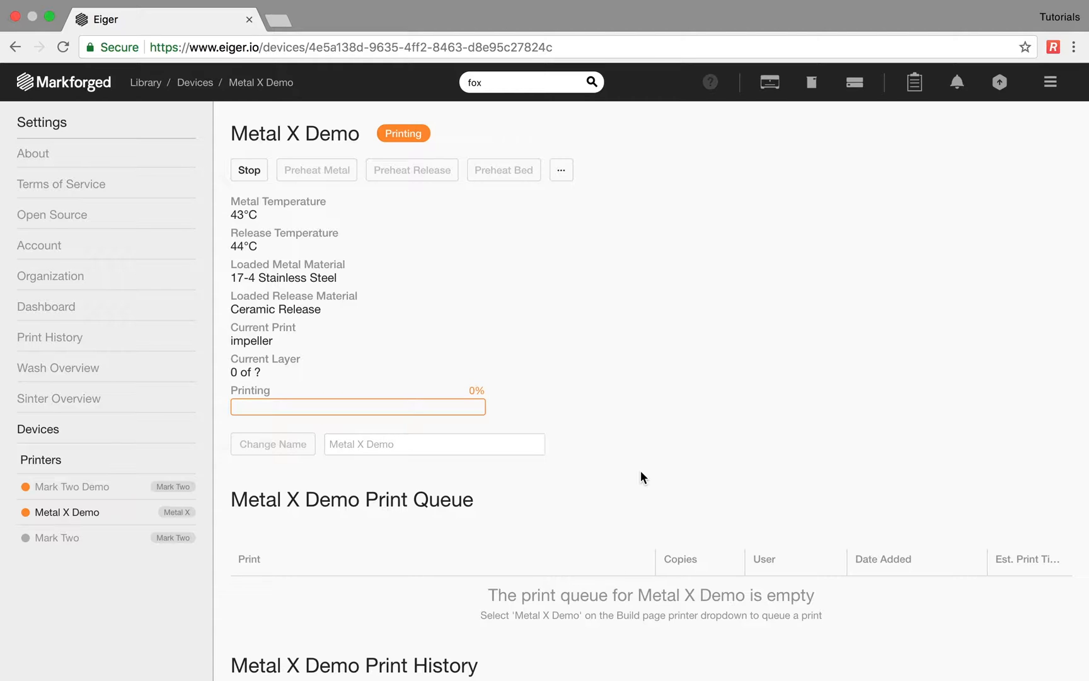
- Start washing the impeller from the Wash Overview with an initial mass of 90.01 g
left_click(814, 85)
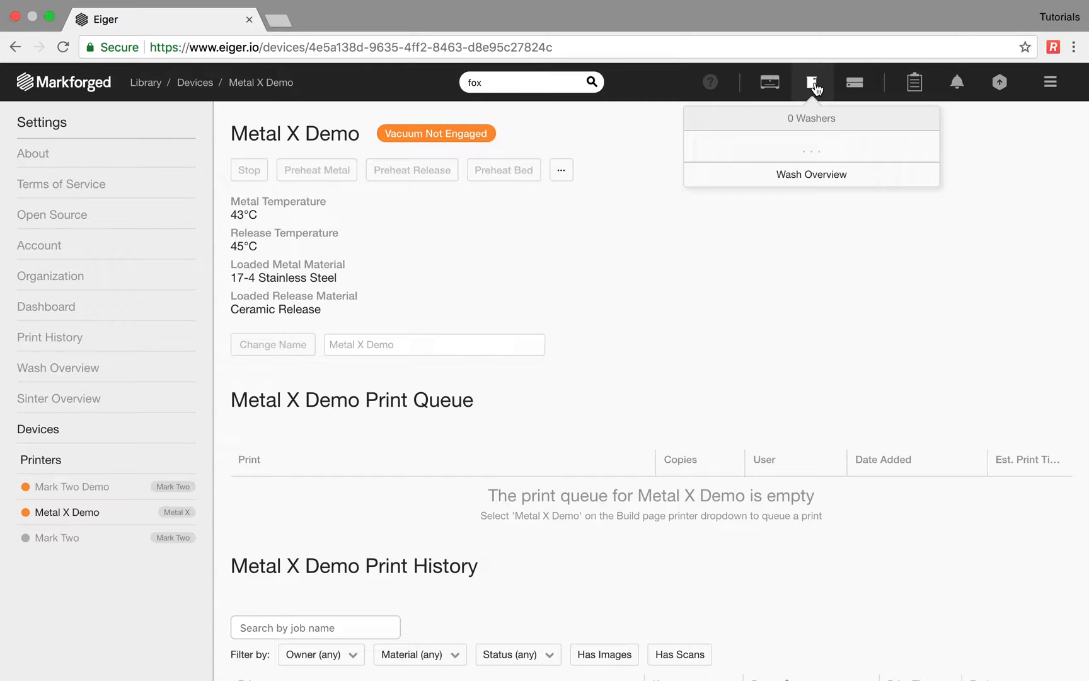
left_click(825, 182)
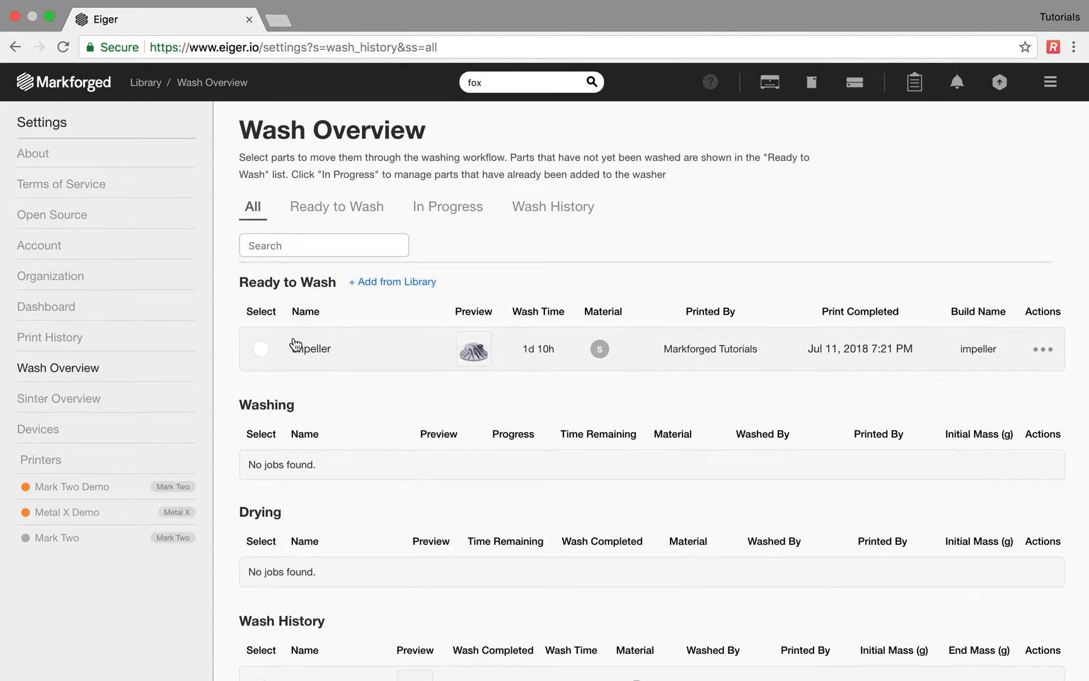
left_click(261, 351)
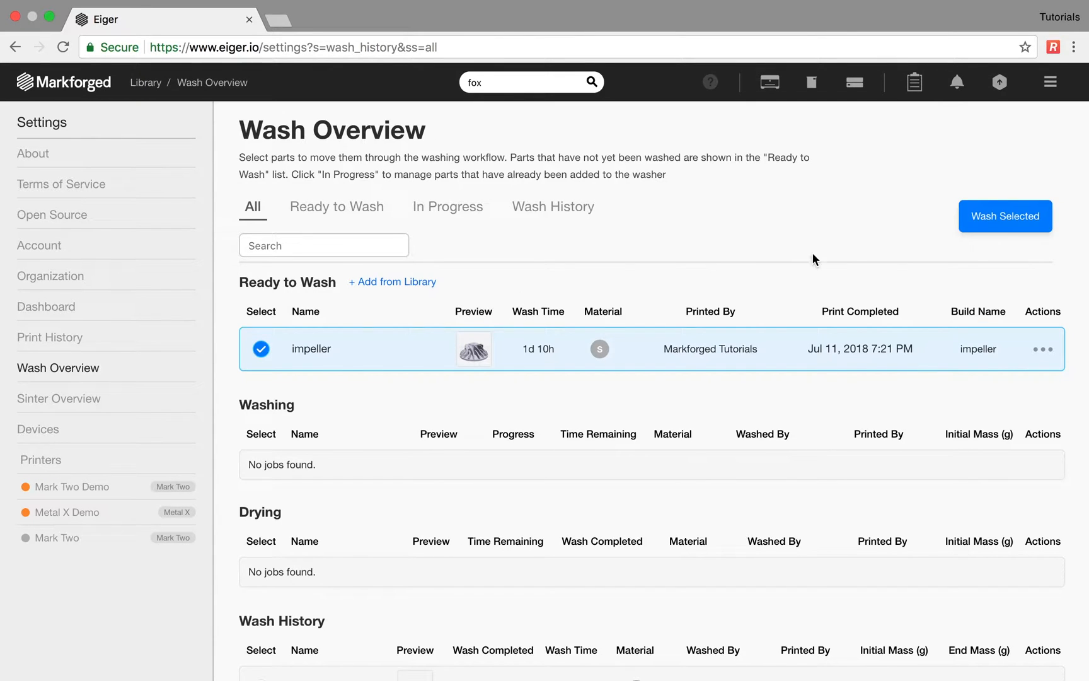
left_click(982, 221)
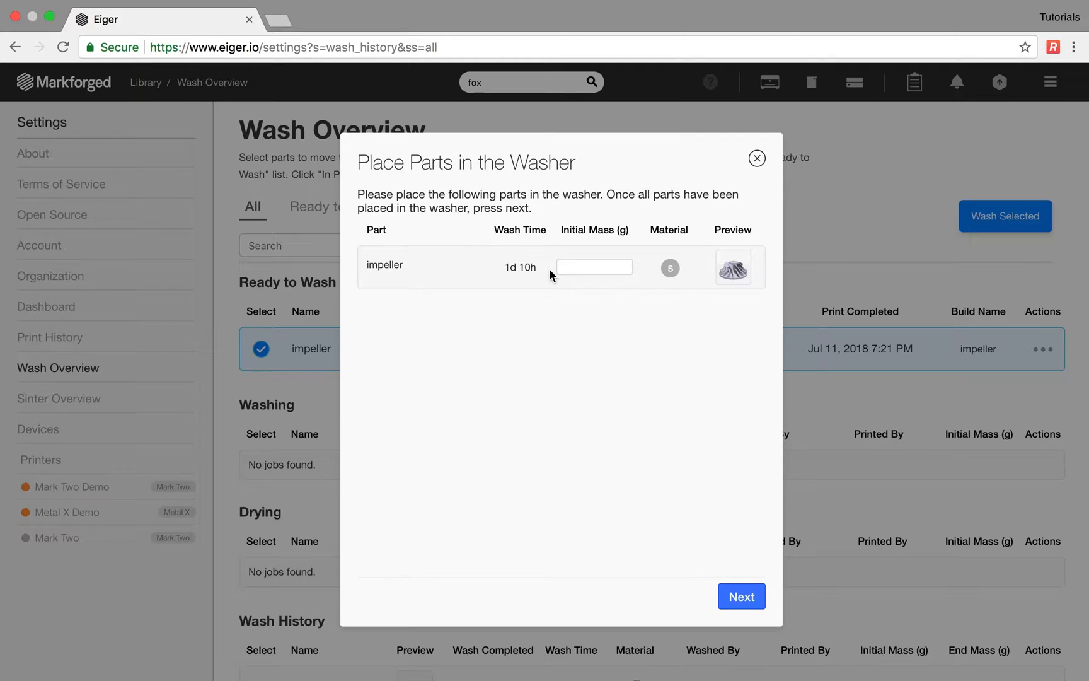
left_click(573, 274)
type("90.01")
left_click(733, 596)
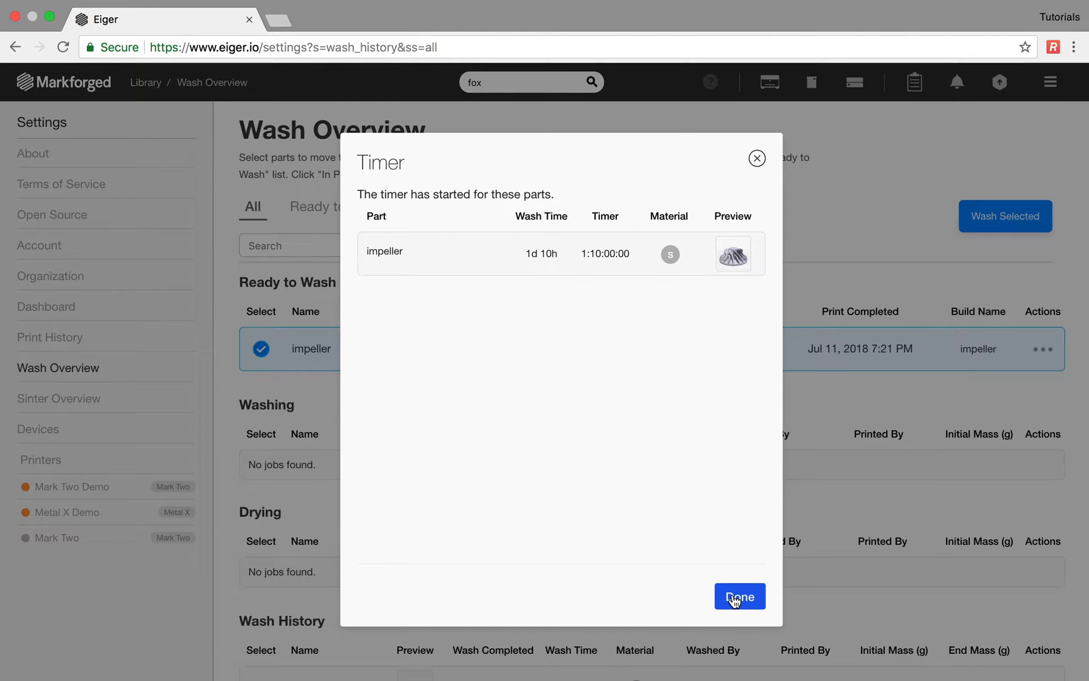
left_click(740, 597)
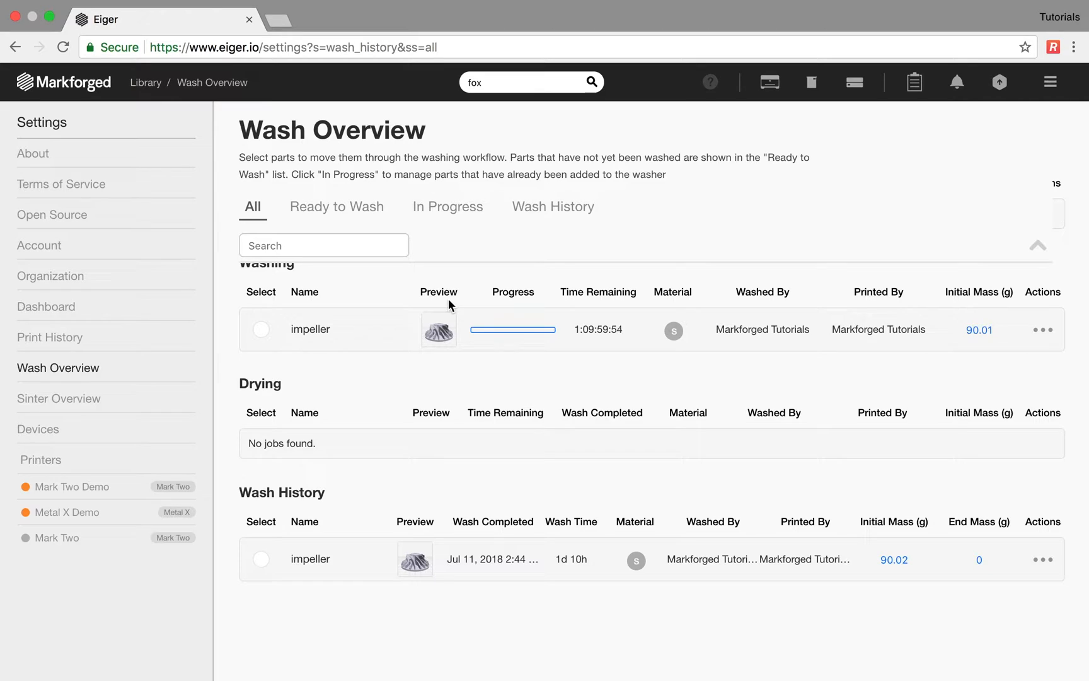
- Move the impeller from washing to drying and mark its drying as done
left_click(261, 329)
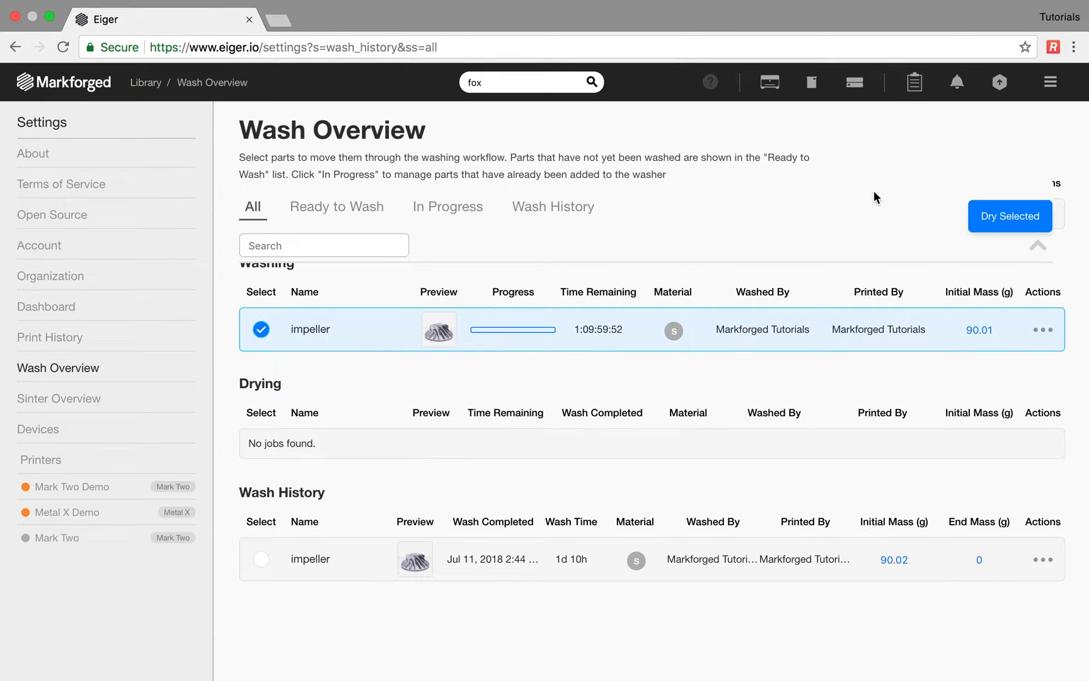
left_click(984, 218)
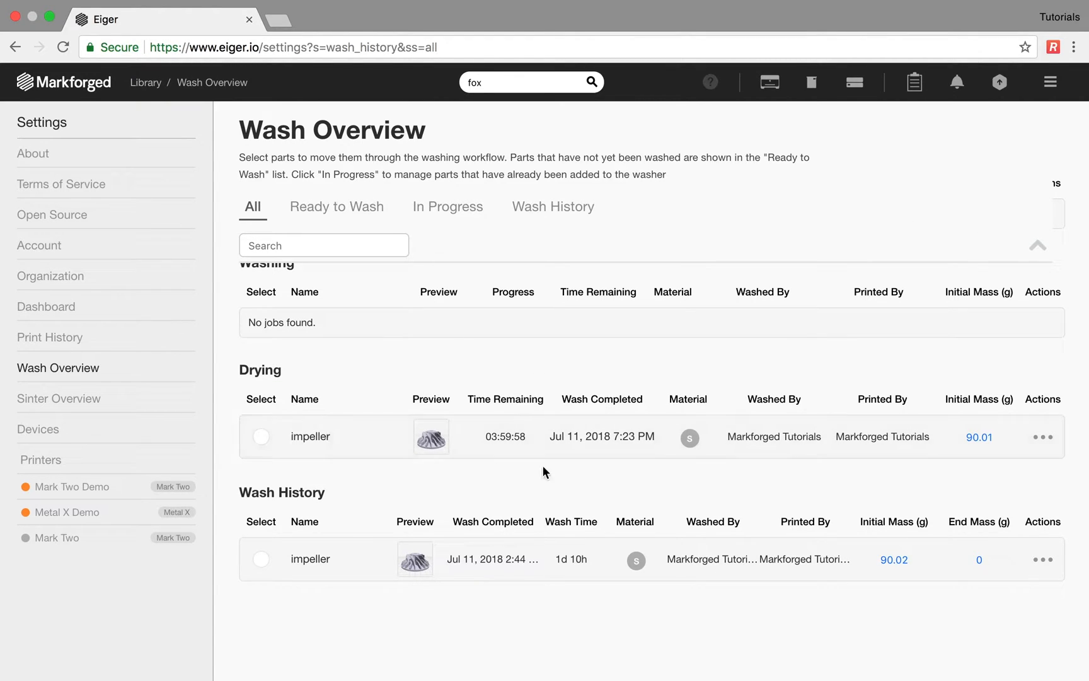
left_click(377, 447)
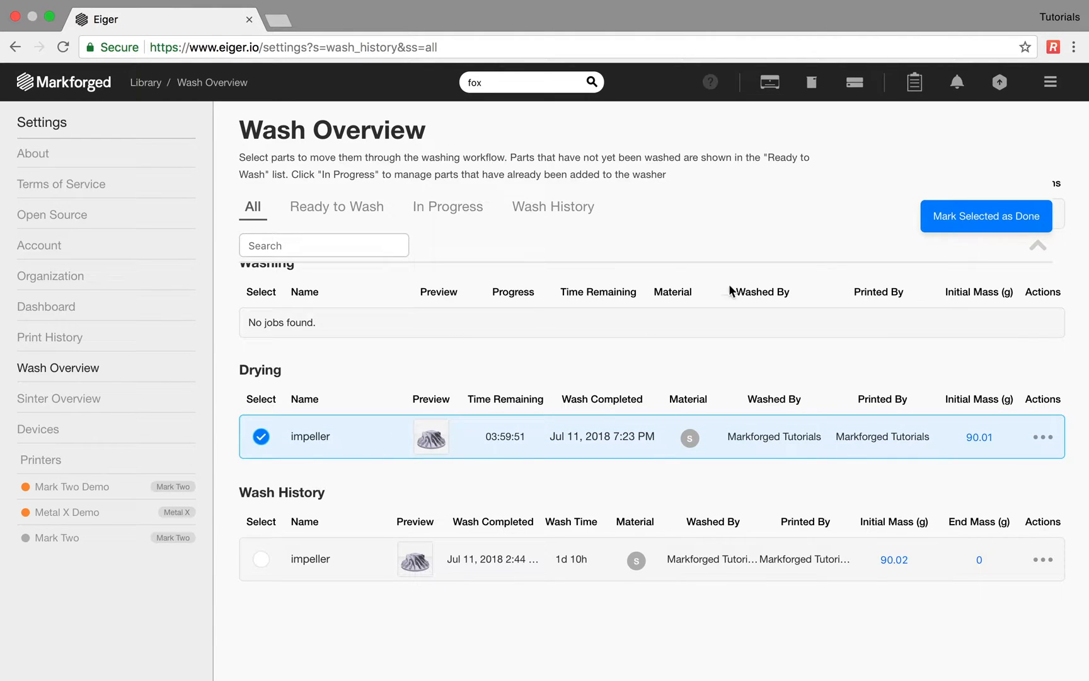
left_click(952, 215)
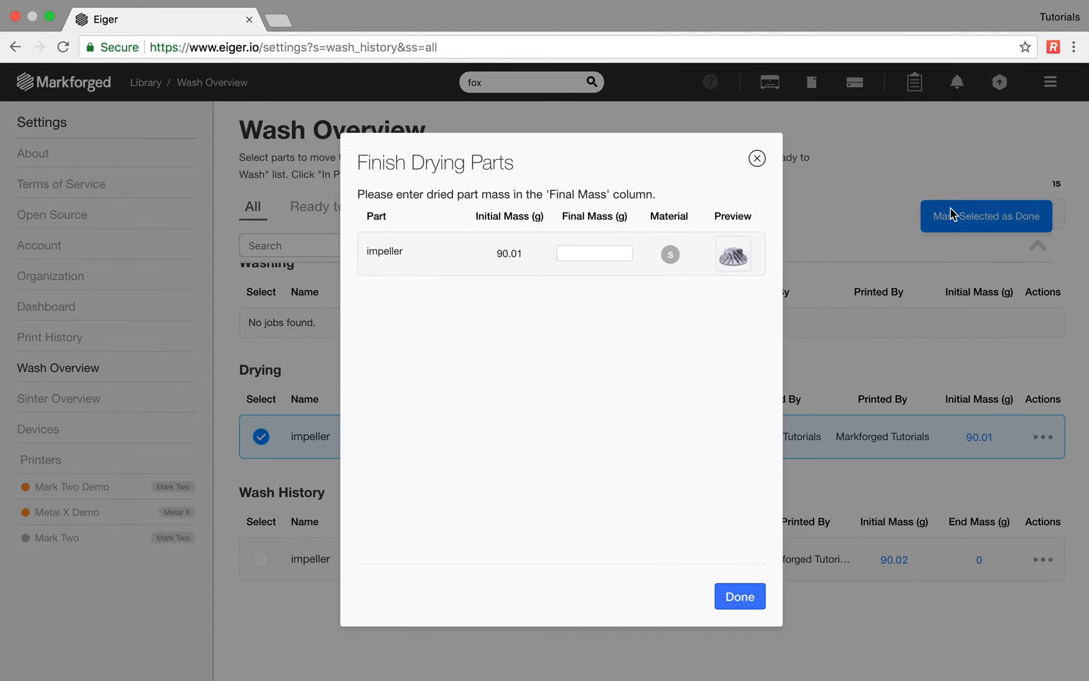
left_click(735, 596)
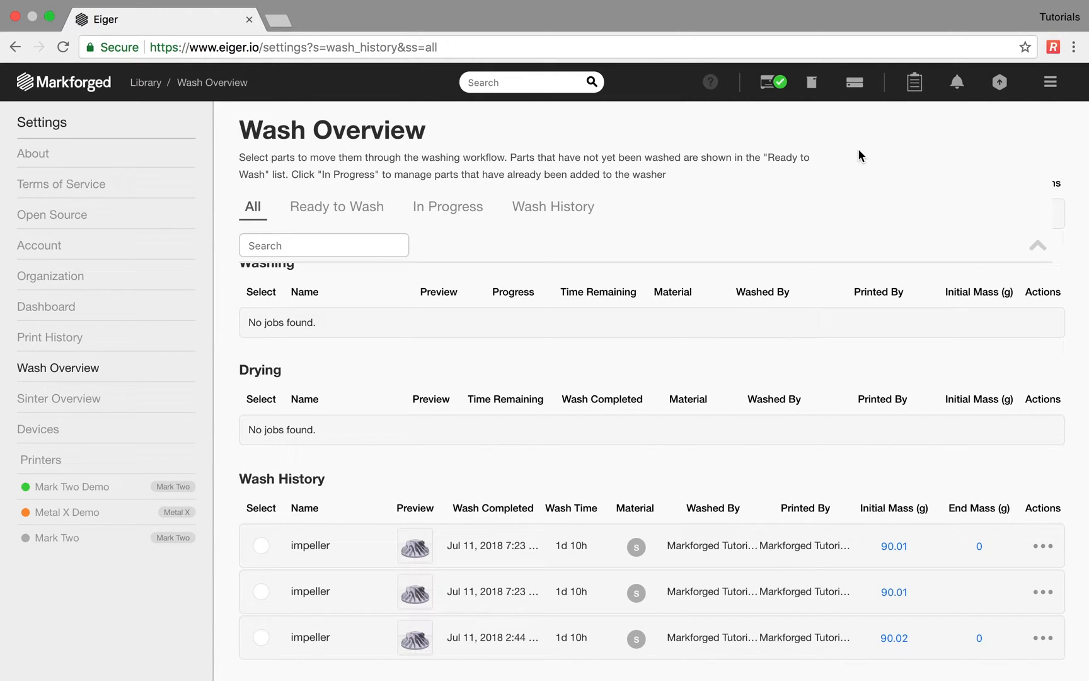
- View the Sinter Overview and open the Hot Pocket furnace's device page
left_click(858, 87)
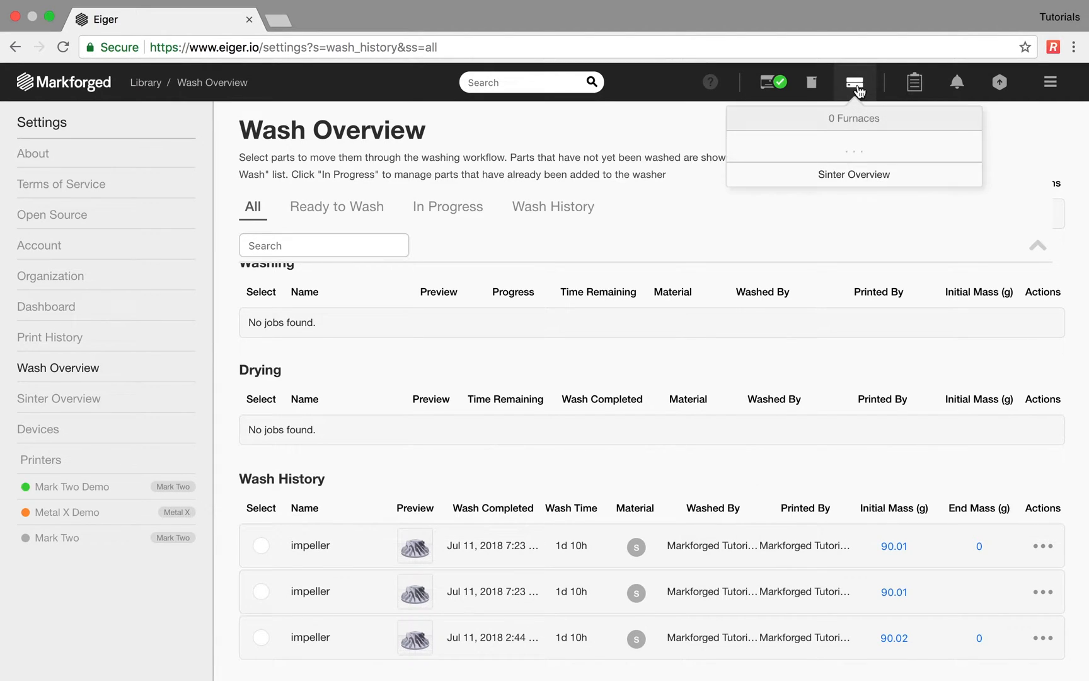
left_click(862, 173)
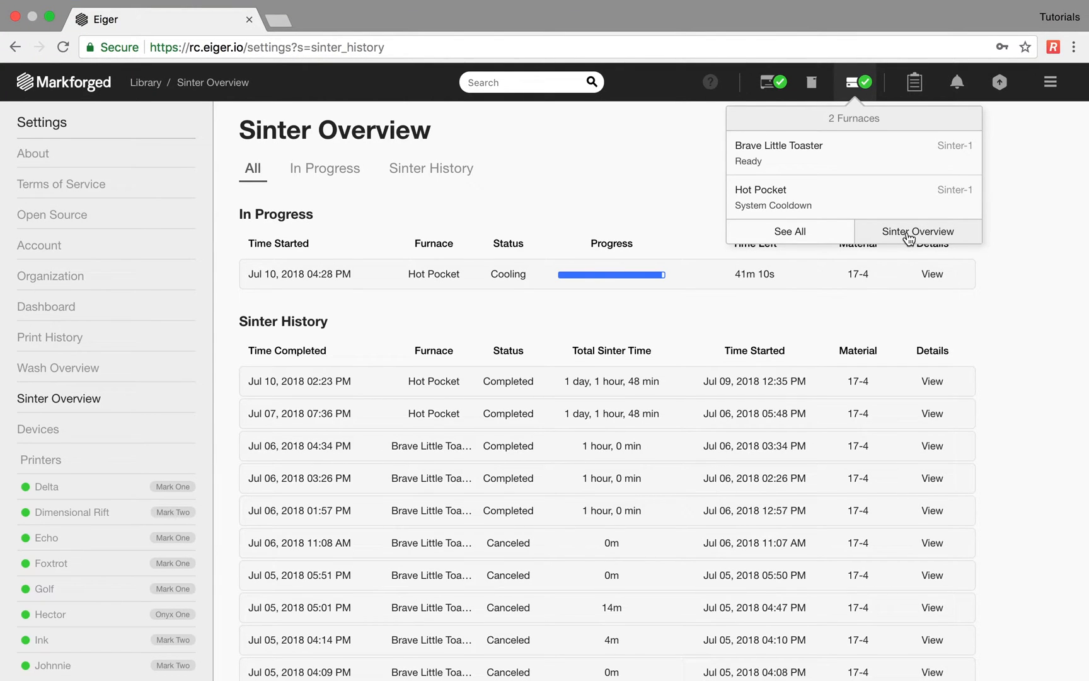
left_click(908, 238)
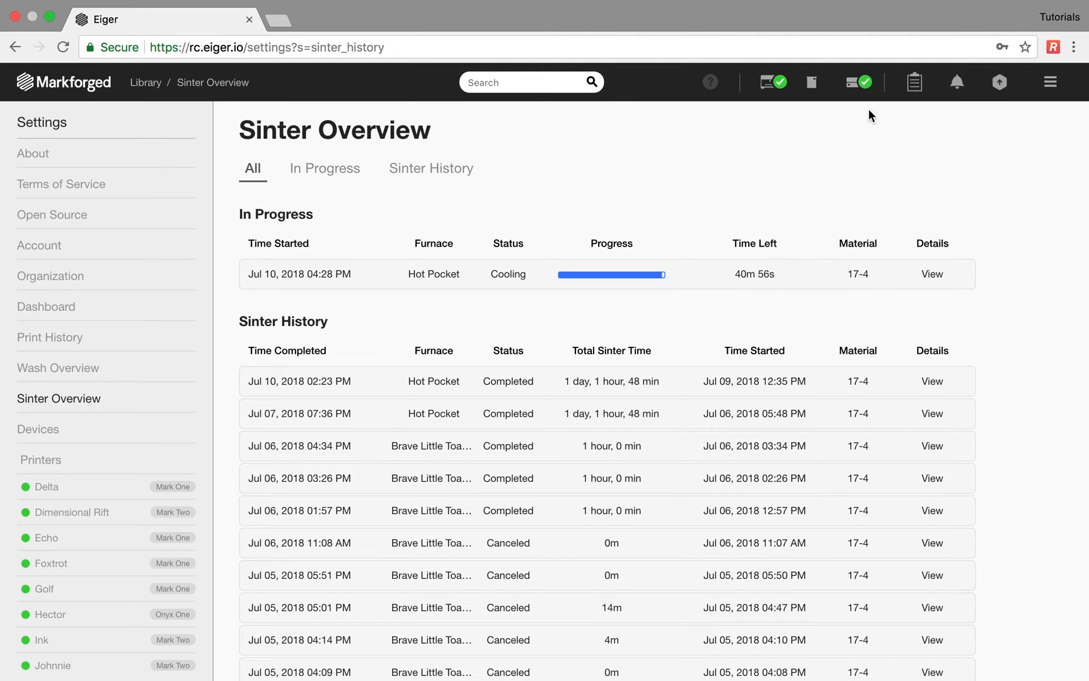
left_click(857, 92)
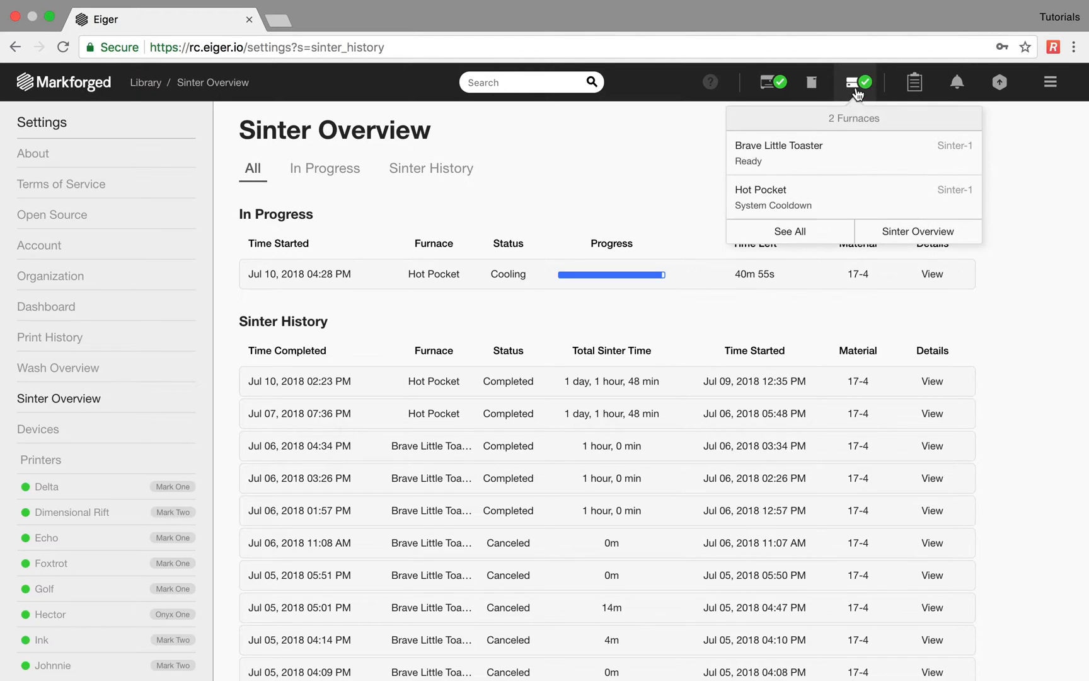
left_click(827, 201)
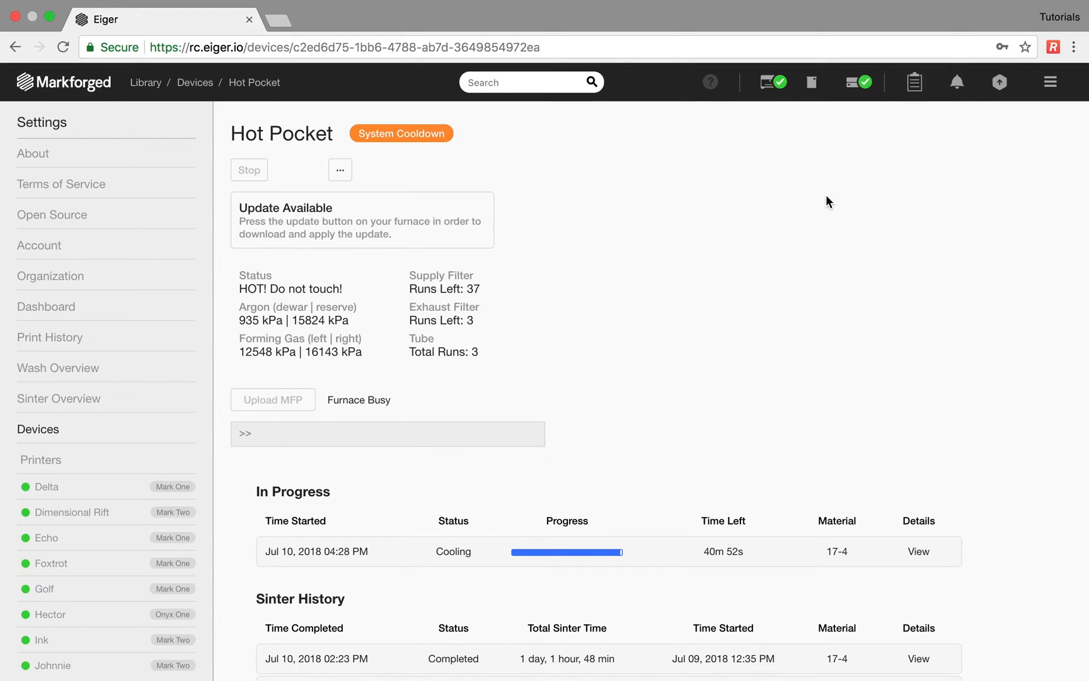